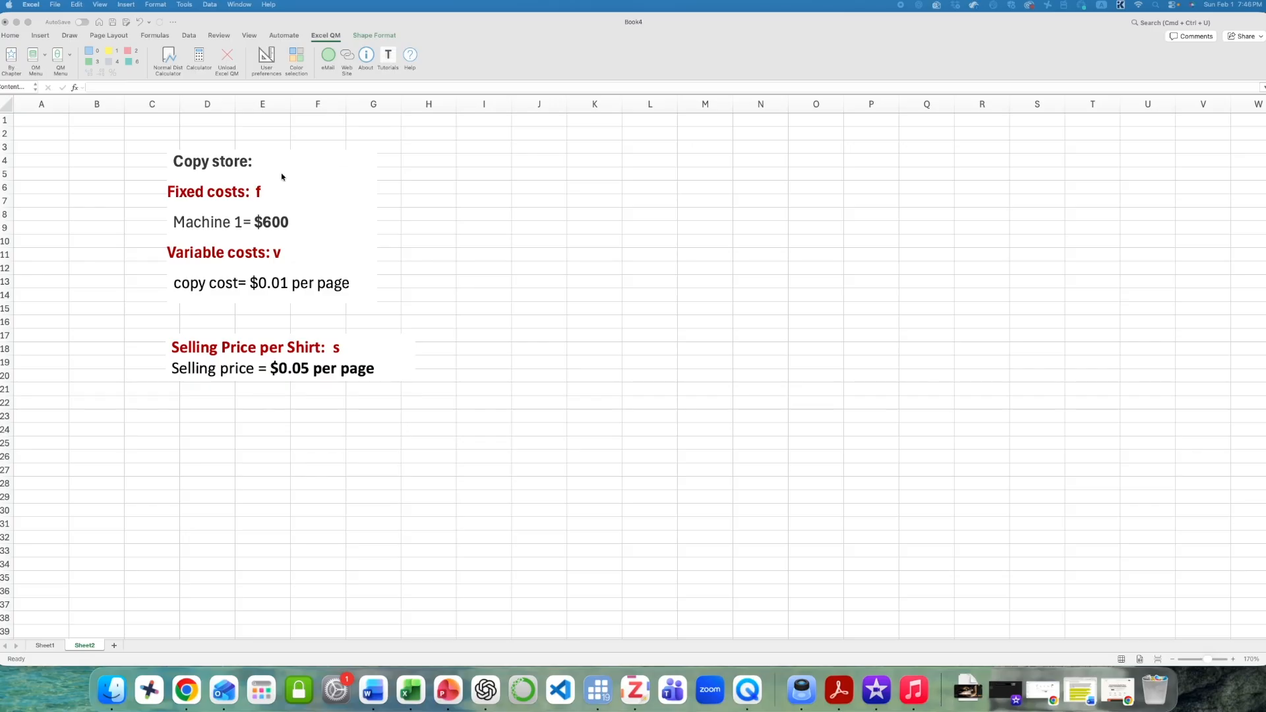
{"action": "left_click", "coordinate": [272, 156]}
{"action": "left_click", "coordinate": [33, 54]}
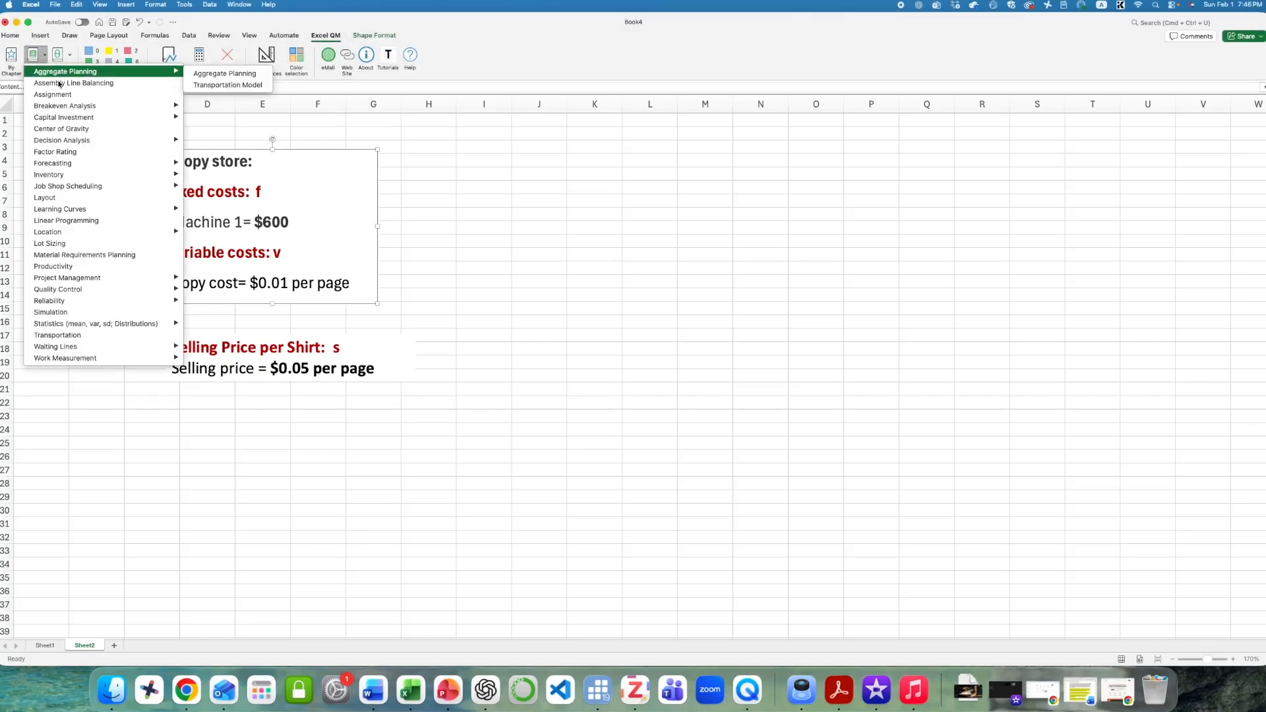
{"action": "mouse_move", "coordinate": [70, 110]}
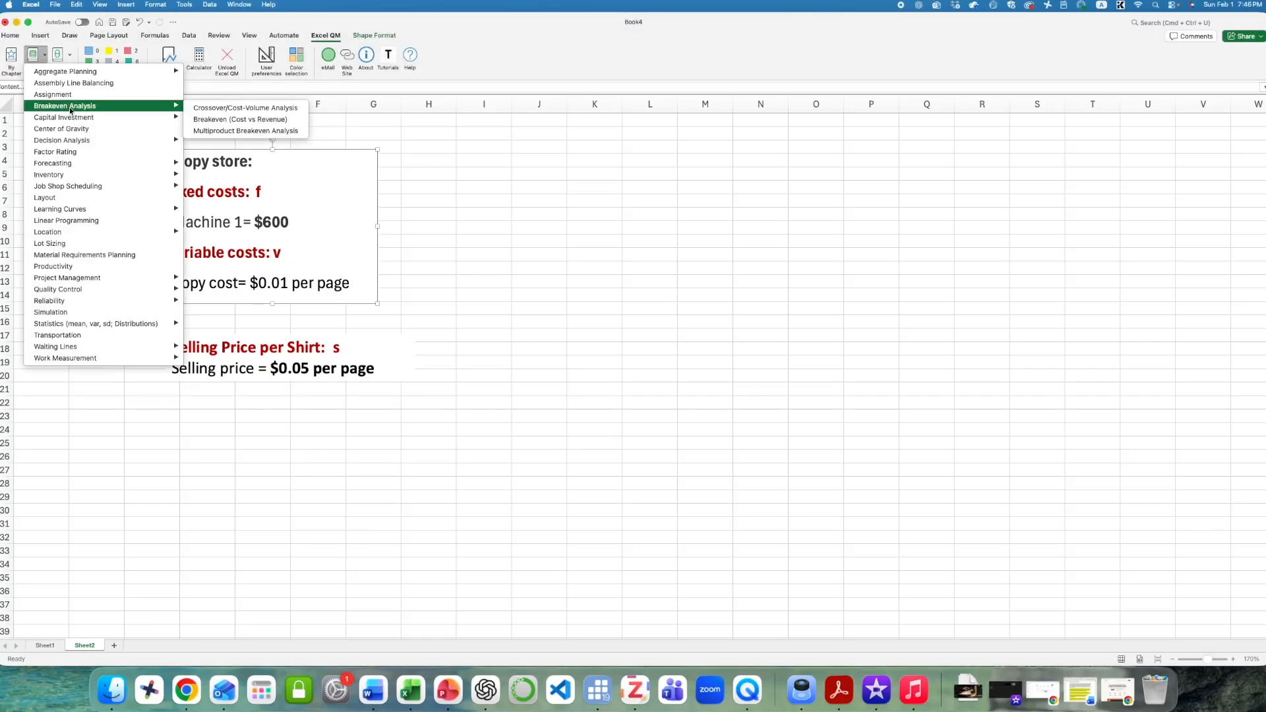
{"action": "left_click", "coordinate": [402, 162]}
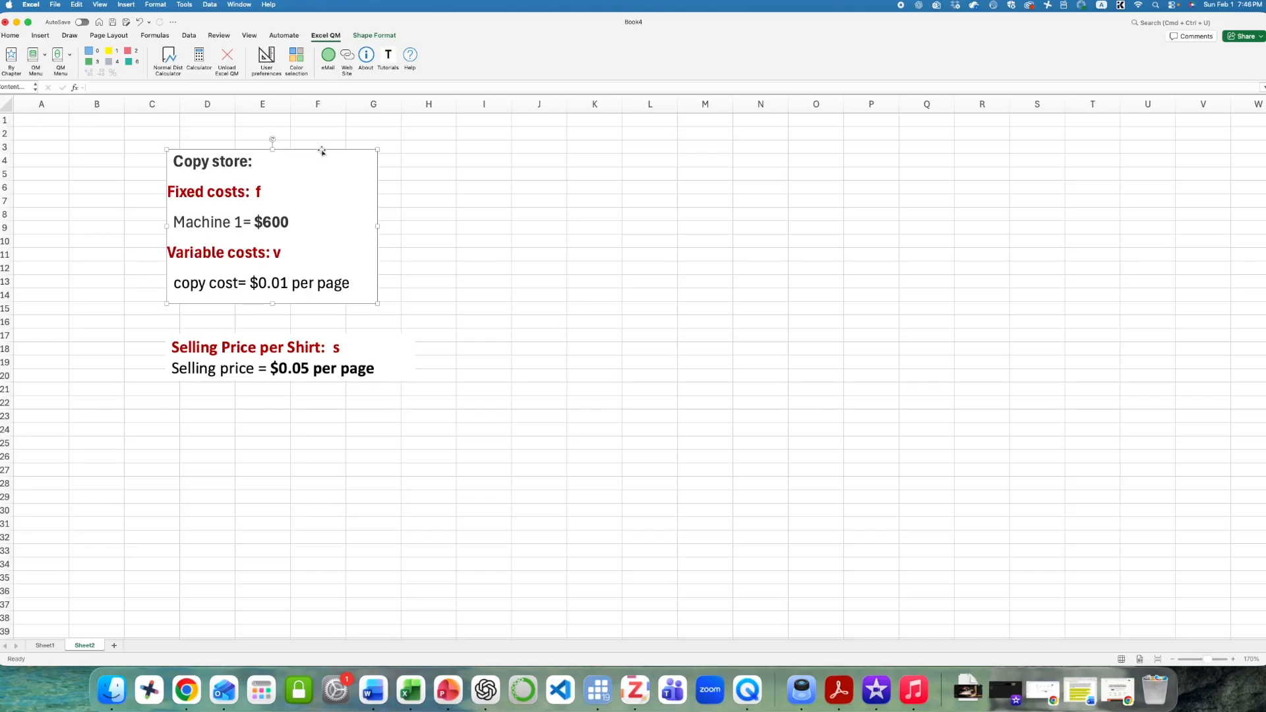
Nudge the copy store text box up and left, and move the selling price text box directly beneath it.
{"action": "left_click_drag", "start_coordinate": [321, 151], "coordinate": [318, 147]}
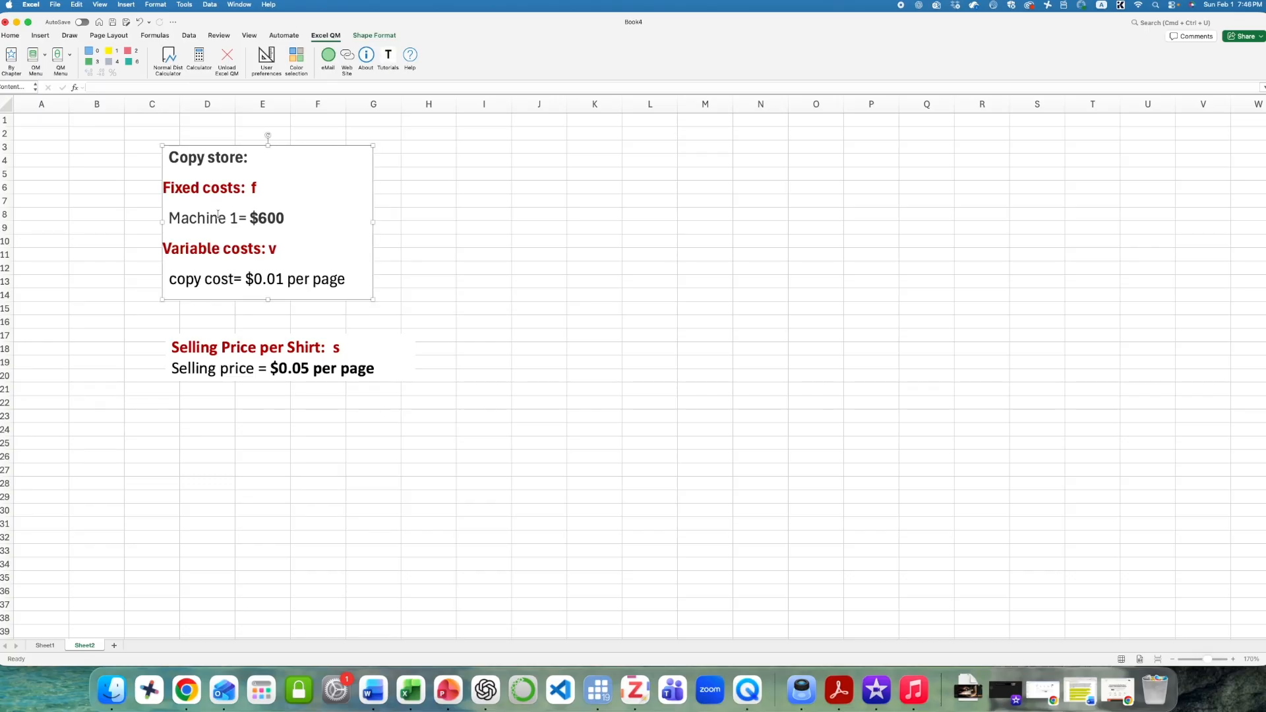
{"action": "left_click_drag", "start_coordinate": [169, 218], "coordinate": [288, 225]}
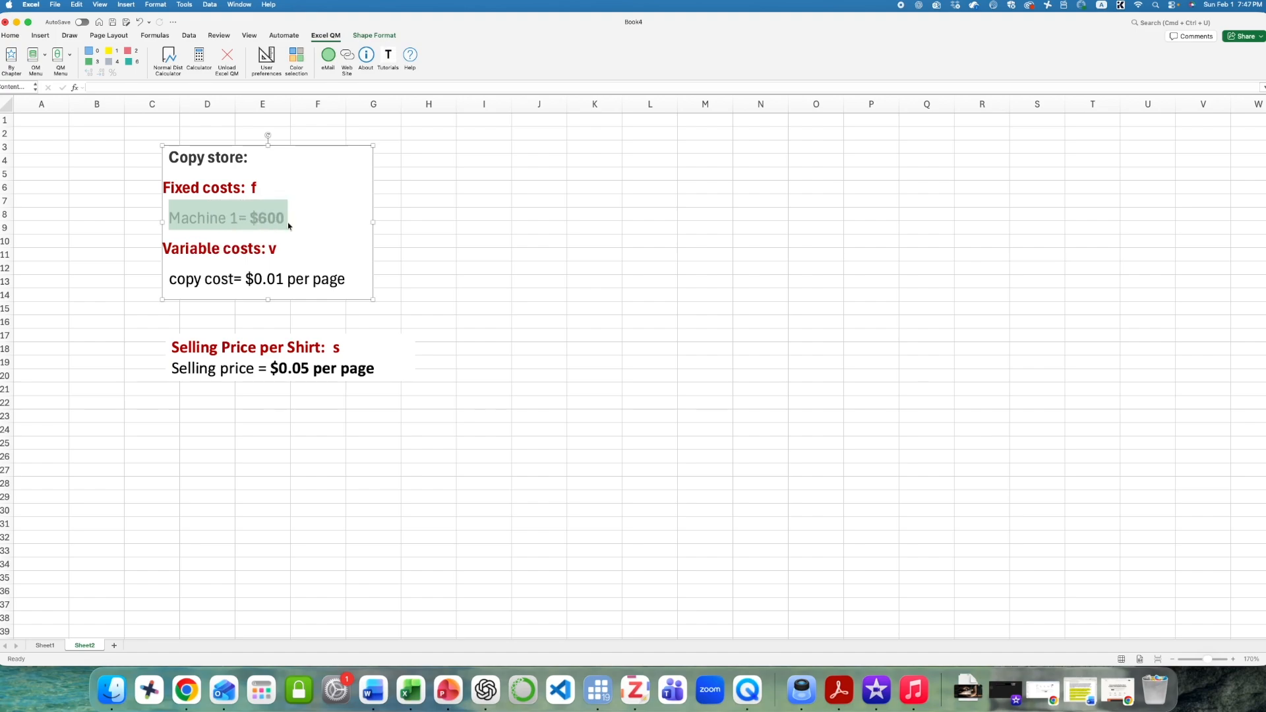
{"action": "left_click", "coordinate": [237, 217]}
{"action": "left_click_drag", "start_coordinate": [169, 218], "coordinate": [279, 217]}
{"action": "left_click", "coordinate": [224, 219]}
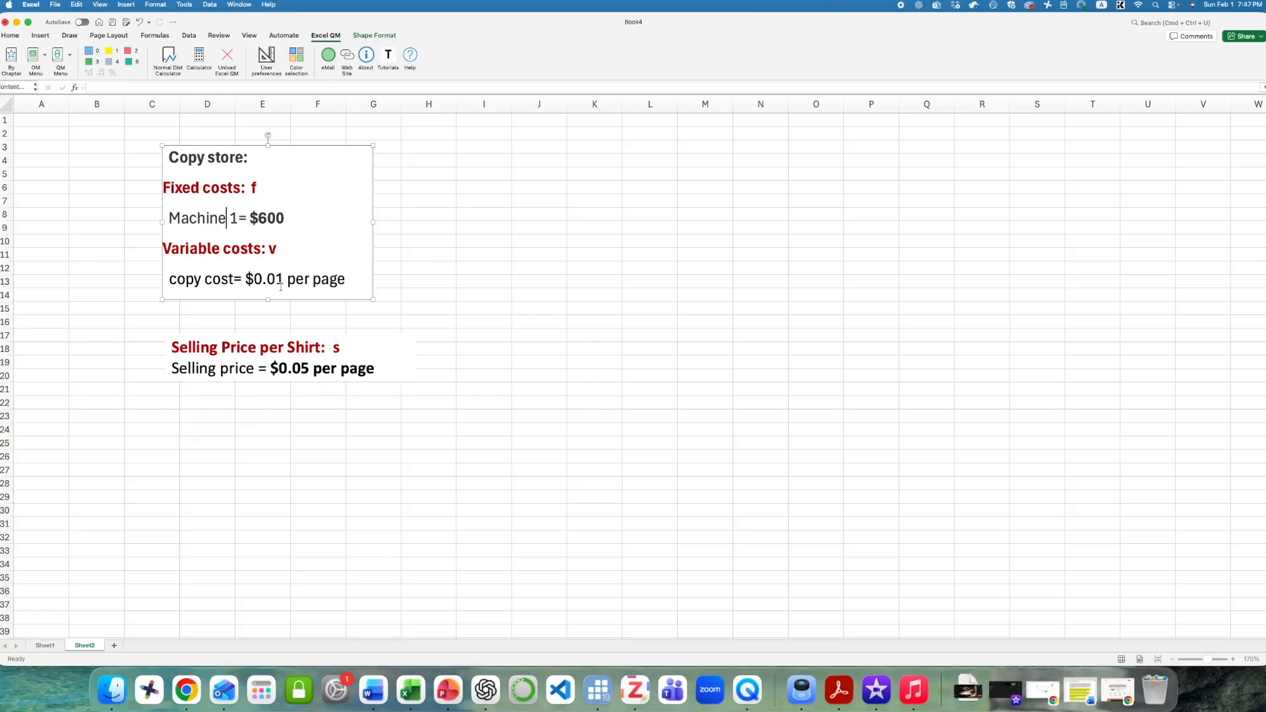
{"action": "left_click_drag", "start_coordinate": [264, 333], "coordinate": [258, 302]}
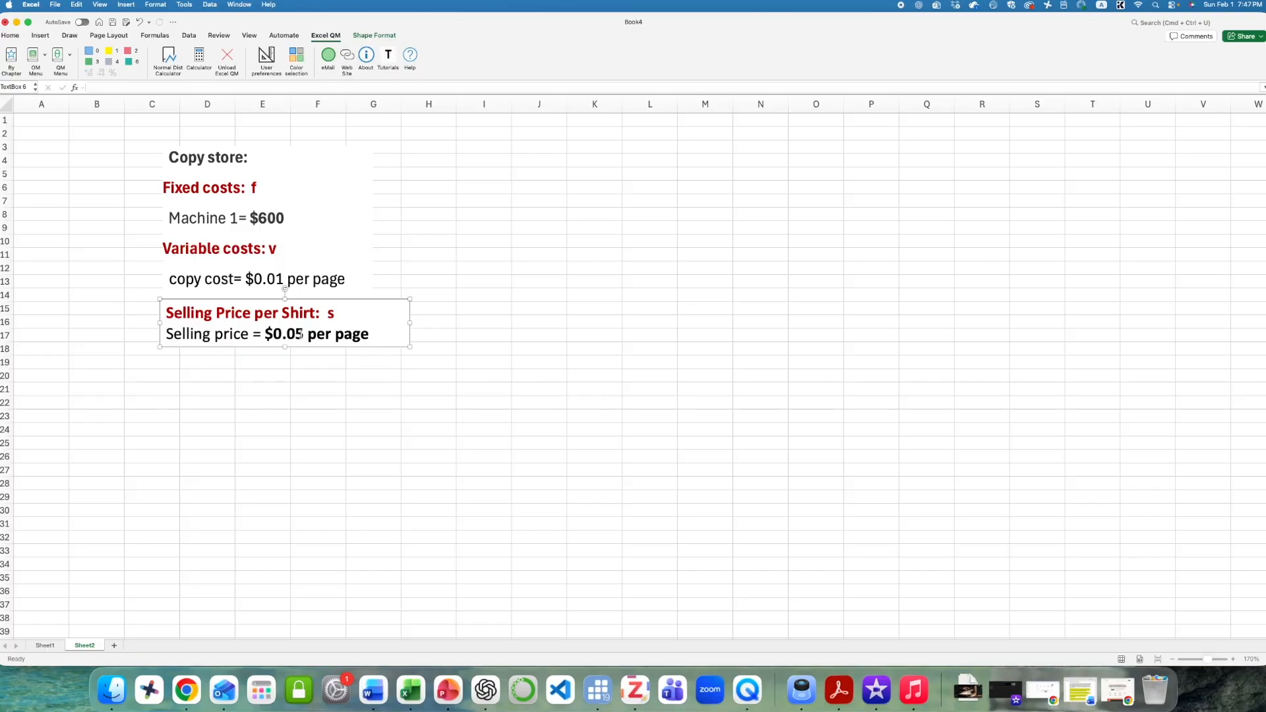
{"action": "left_click", "coordinate": [424, 228]}
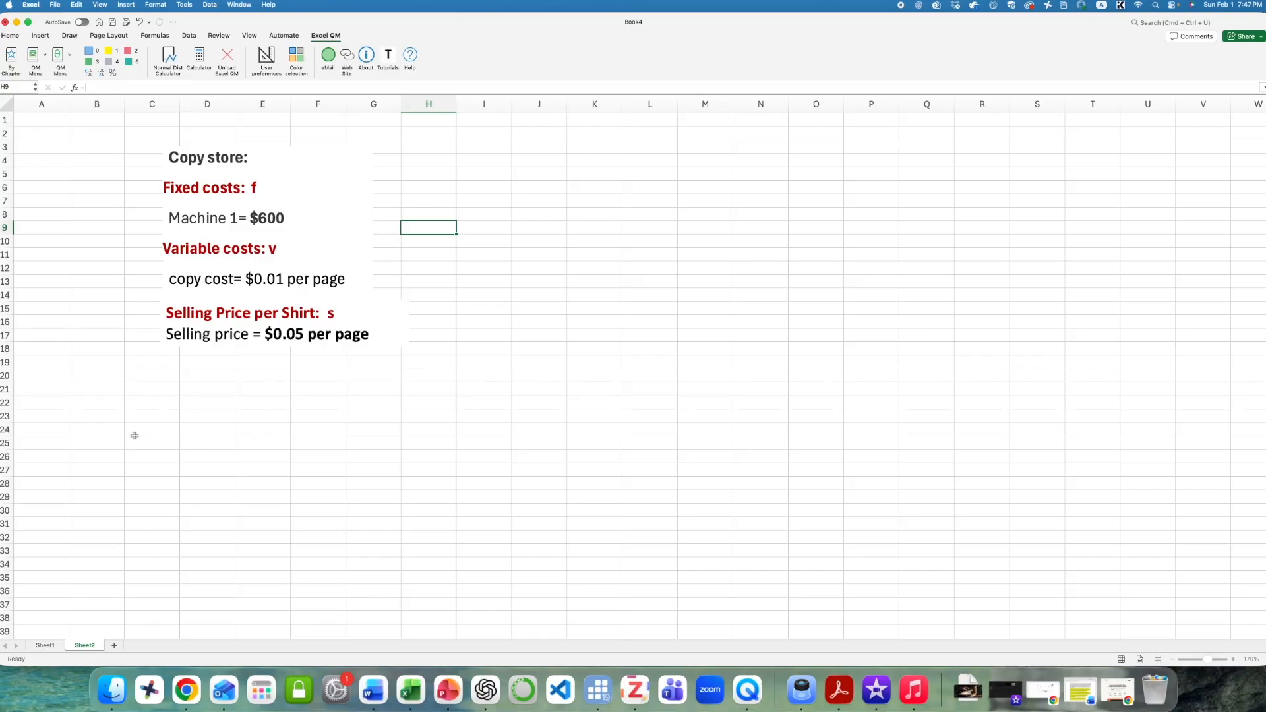
Enter the variable definition "X= number of copied pages" in cell C20.
{"action": "left_click", "coordinate": [177, 376]}
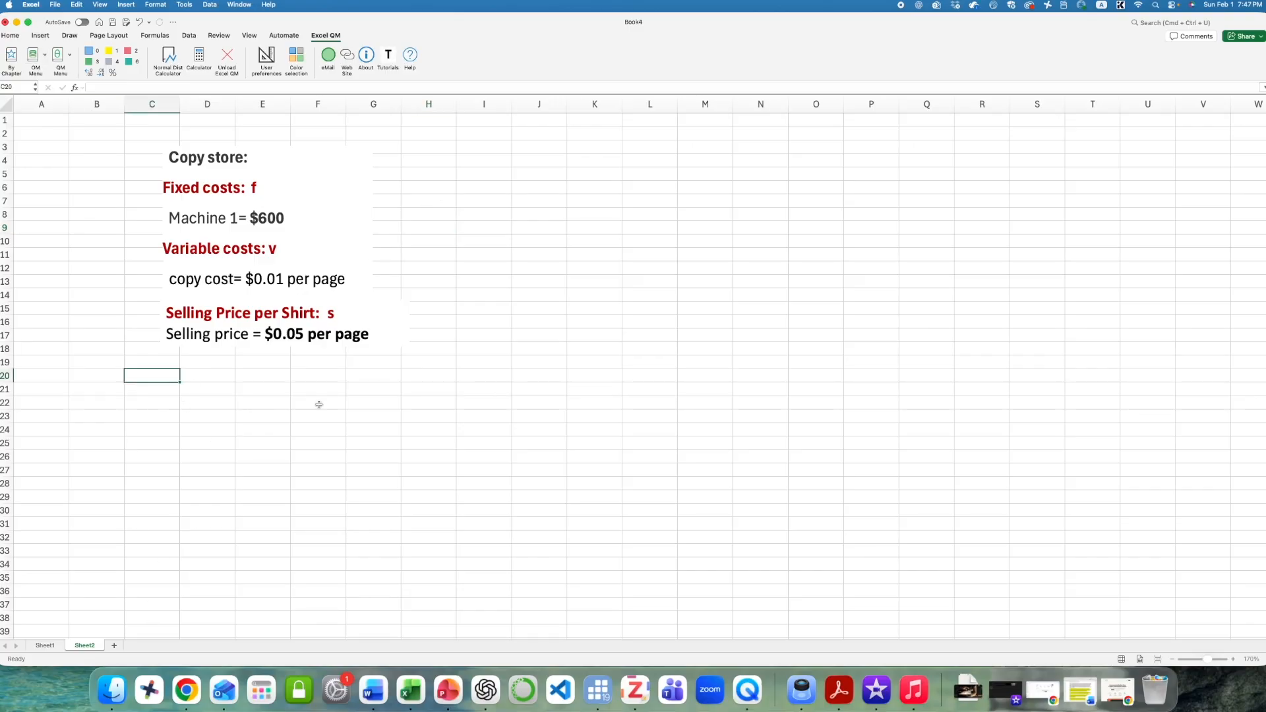
{"action": "type", "text": "X= number of"}
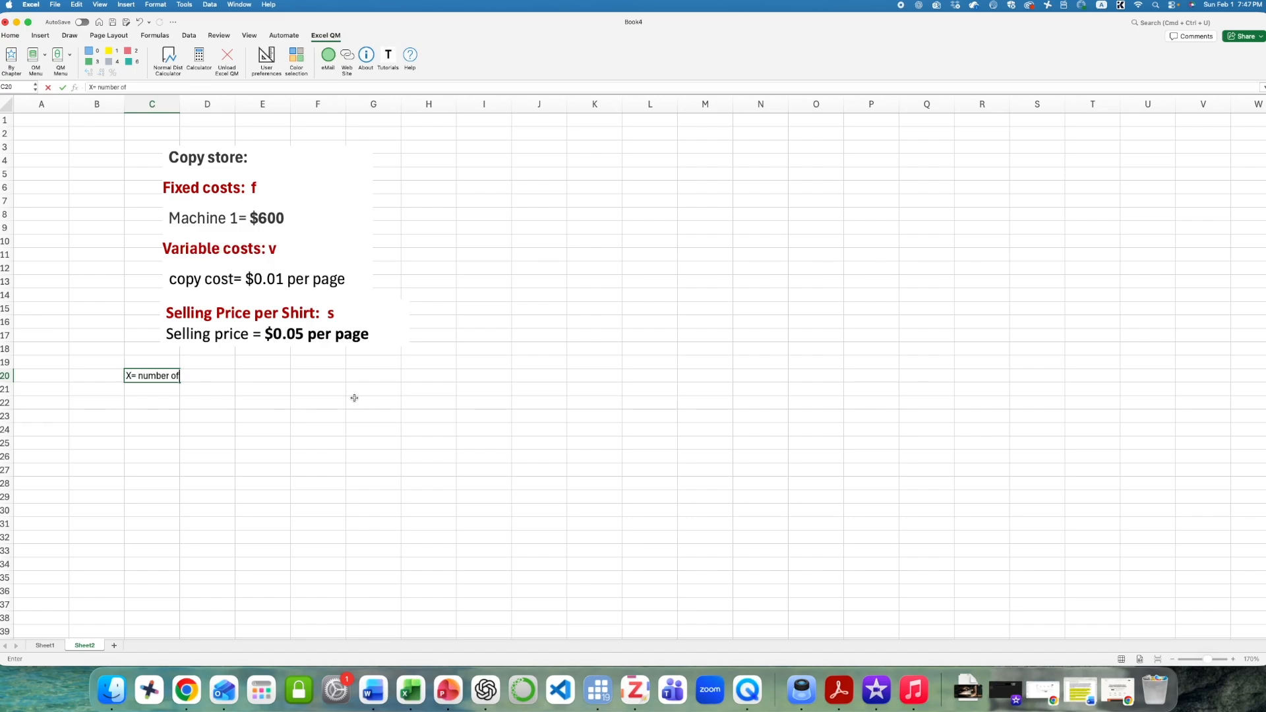
{"action": "type", "text": " copied pages"}
{"action": "left_click", "coordinate": [354, 395]}
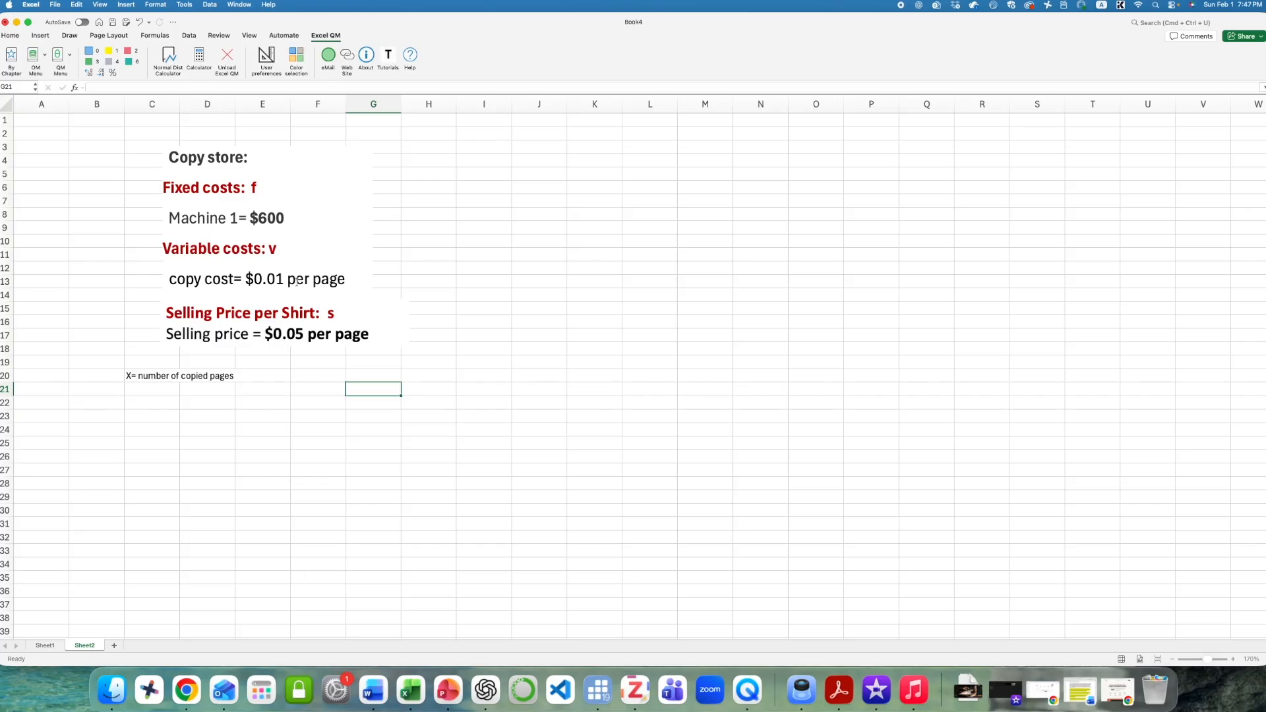
Create an Excel QM Breakeven (Cost vs Revenue) sheet titled "Copy machine" with volume analysis and graph included.
{"action": "left_click", "coordinate": [38, 60]}
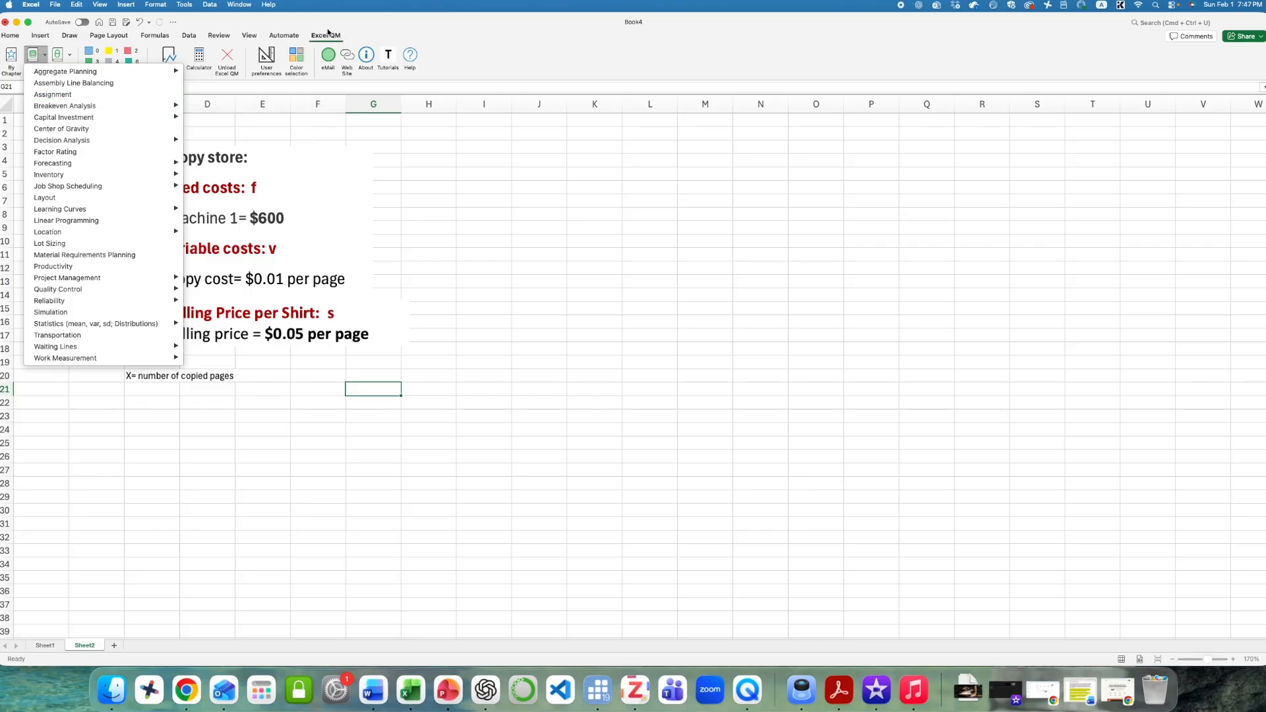
{"action": "left_click", "coordinate": [328, 33]}
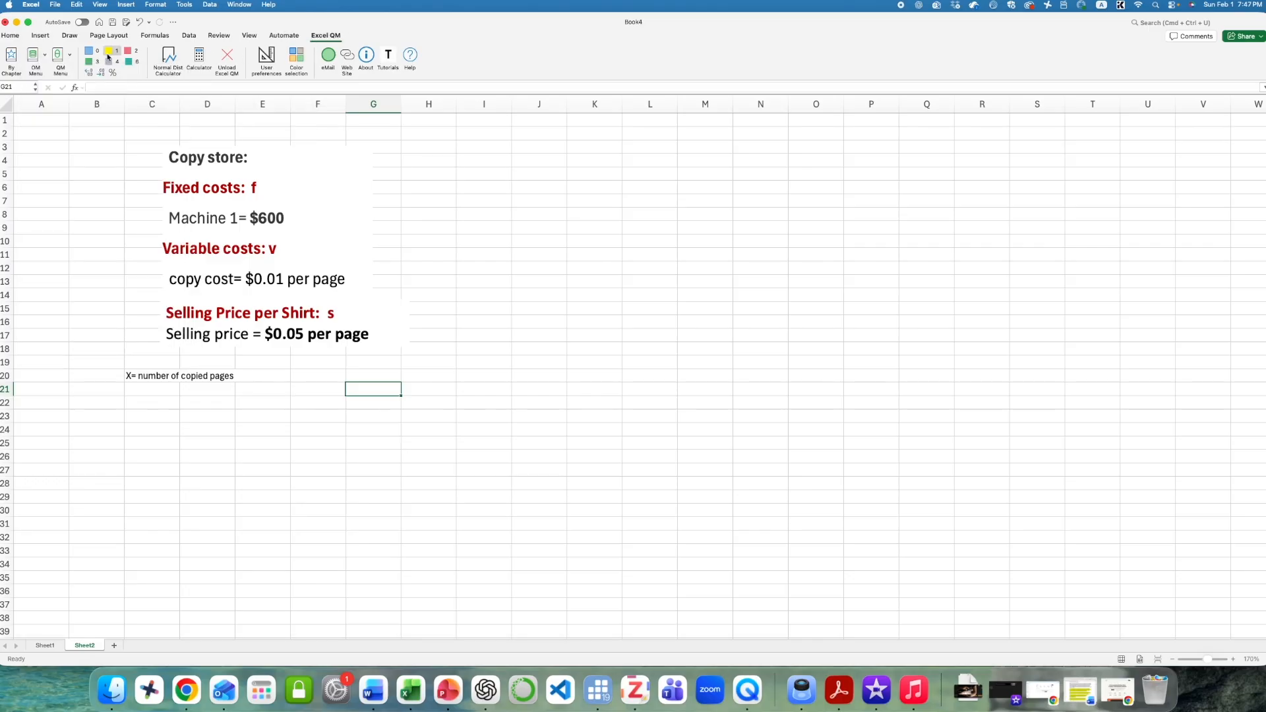
{"action": "left_click", "coordinate": [35, 57]}
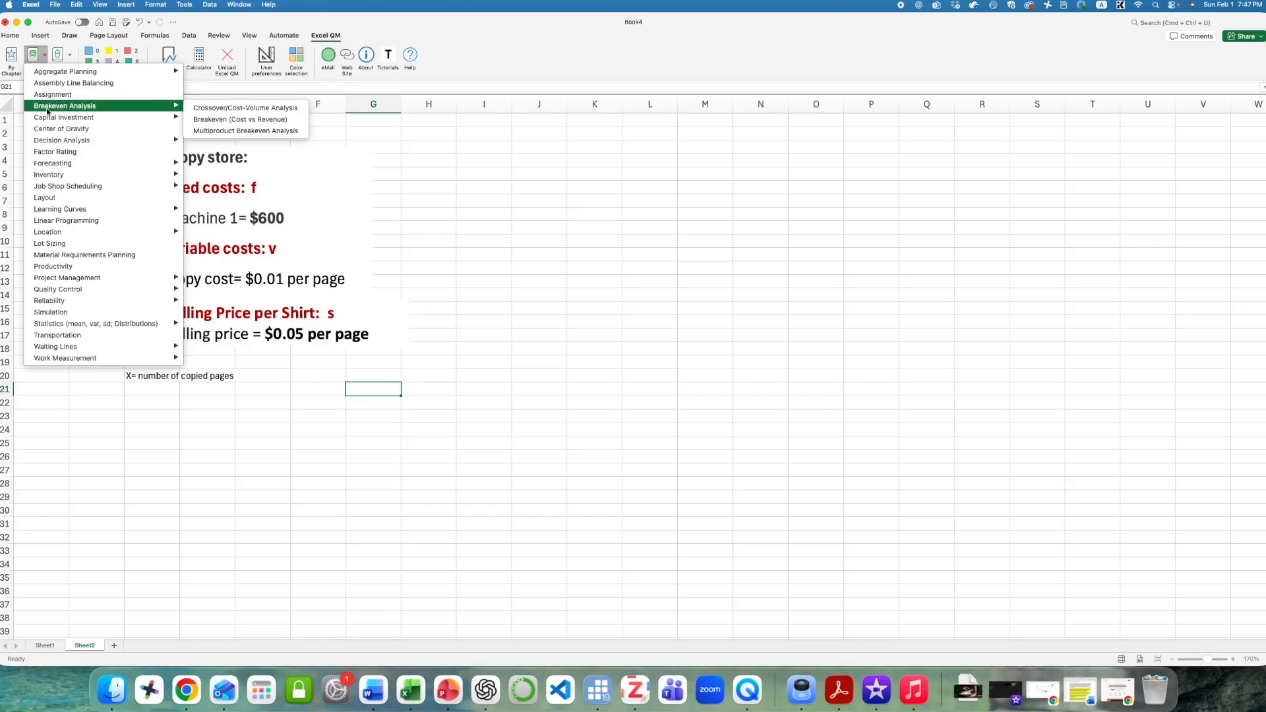
{"action": "mouse_move", "coordinate": [142, 109]}
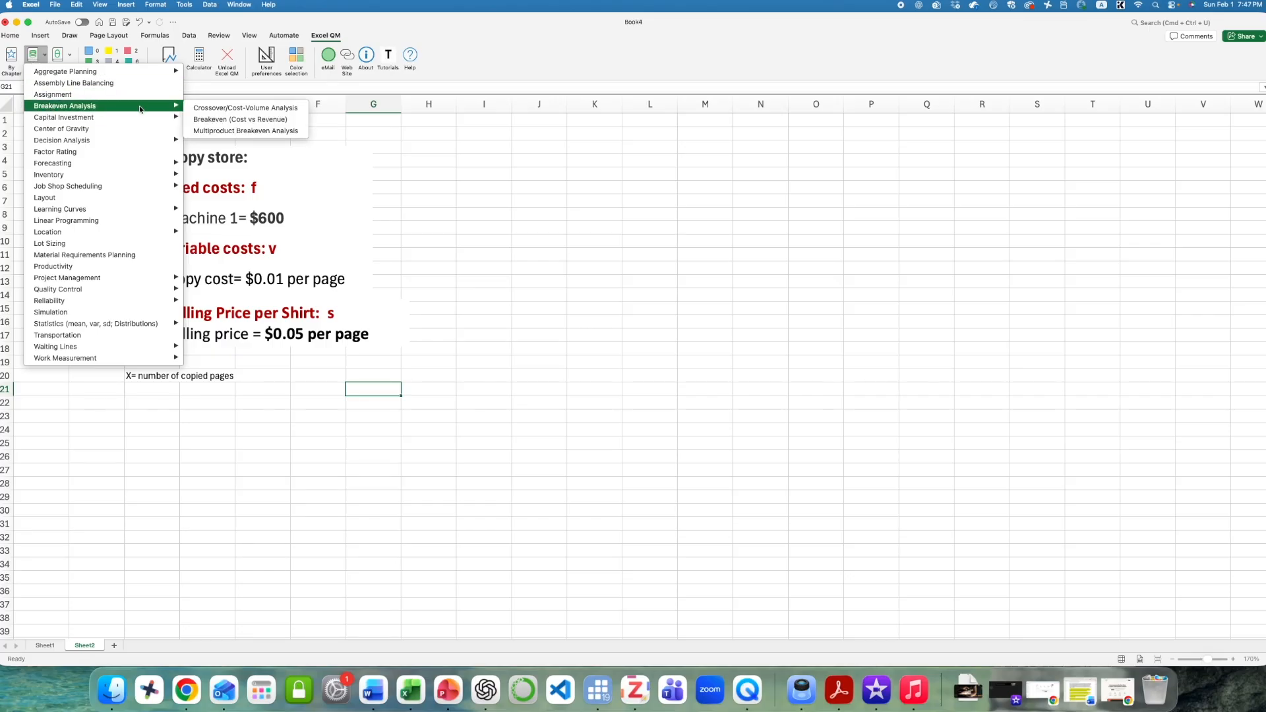
{"action": "left_click", "coordinate": [261, 120]}
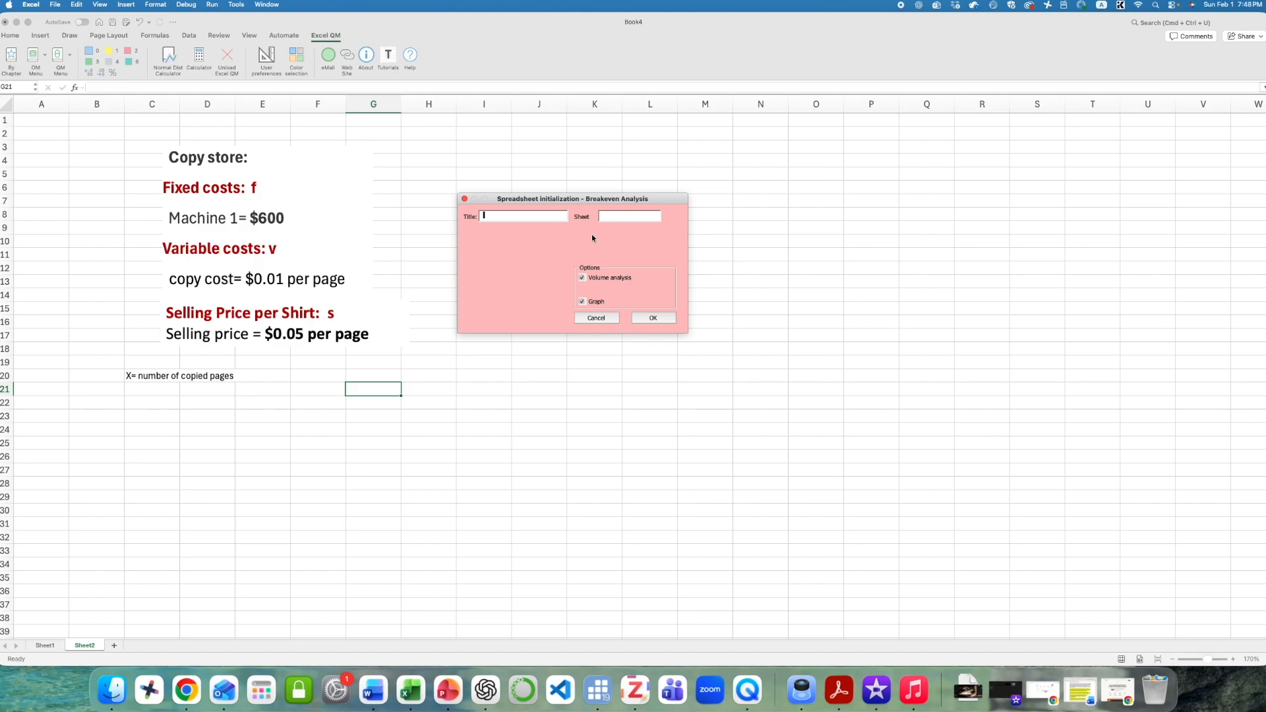
{"action": "type", "text": "Copy machine"}
{"action": "left_click", "coordinate": [658, 319]}
Narrow the cost-volume analysis chart so that its right edge ends at about column Q.
{"action": "left_click", "coordinate": [1245, 199]}
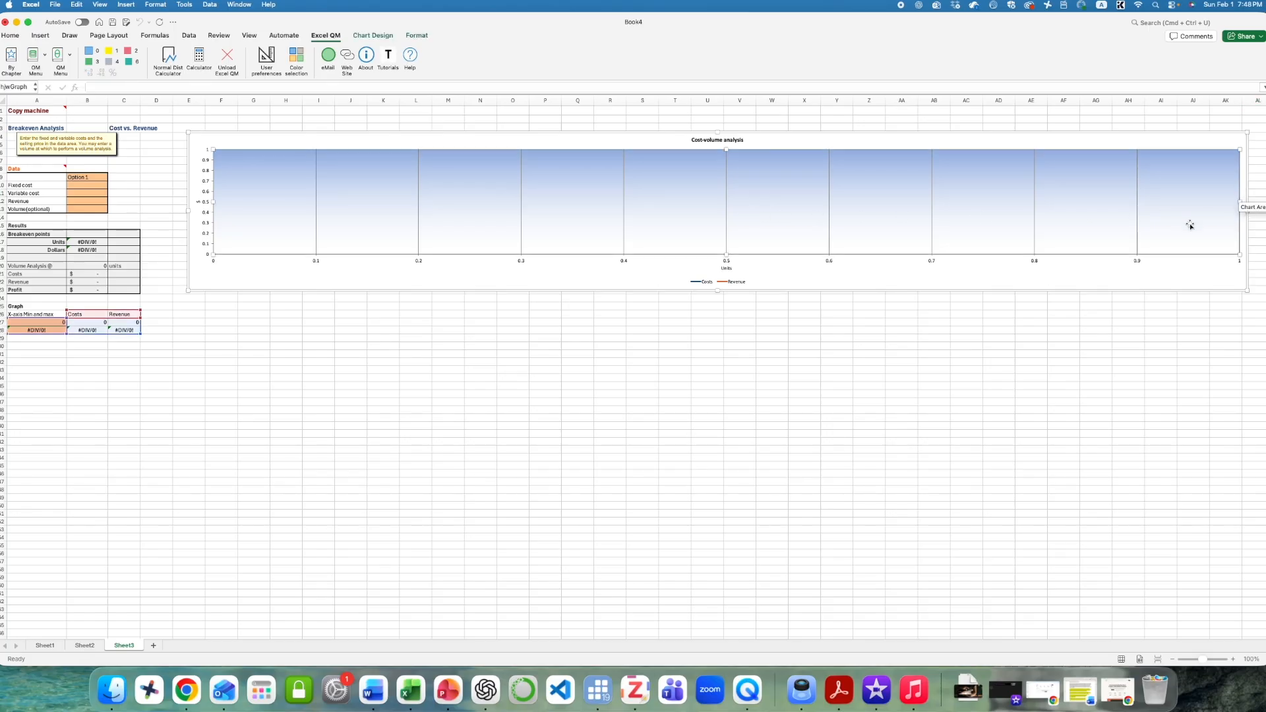
{"action": "left_click_drag", "start_coordinate": [1247, 211], "coordinate": [571, 211]}
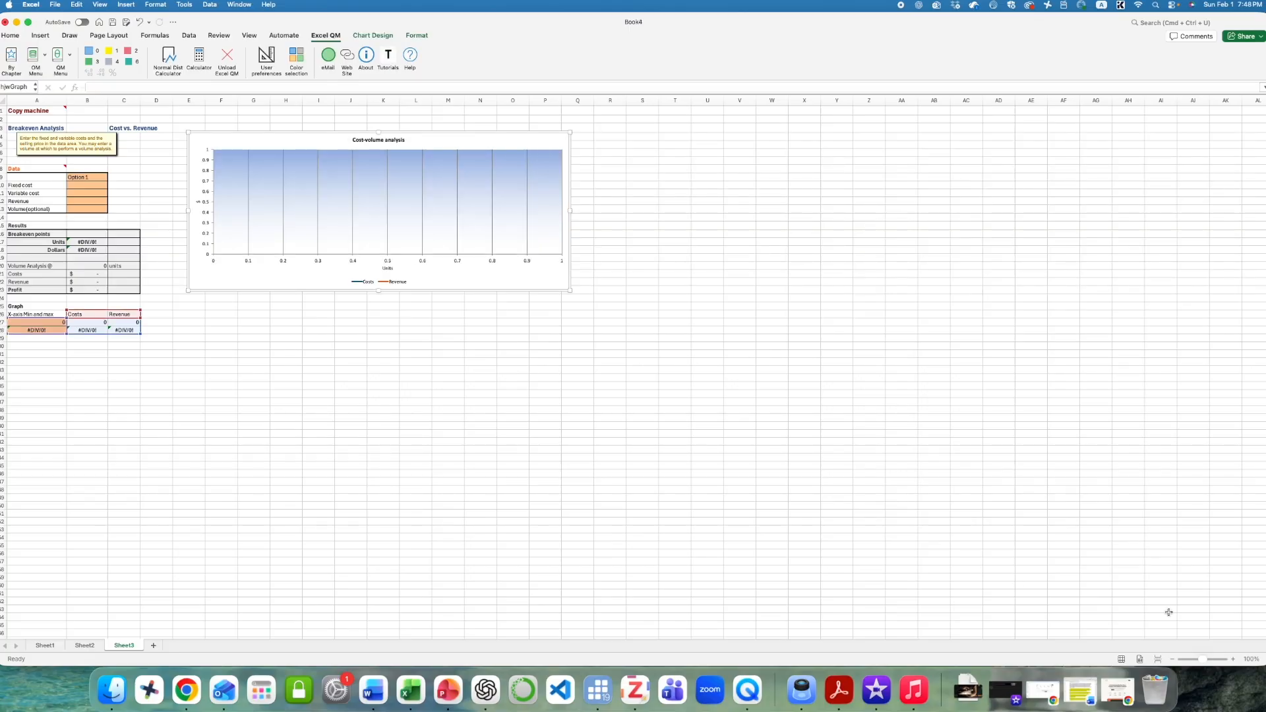
Enter fixed cost 600, variable cost 0.01 and revenue 0.05 for Option 1, and check the breakeven dollars and units.
{"action": "left_click", "coordinate": [1233, 659]}
{"action": "left_click", "coordinate": [1233, 659]}
{"action": "left_click", "coordinate": [1233, 659]}
{"action": "left_click", "coordinate": [1233, 659]}
{"action": "left_click", "coordinate": [1233, 659]}
{"action": "left_click", "coordinate": [1233, 659]}
{"action": "left_click", "coordinate": [1233, 659]}
{"action": "left_click", "coordinate": [1233, 659]}
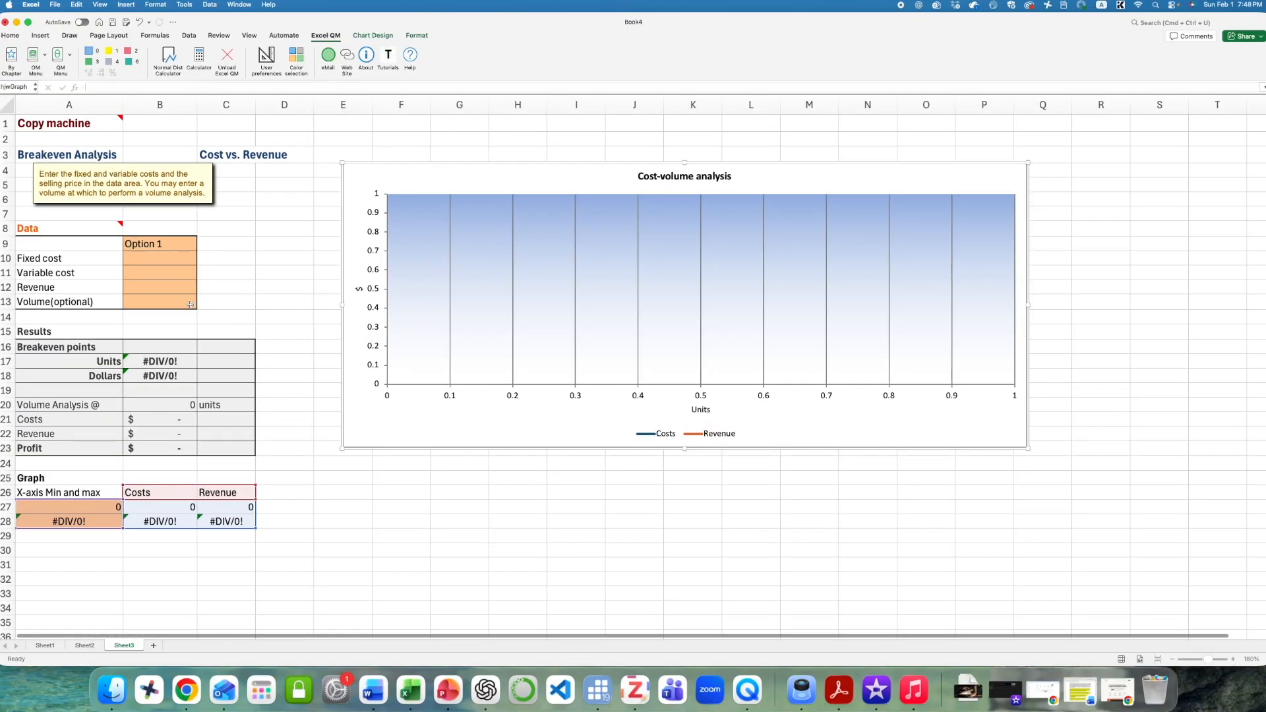
{"action": "key", "text": "Escape"}
{"action": "type", "text": "600"}
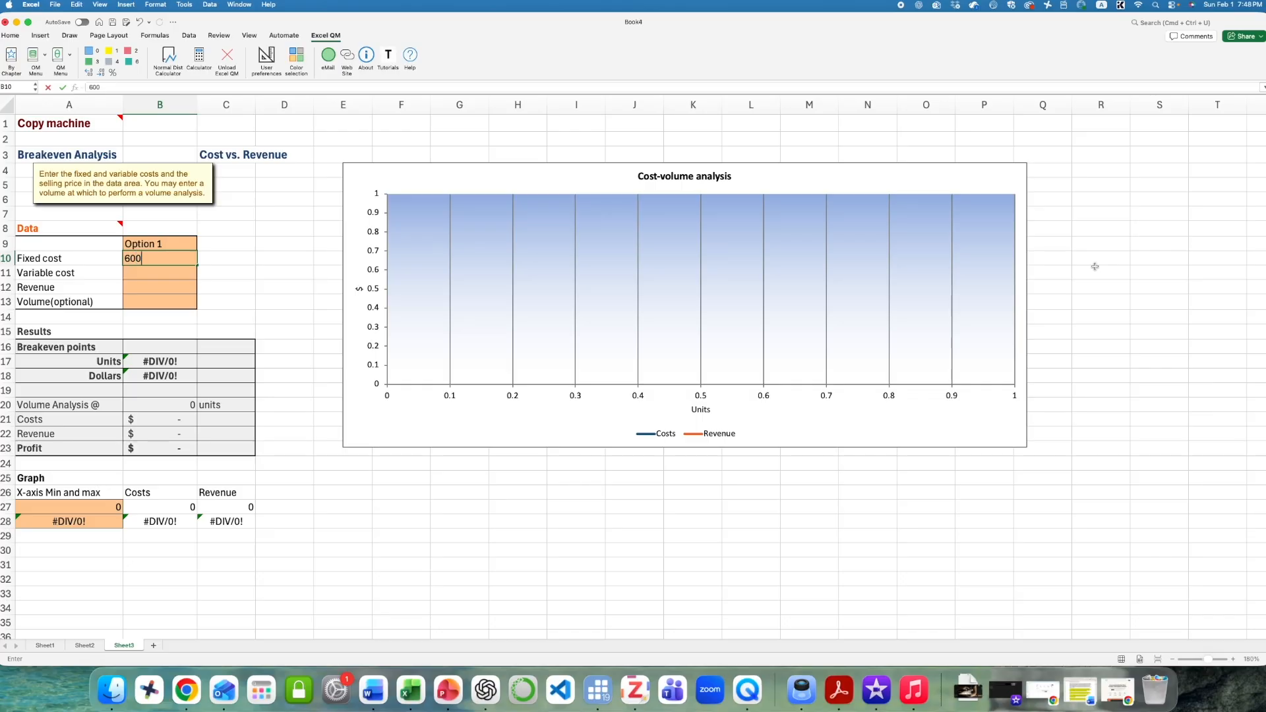
{"action": "left_click", "coordinate": [147, 271]}
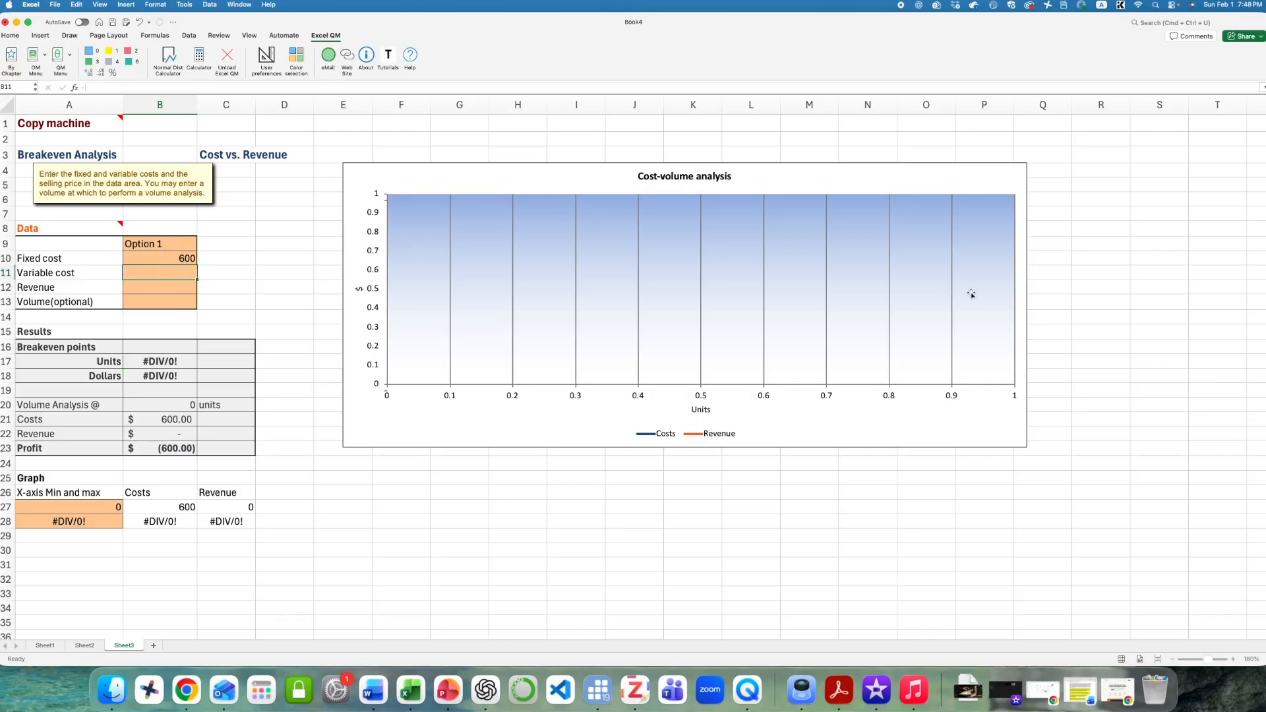
{"action": "type", "text": "0.01"}
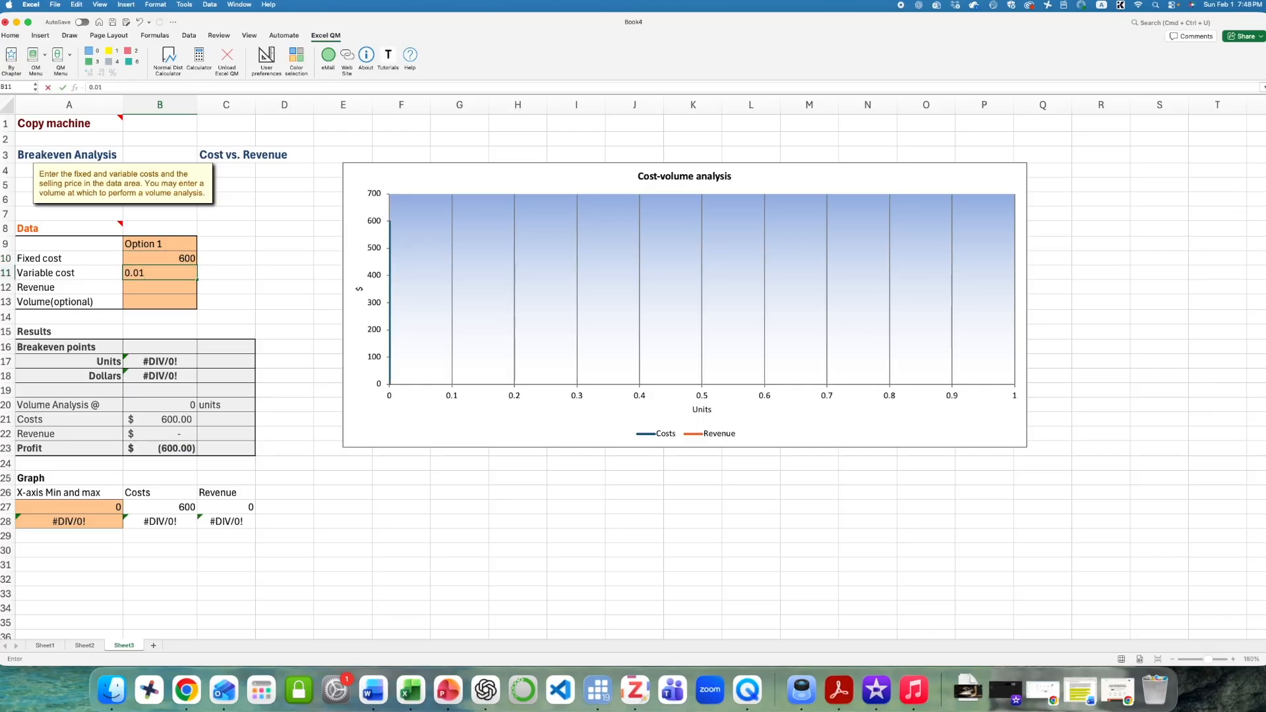
{"action": "key", "text": "Return"}
{"action": "type", "text": "0.05"}
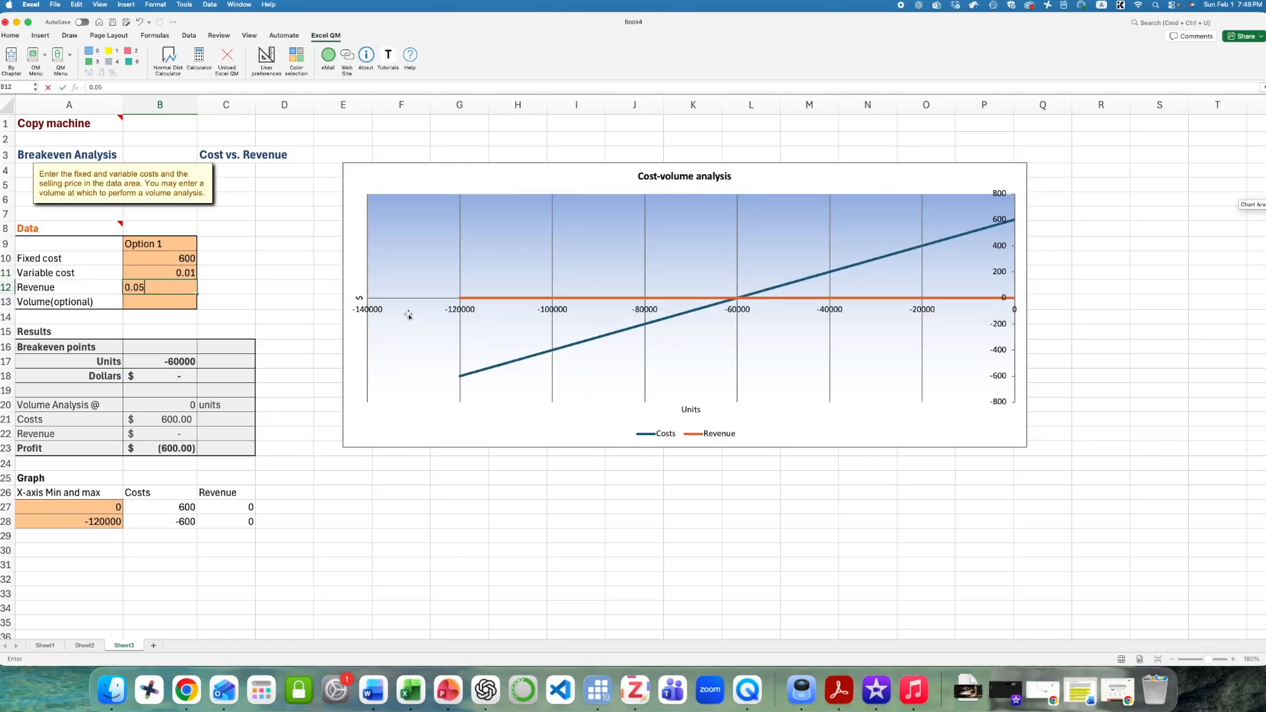
{"action": "key", "text": "Return"}
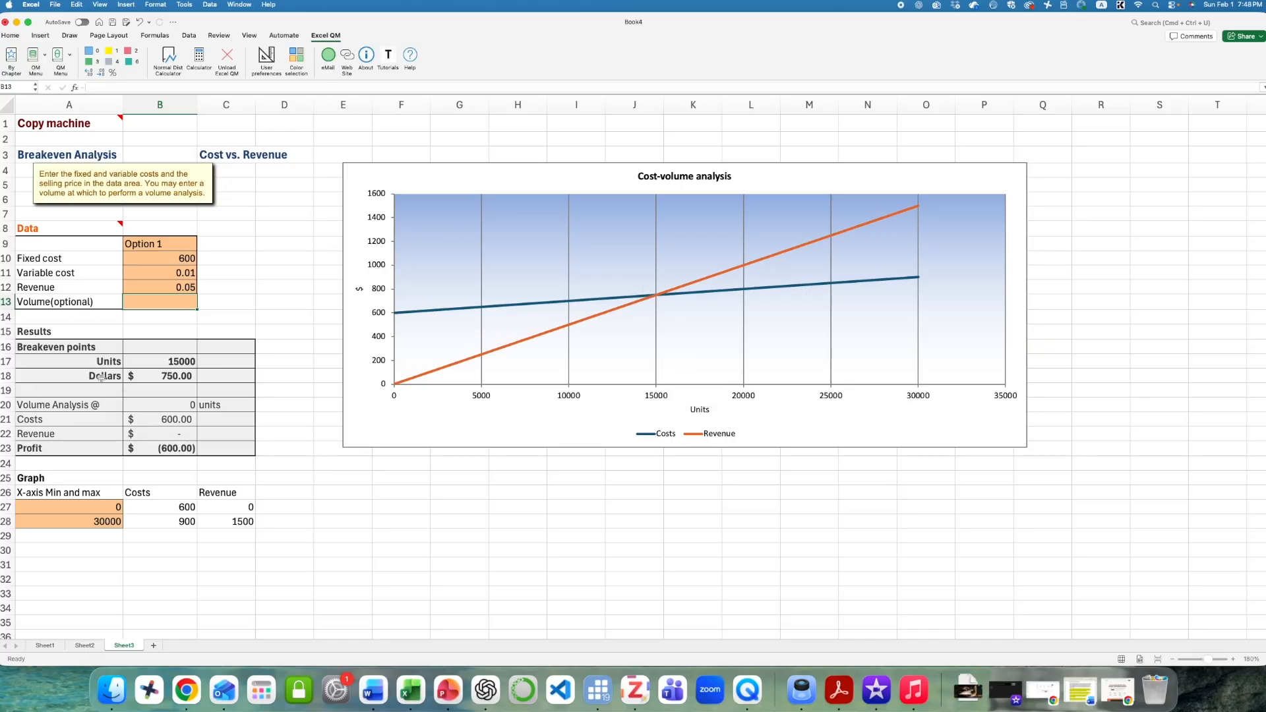
{"action": "left_click_drag", "start_coordinate": [106, 379], "coordinate": [165, 377]}
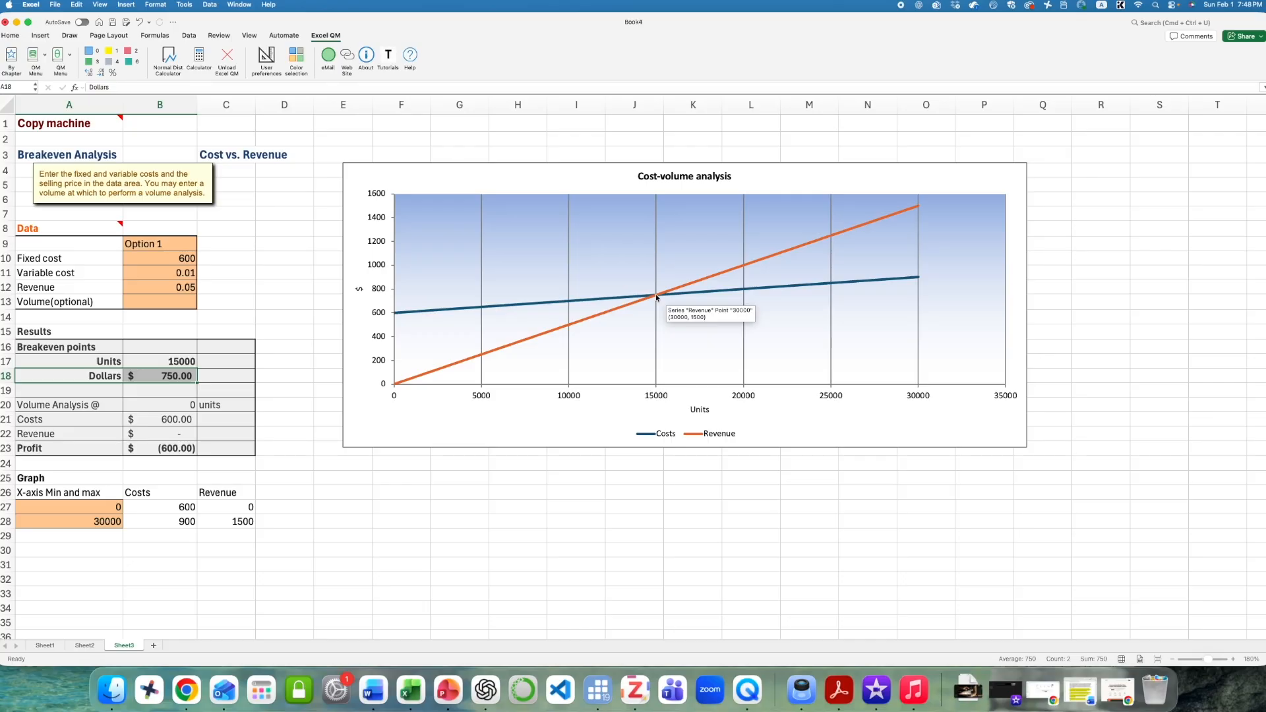
{"action": "left_click", "coordinate": [158, 361]}
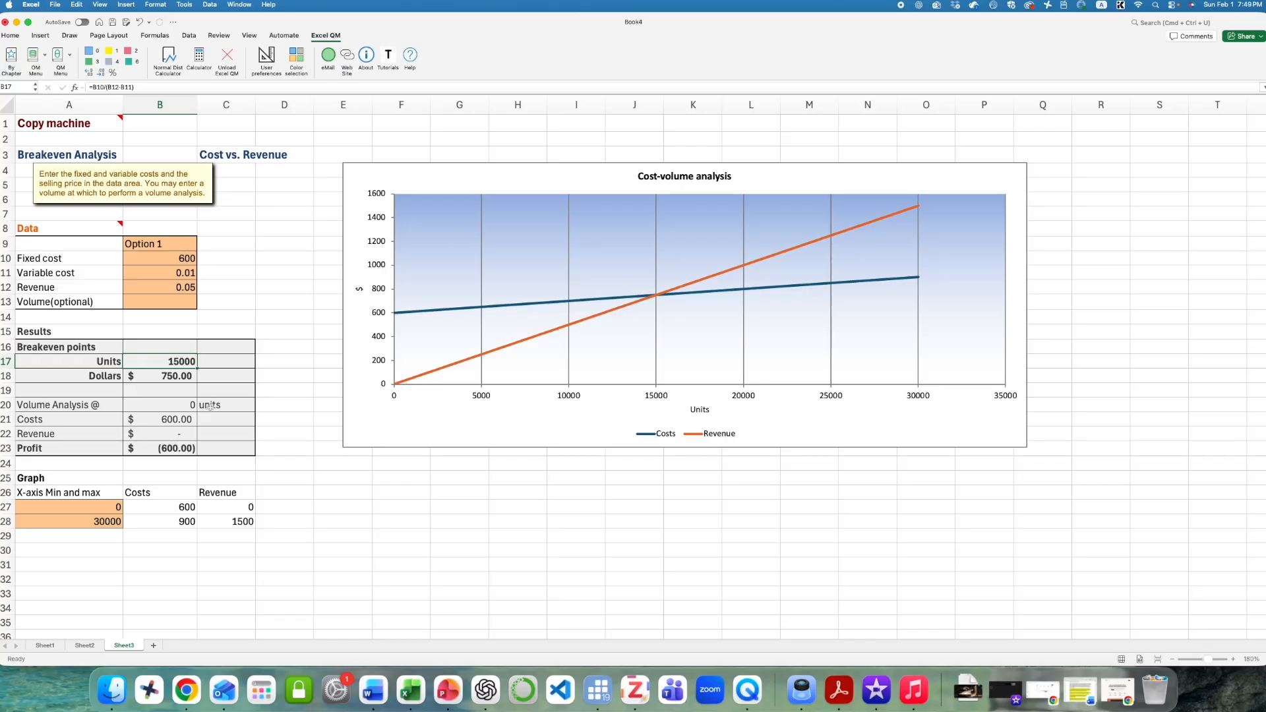
On Sheet1, rename the text box headings Option1 and Option2 as "Machine 1" and "Machine 2".
{"action": "left_click", "coordinate": [50, 644]}
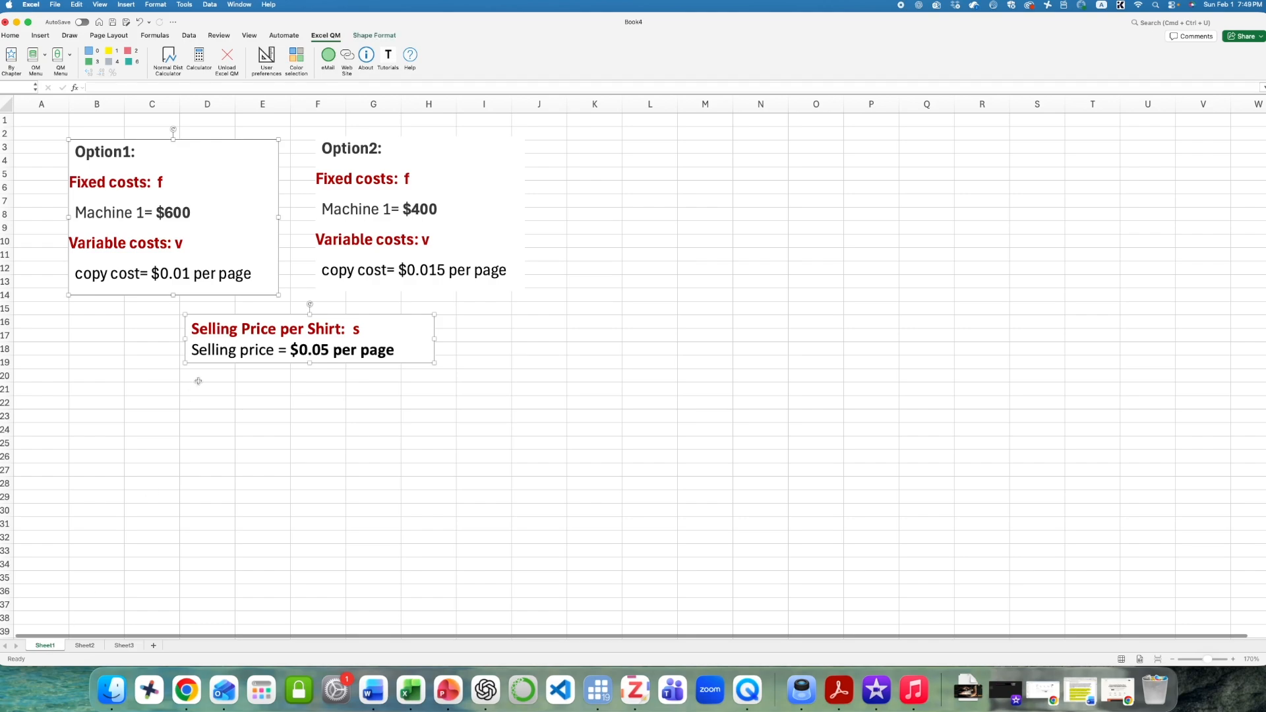
{"action": "left_click", "coordinate": [429, 139]}
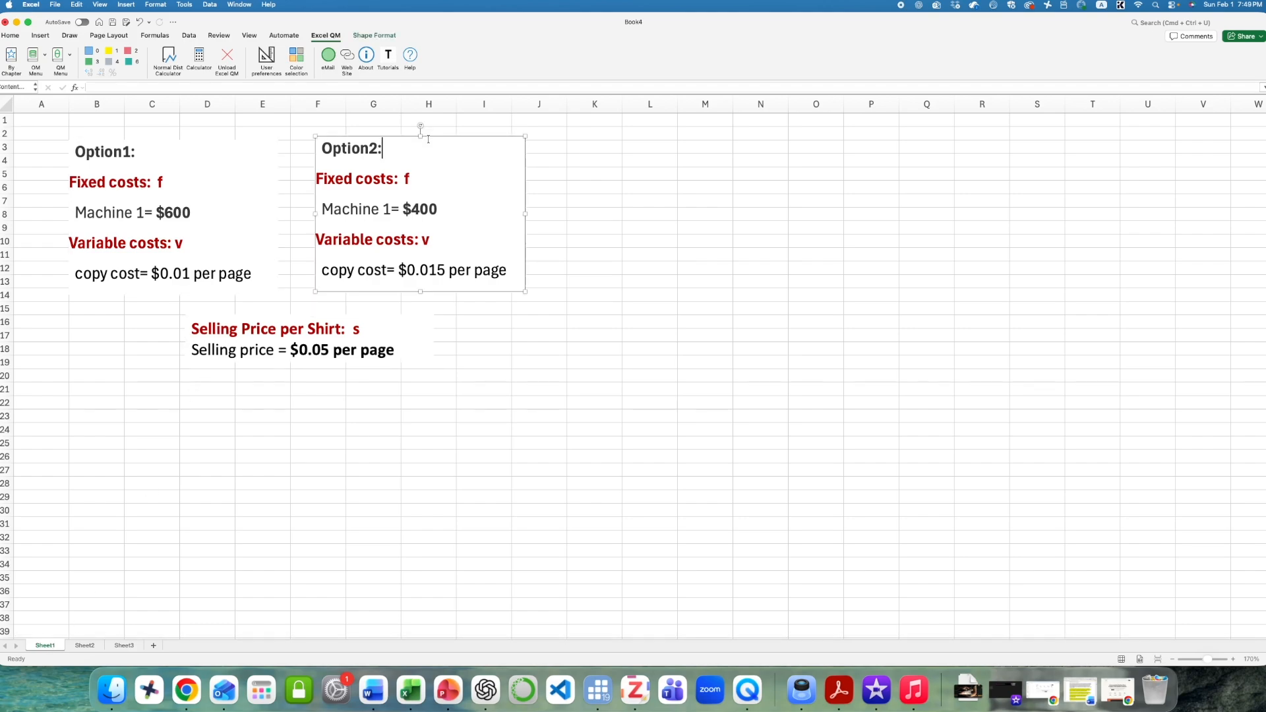
{"action": "double_click", "coordinate": [107, 155]}
{"action": "type", "text": "Machine 1"}
{"action": "double_click", "coordinate": [371, 149]}
{"action": "type", "text": "Machine 2"}
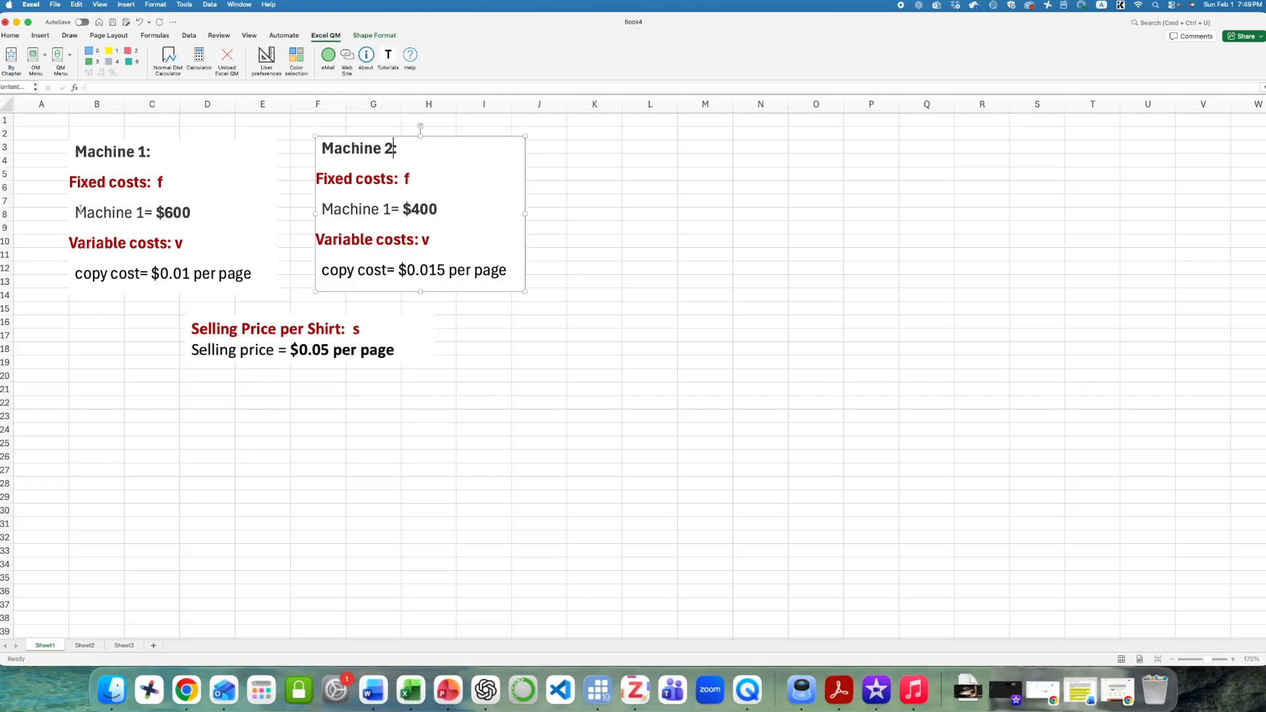
Review the fixed cost and the per-page copy cost given for each of the two machines.
{"action": "left_click_drag", "start_coordinate": [77, 211], "coordinate": [209, 203]}
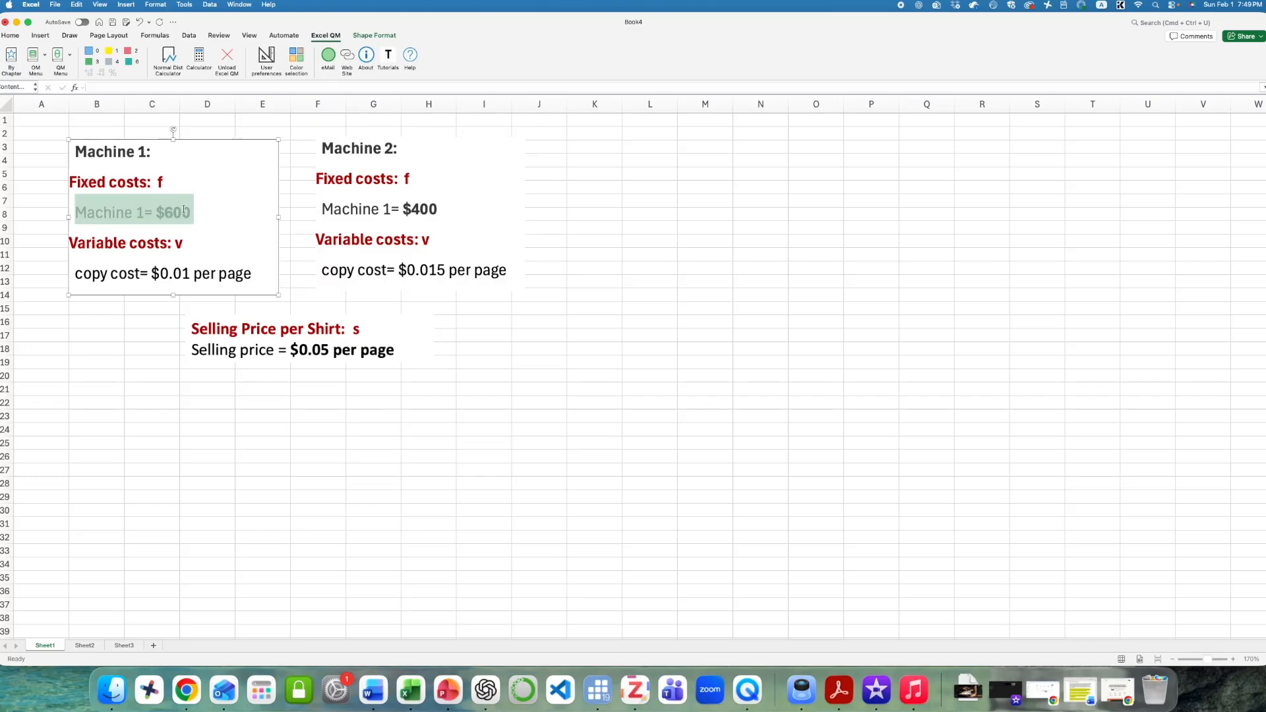
{"action": "left_click", "coordinate": [183, 211]}
{"action": "left_click_drag", "start_coordinate": [323, 208], "coordinate": [437, 208]}
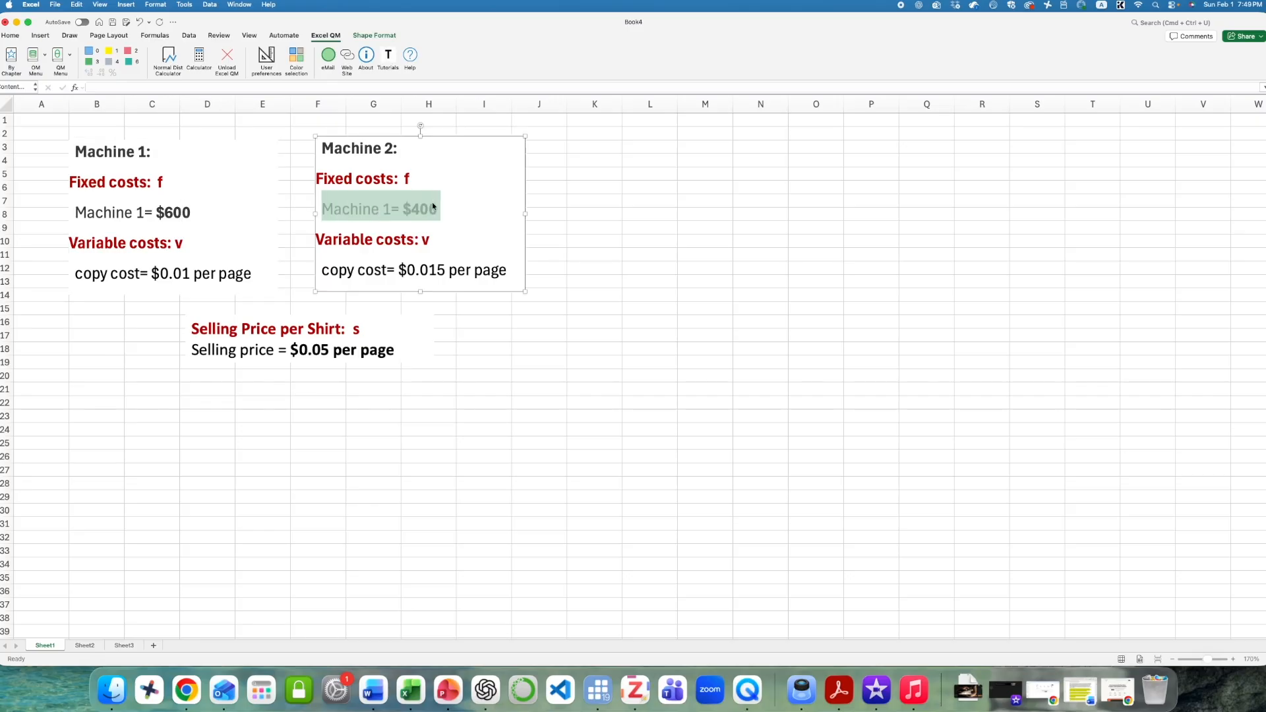
{"action": "left_click", "coordinate": [421, 211]}
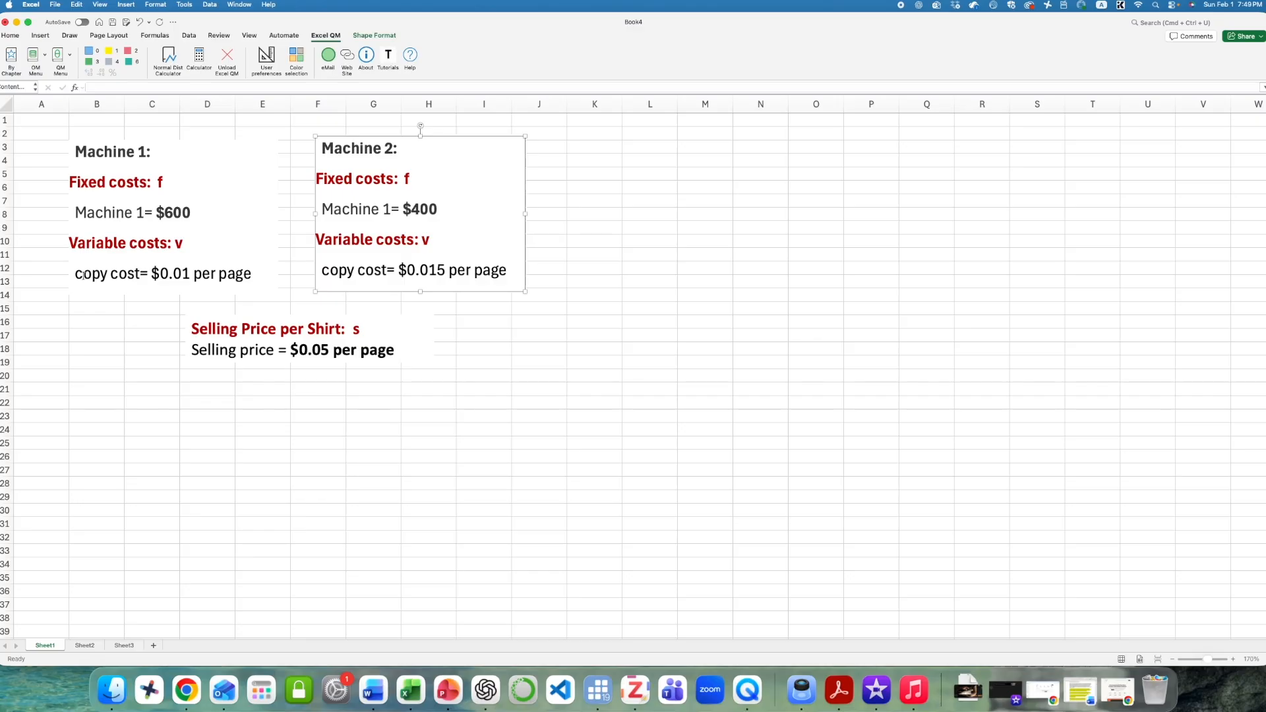
{"action": "left_click_drag", "start_coordinate": [77, 273], "coordinate": [230, 263]}
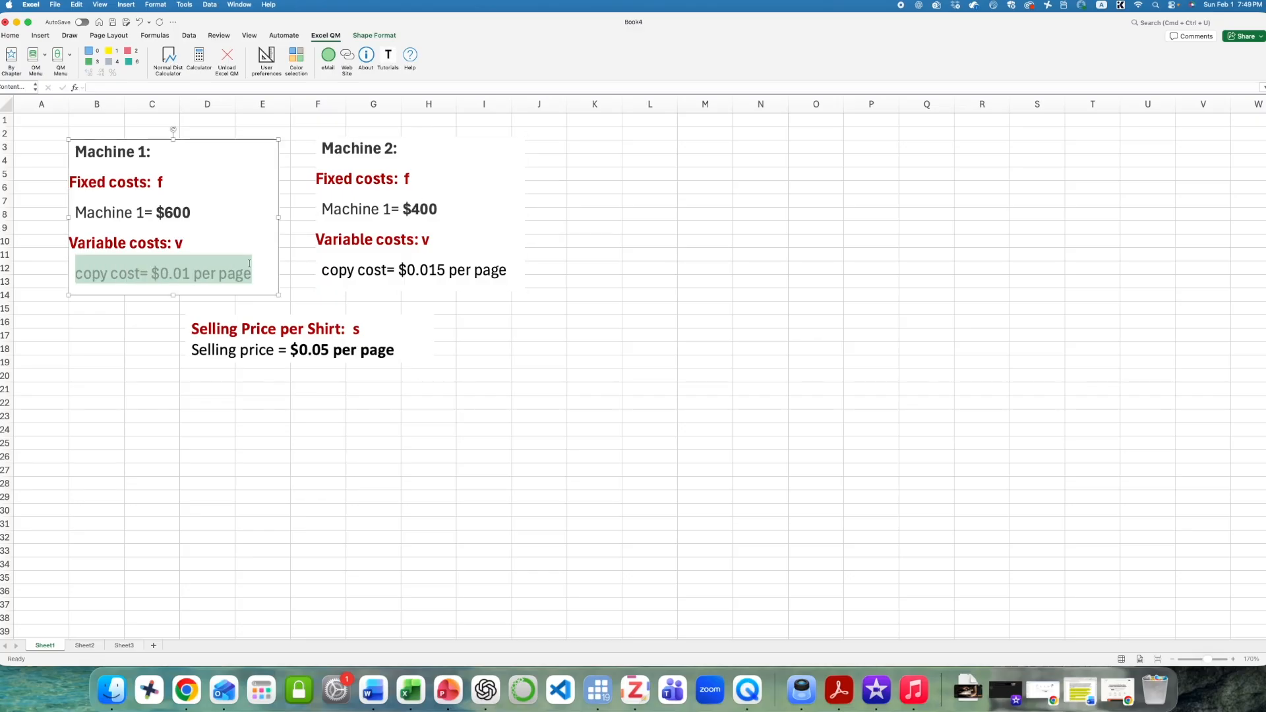
{"action": "left_click", "coordinate": [212, 272]}
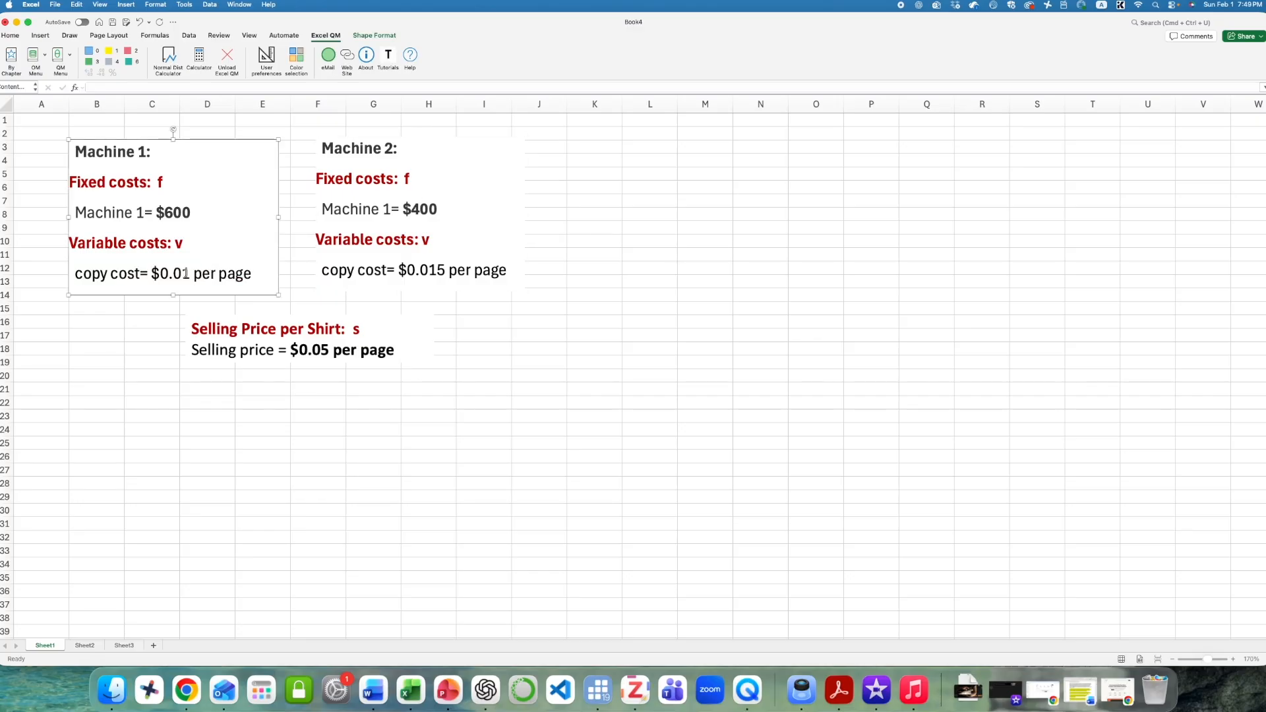
{"action": "left_click", "coordinate": [395, 270]}
{"action": "left_click_drag", "start_coordinate": [319, 272], "coordinate": [511, 271]}
{"action": "left_click", "coordinate": [420, 271]}
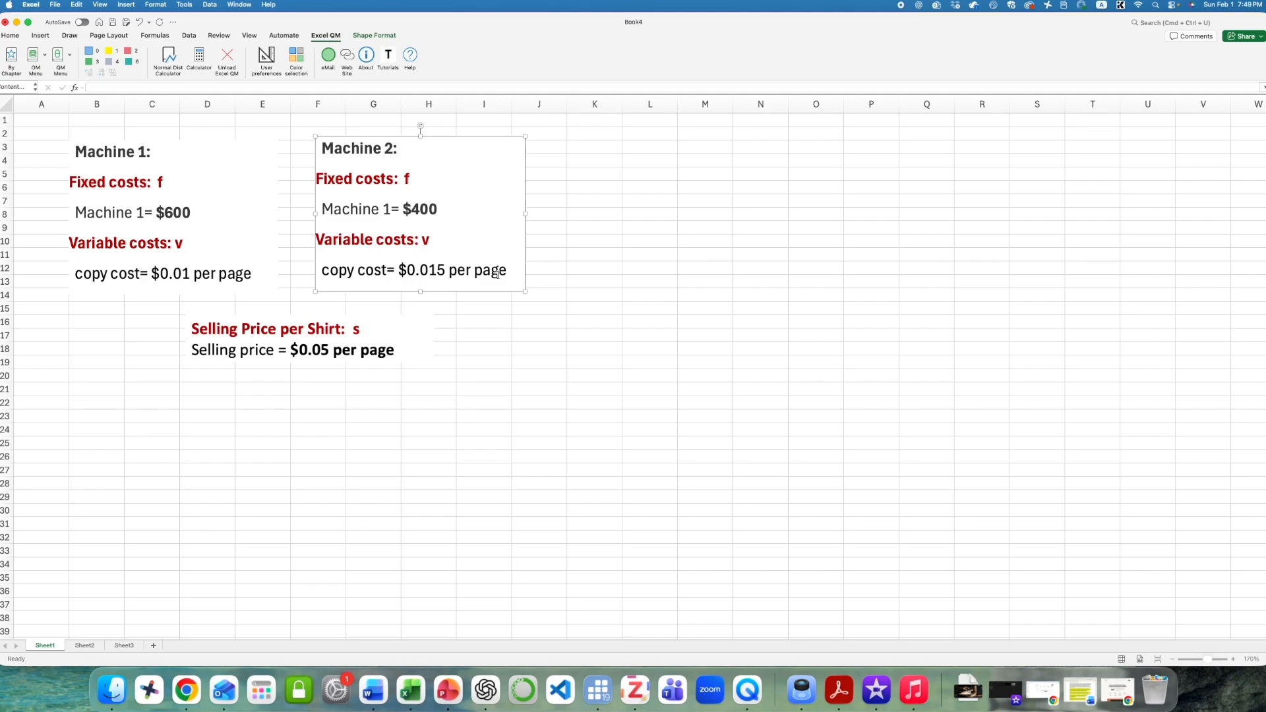
Review Machine 2's fixed cost and copy cost, and move the selling price text box slightly up and left.
{"action": "left_click_drag", "start_coordinate": [439, 209], "coordinate": [343, 210]}
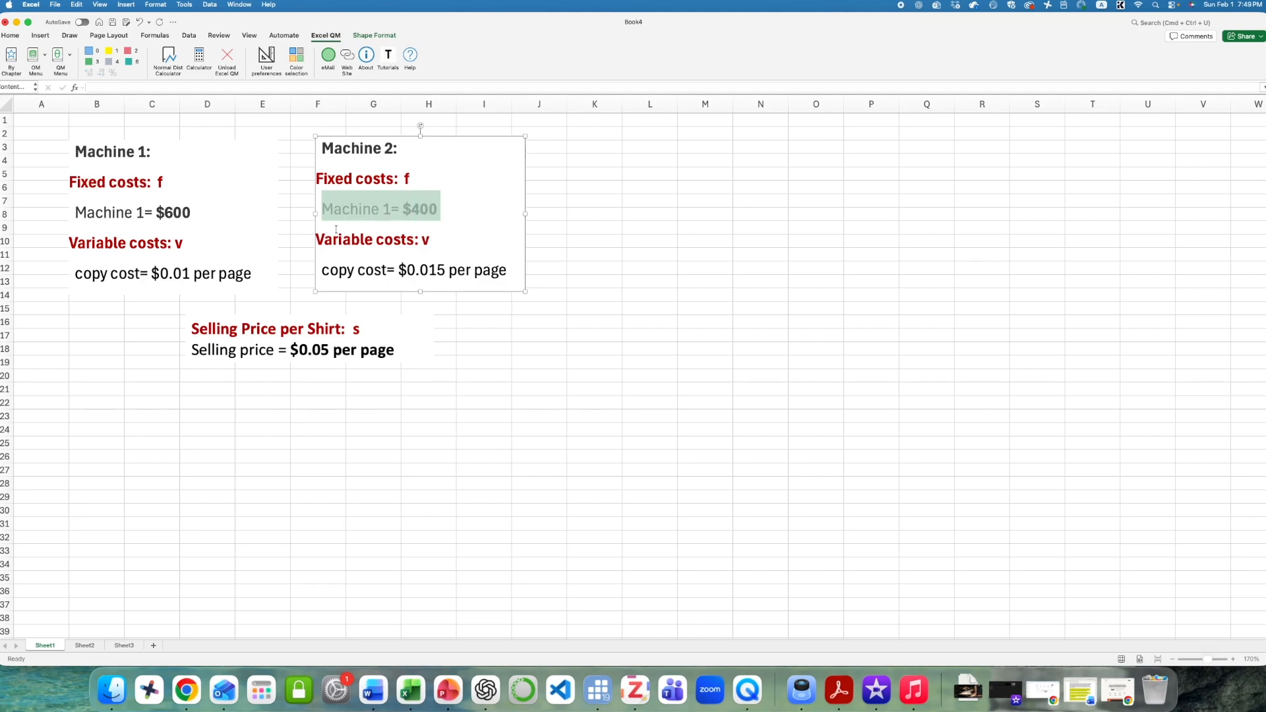
{"action": "left_click_drag", "start_coordinate": [324, 270], "coordinate": [514, 271]}
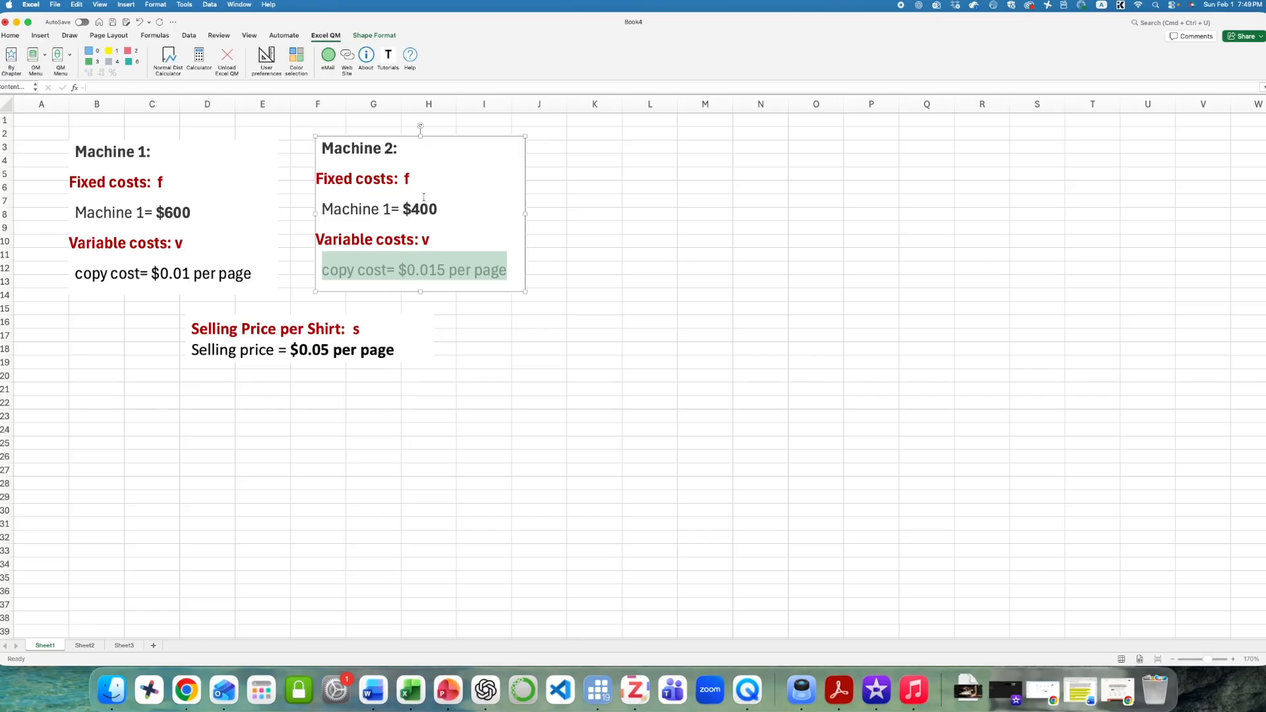
{"action": "left_click", "coordinate": [163, 181]}
{"action": "left_click", "coordinate": [374, 178]}
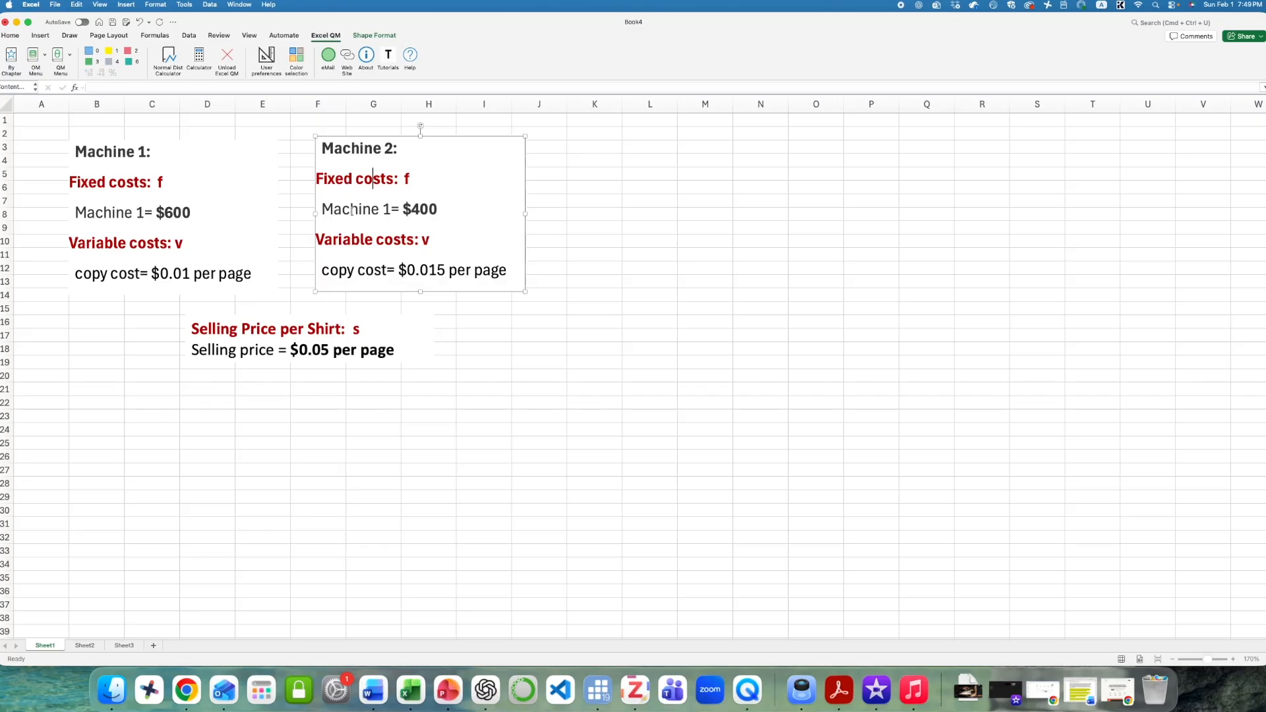
{"action": "left_click", "coordinate": [381, 330]}
{"action": "left_click_drag", "start_coordinate": [235, 315], "coordinate": [229, 312]}
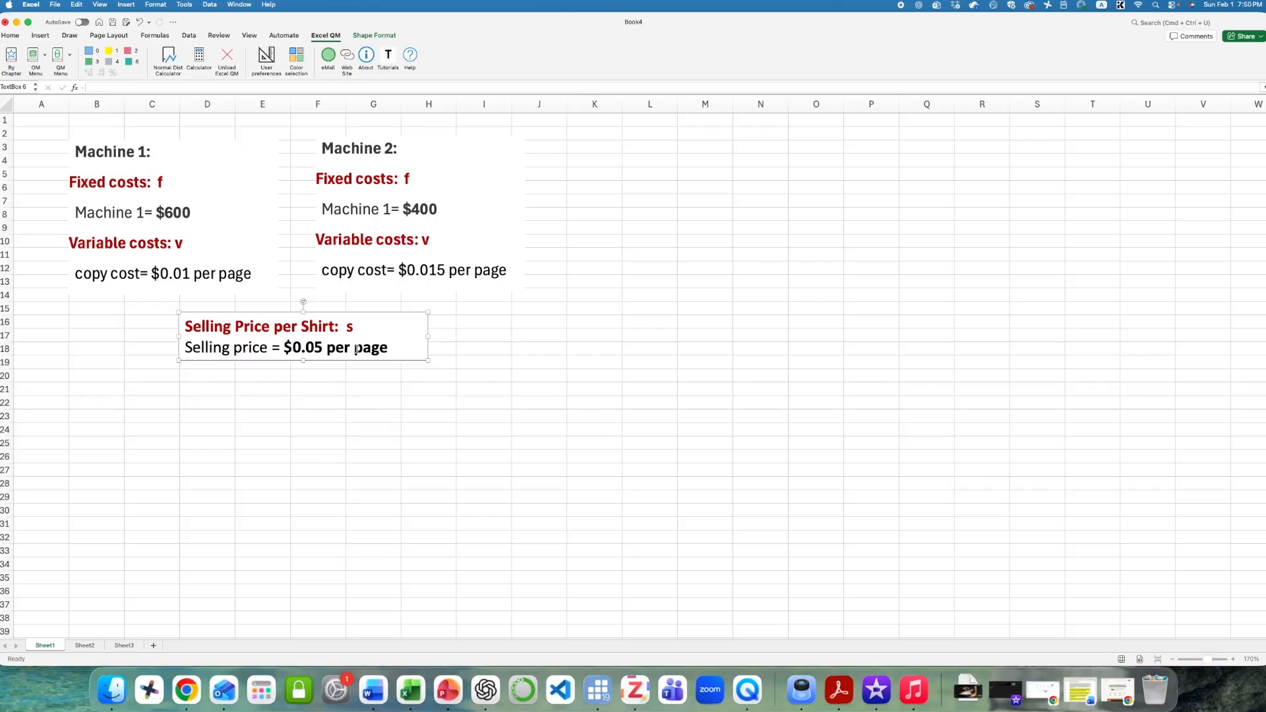
Create a Crossover/Cost-Volume breakeven sheet titled "Two copy Machines" with one variable cost type, two options, volume analysis and graph.
{"action": "left_click", "coordinate": [34, 58]}
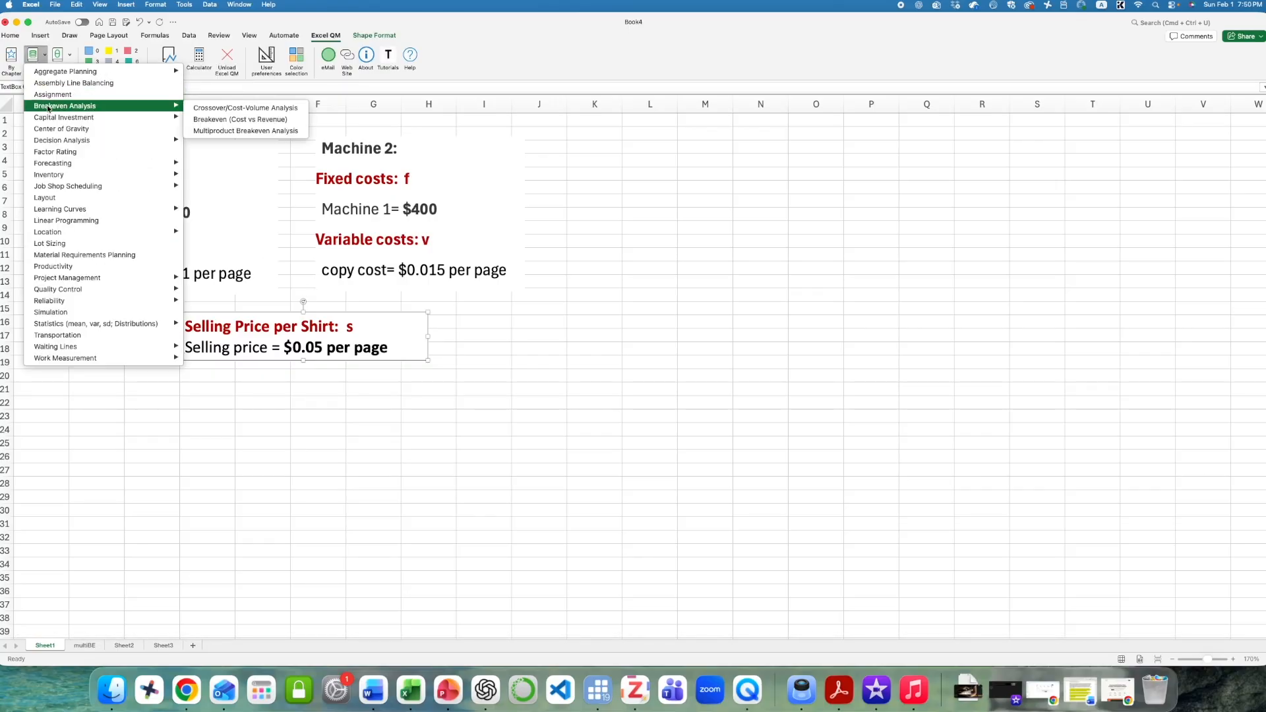
{"action": "mouse_move", "coordinate": [48, 108]}
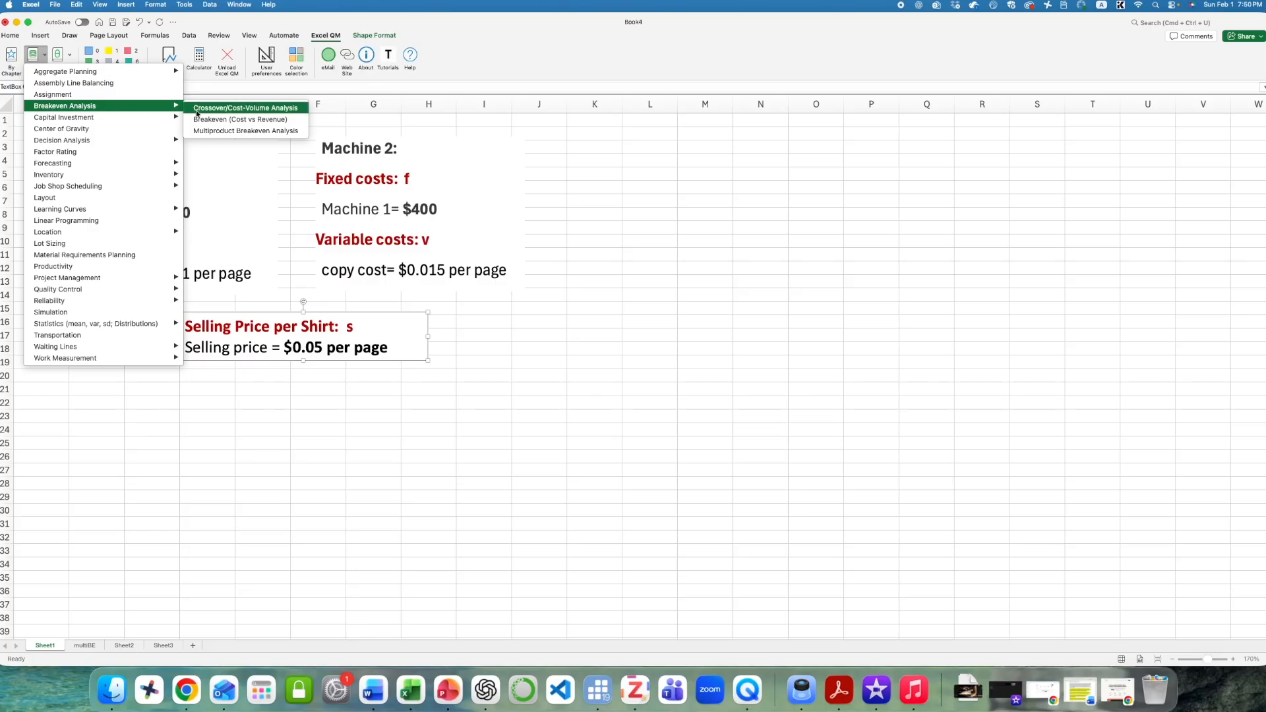
{"action": "left_click", "coordinate": [241, 110]}
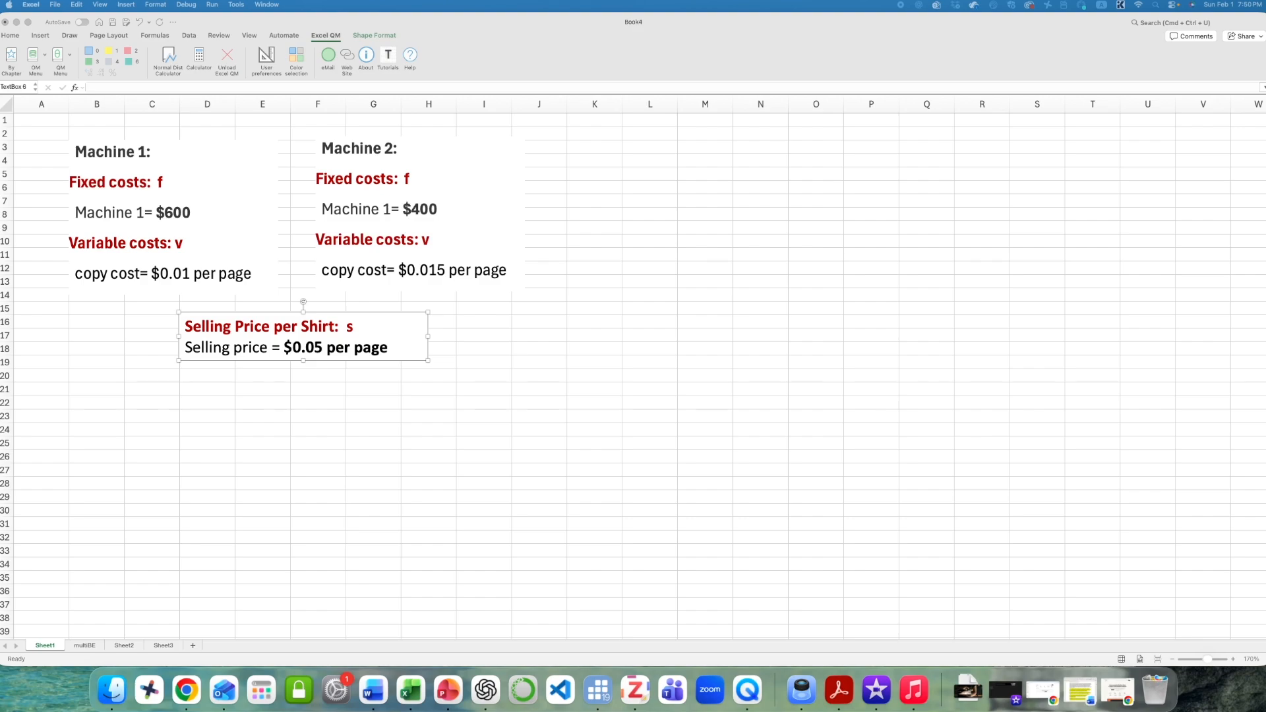
{"action": "left_click_drag", "start_coordinate": [334, 255], "coordinate": [502, 196]}
{"action": "left_click", "coordinate": [410, 215]}
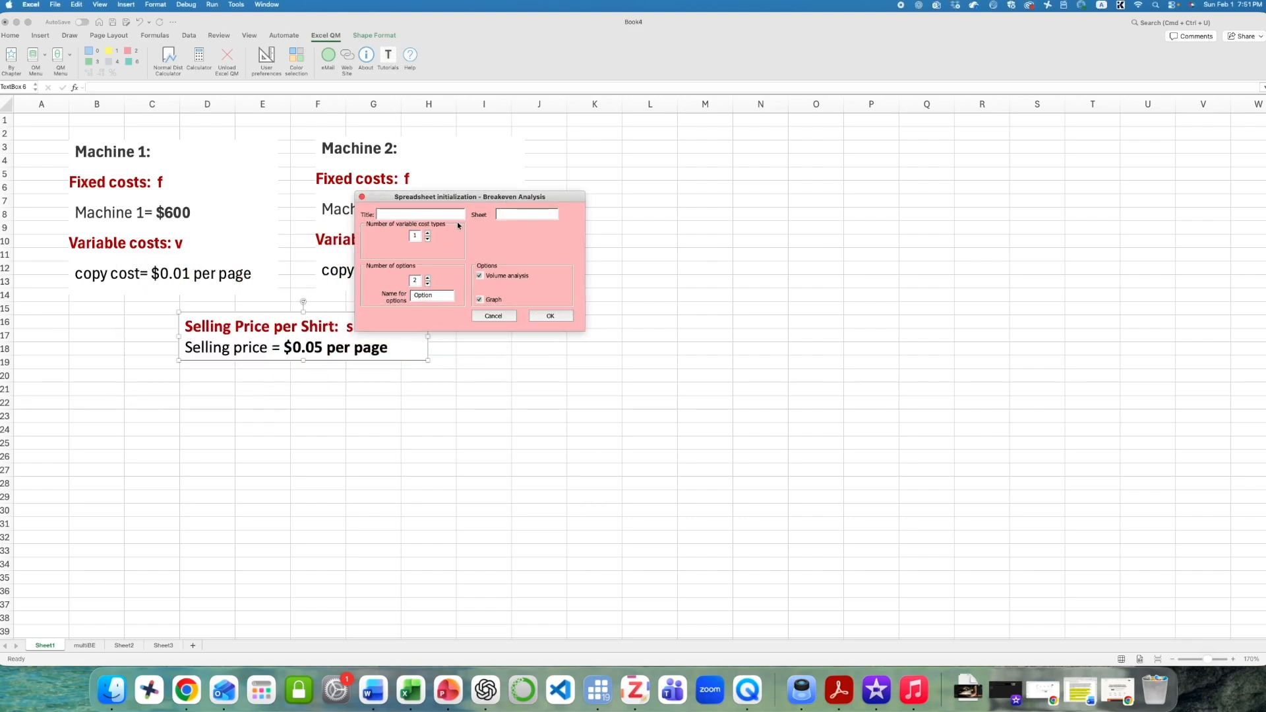
{"action": "type", "text": "Two copy Machines"}
{"action": "left_click", "coordinate": [555, 321]}
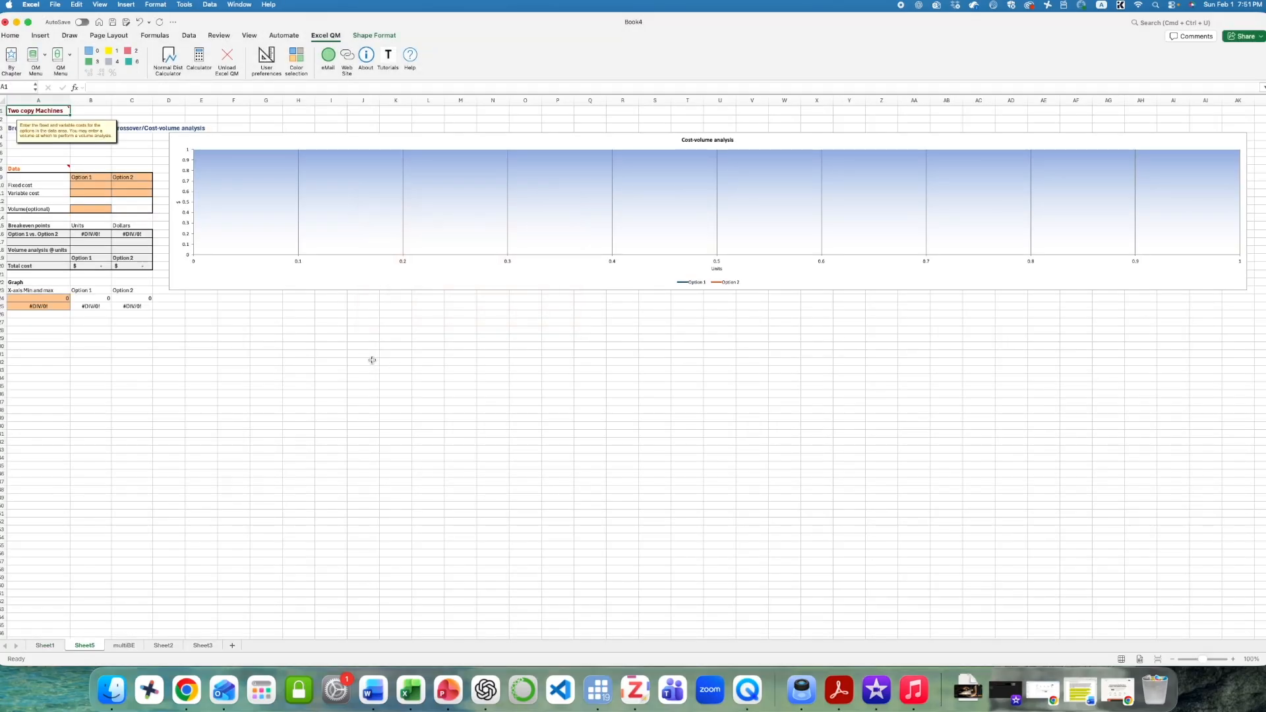
Narrow the two-machine cost-volume chart so that its right edge ends at about column O.
{"action": "left_click_drag", "start_coordinate": [1245, 211], "coordinate": [533, 221]}
{"action": "left_click", "coordinate": [1232, 658]}
{"action": "left_click", "coordinate": [1233, 658]}
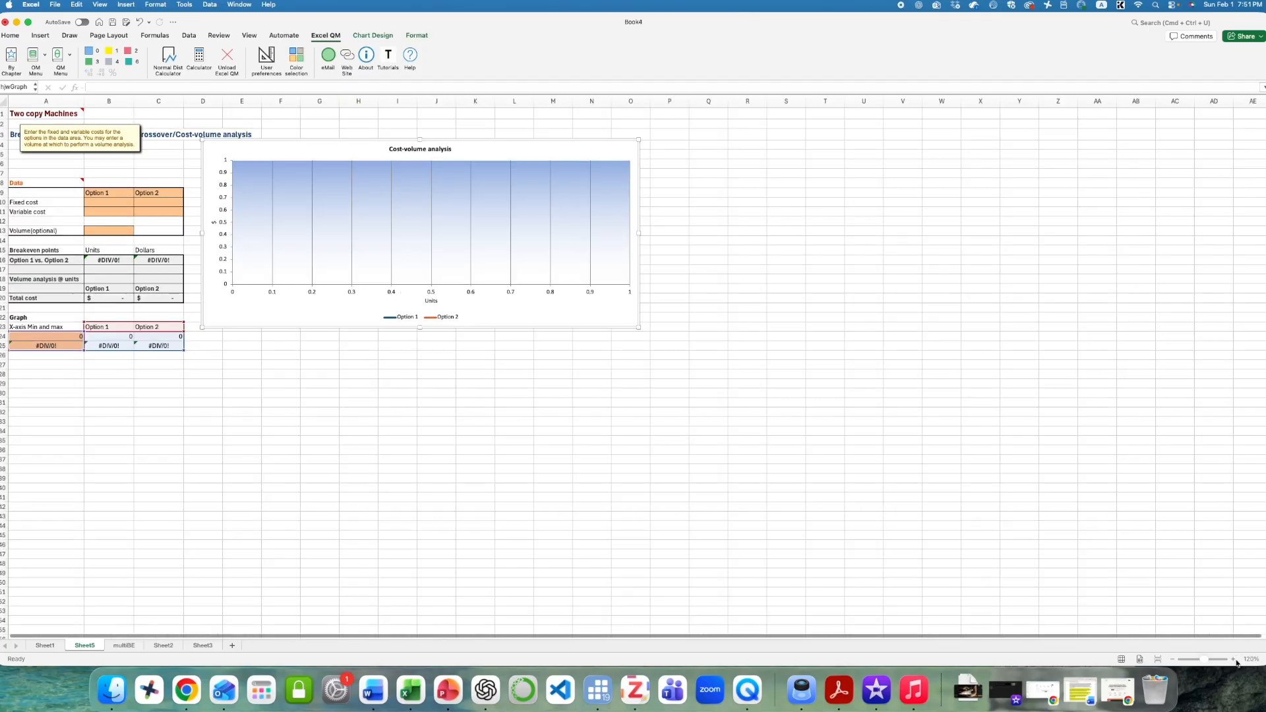
{"action": "left_click", "coordinate": [1233, 658]}
{"action": "left_click", "coordinate": [1232, 658]}
{"action": "left_click", "coordinate": [1232, 658]}
{"action": "left_click", "coordinate": [1233, 659]}
{"action": "left_click", "coordinate": [1233, 659]}
{"action": "left_click", "coordinate": [1233, 658]}
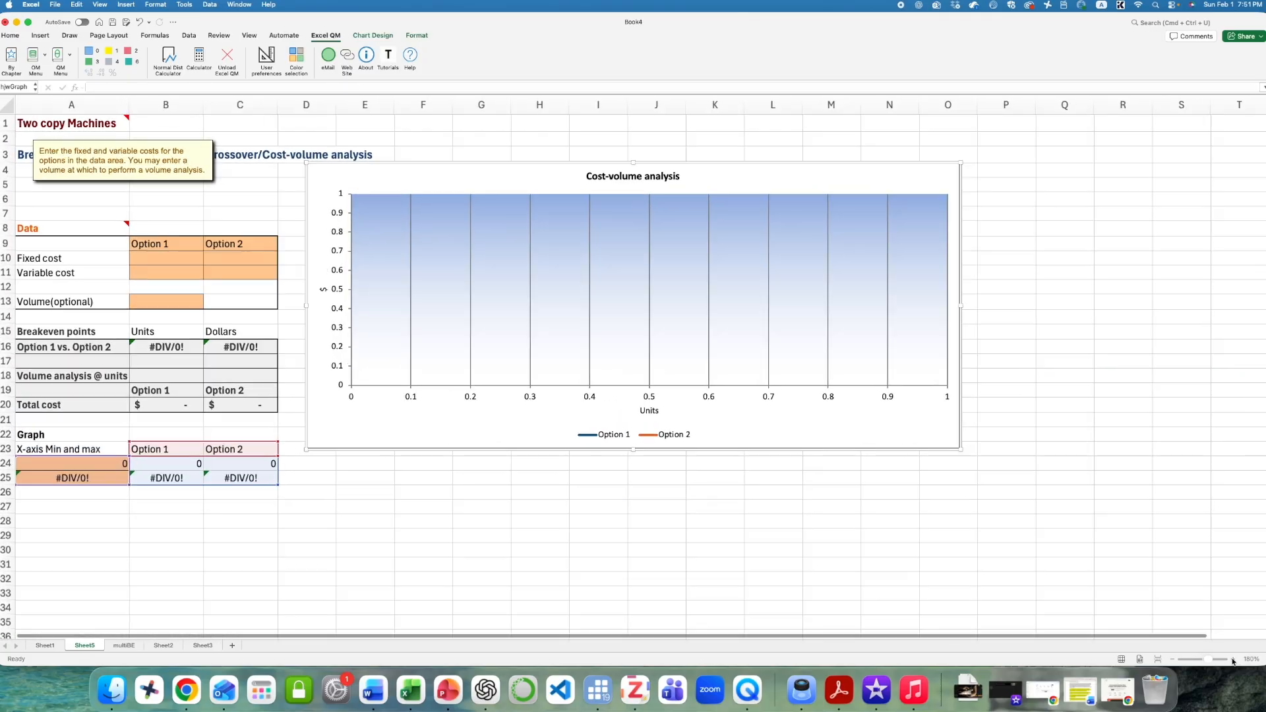
{"action": "key", "text": "Escape"}
Enter fixed cost 600 and variable cost 0.01 for Option 1, and 400 and 0.015 for Option 2, and check the breakeven units.
{"action": "type", "text": "600"}
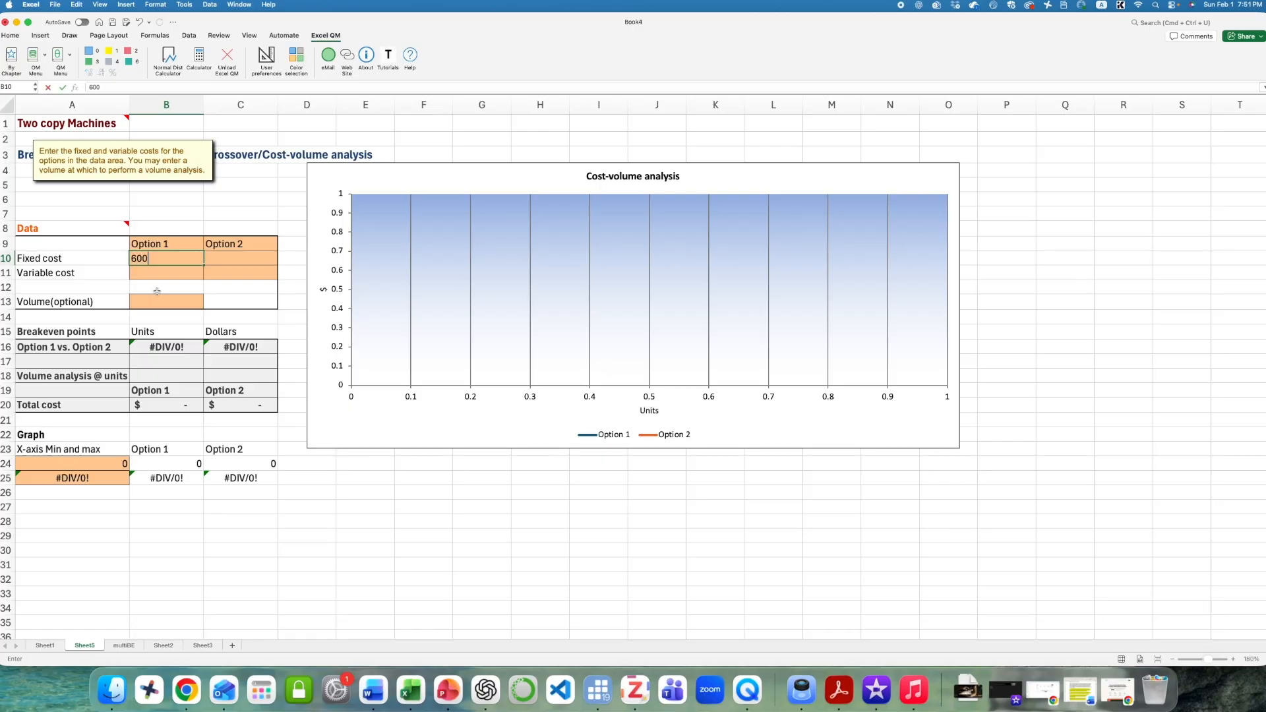
{"action": "key", "text": "Return"}
{"action": "type", "text": "0.01"}
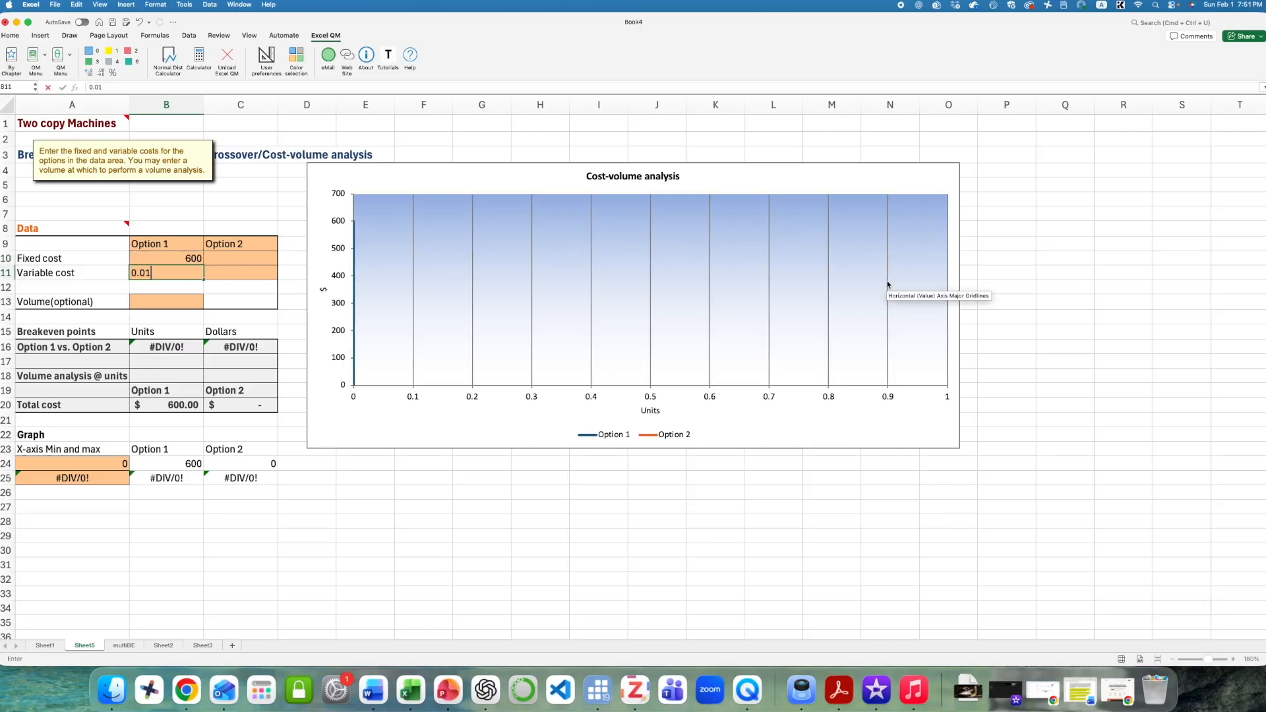
{"action": "left_click", "coordinate": [240, 259]}
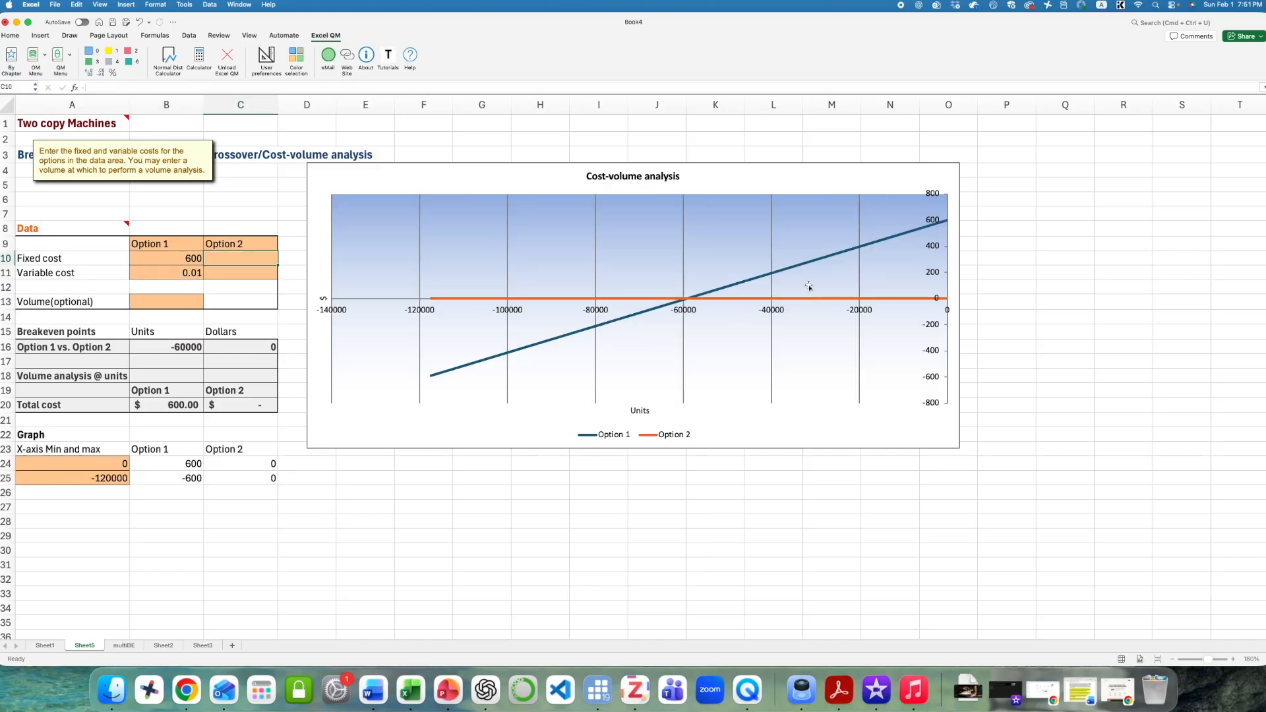
{"action": "type", "text": "400"}
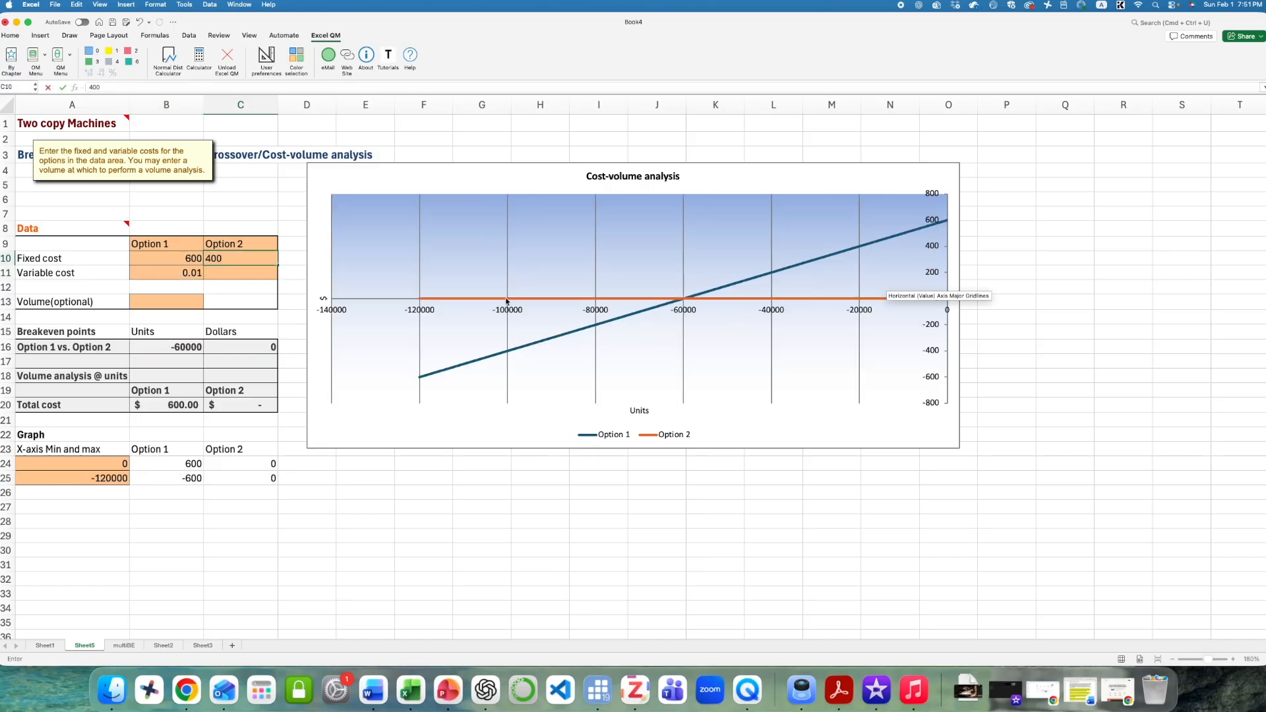
{"action": "key", "text": "Return"}
{"action": "type", "text": "0.015"}
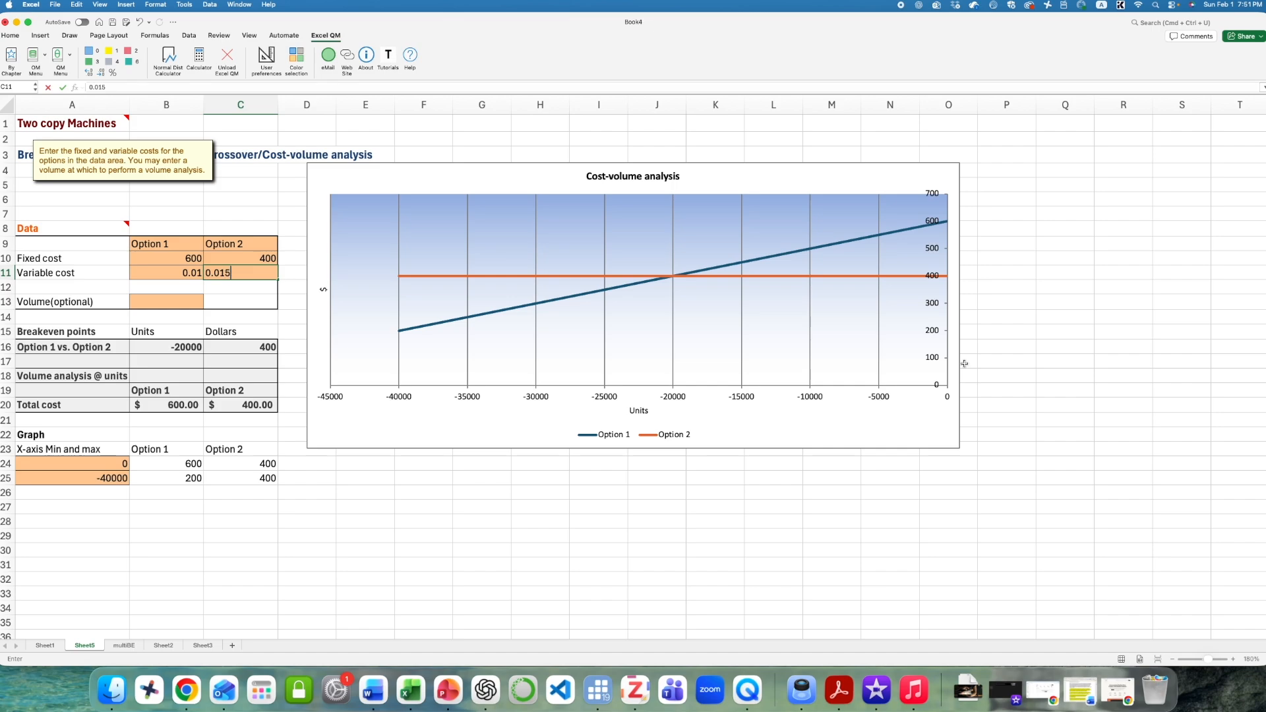
{"action": "left_click", "coordinate": [954, 408]}
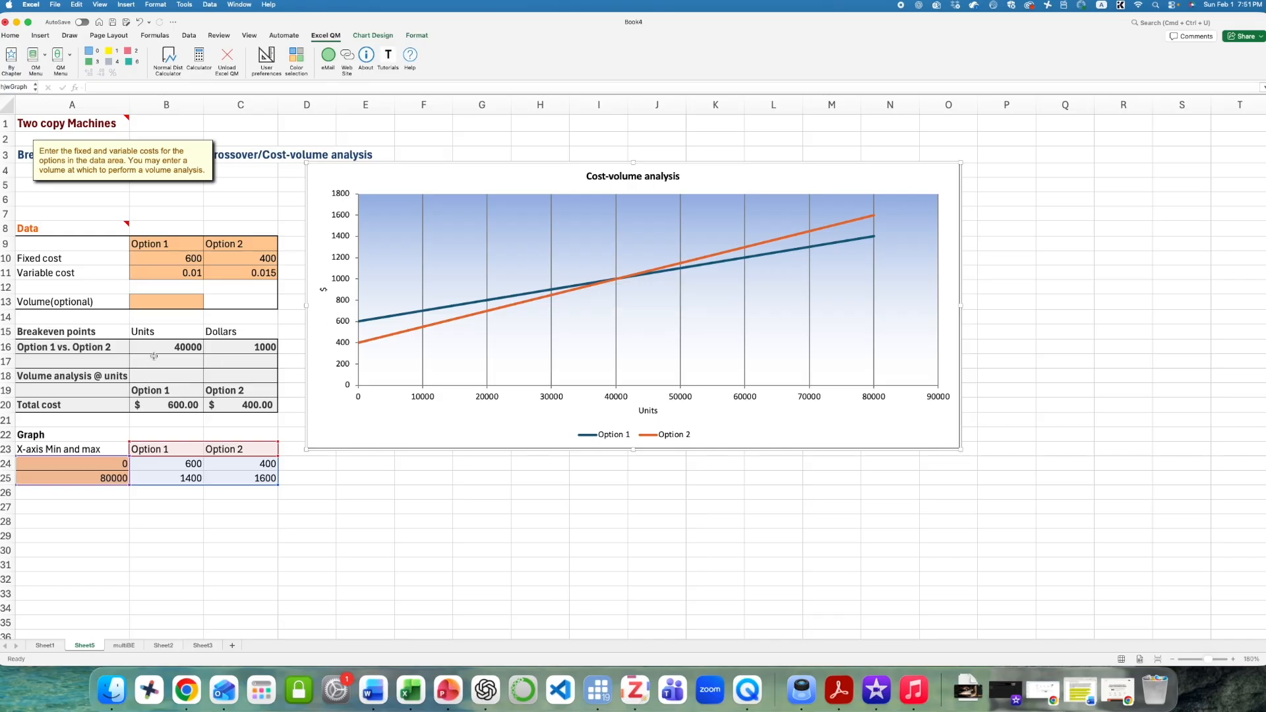
{"action": "left_click", "coordinate": [134, 348]}
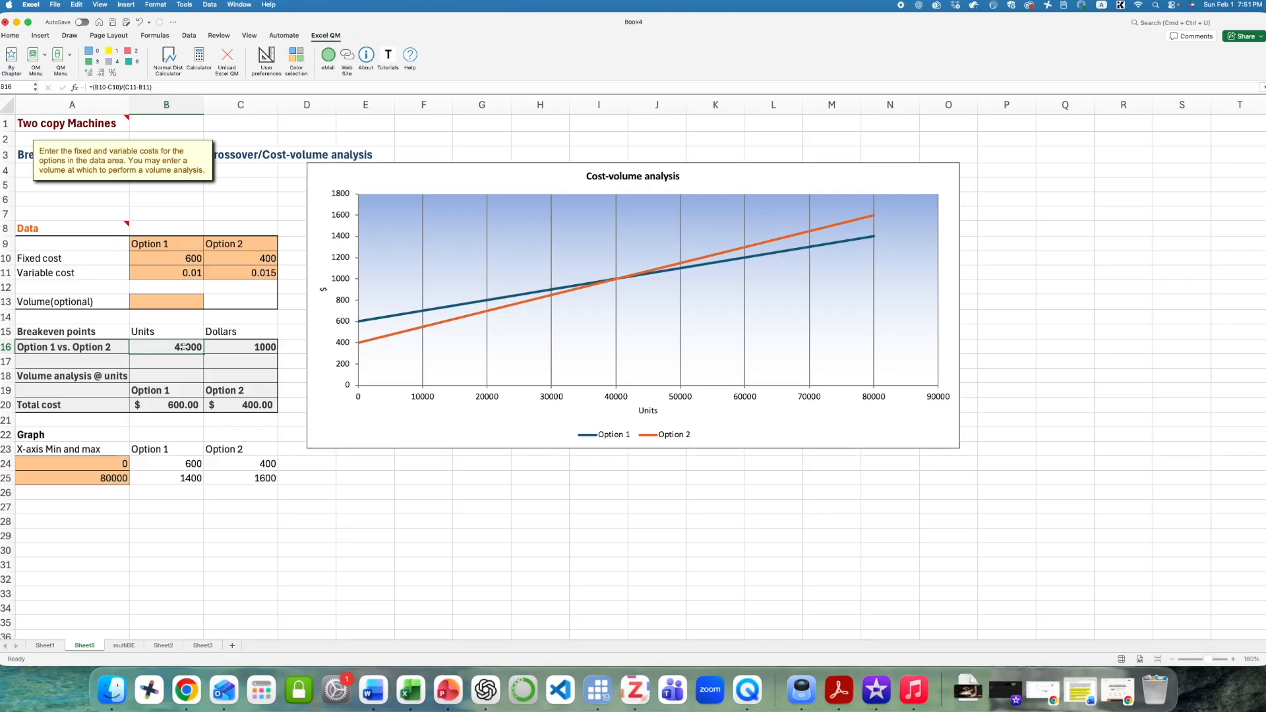
Rename the data headings Option 1 and Option 2 as "Machine 1" and "Machine 2", and inspect the breakeven units and dollars.
{"action": "left_click", "coordinate": [172, 242]}
{"action": "left_click_drag", "start_coordinate": [172, 242], "coordinate": [231, 268]}
{"action": "left_click", "coordinate": [156, 245]}
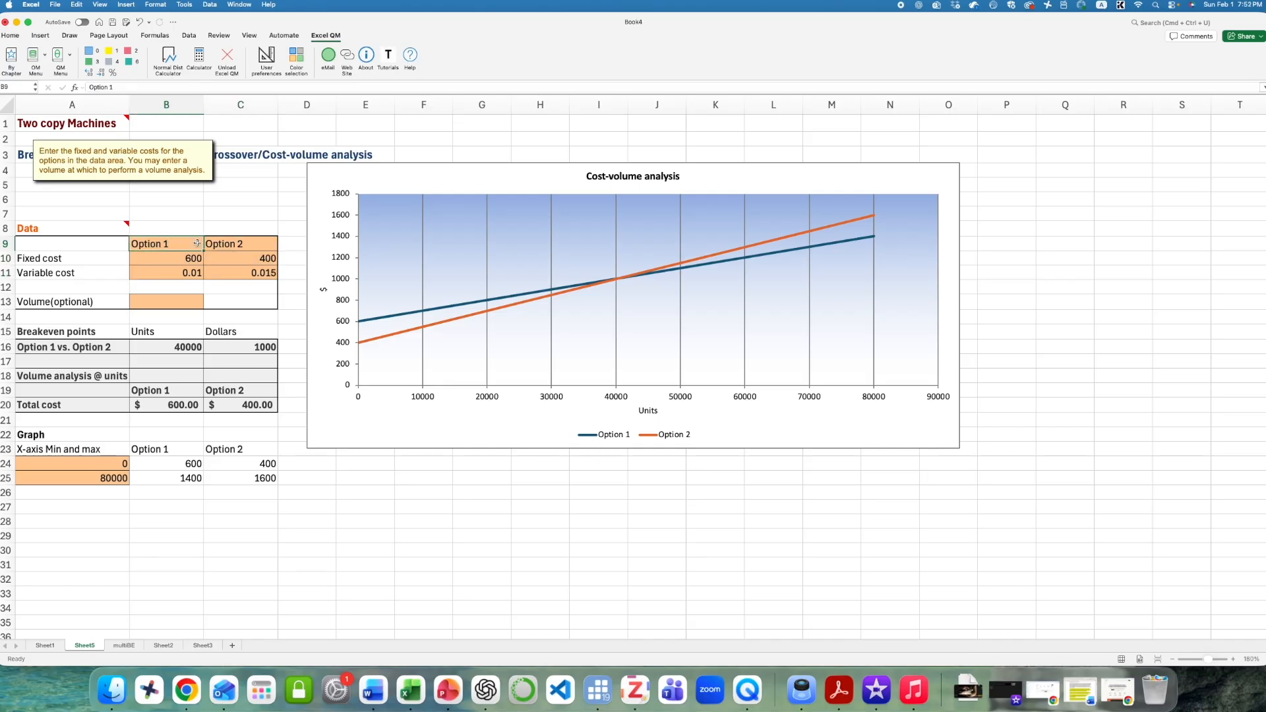
{"action": "type", "text": "Machine 1"}
{"action": "left_click_drag", "start_coordinate": [203, 250], "coordinate": [238, 249]}
{"action": "left_click", "coordinate": [589, 451]}
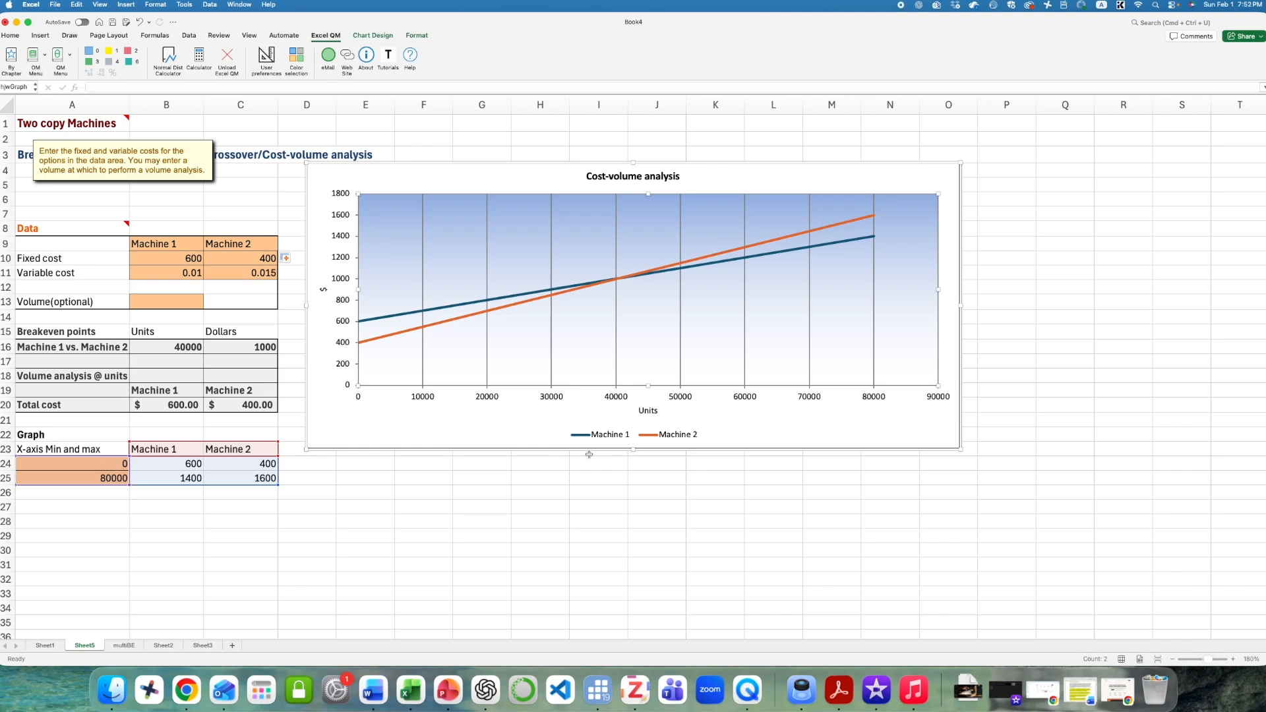
{"action": "mouse_move", "coordinate": [620, 285]}
{"action": "left_click", "coordinate": [176, 348]}
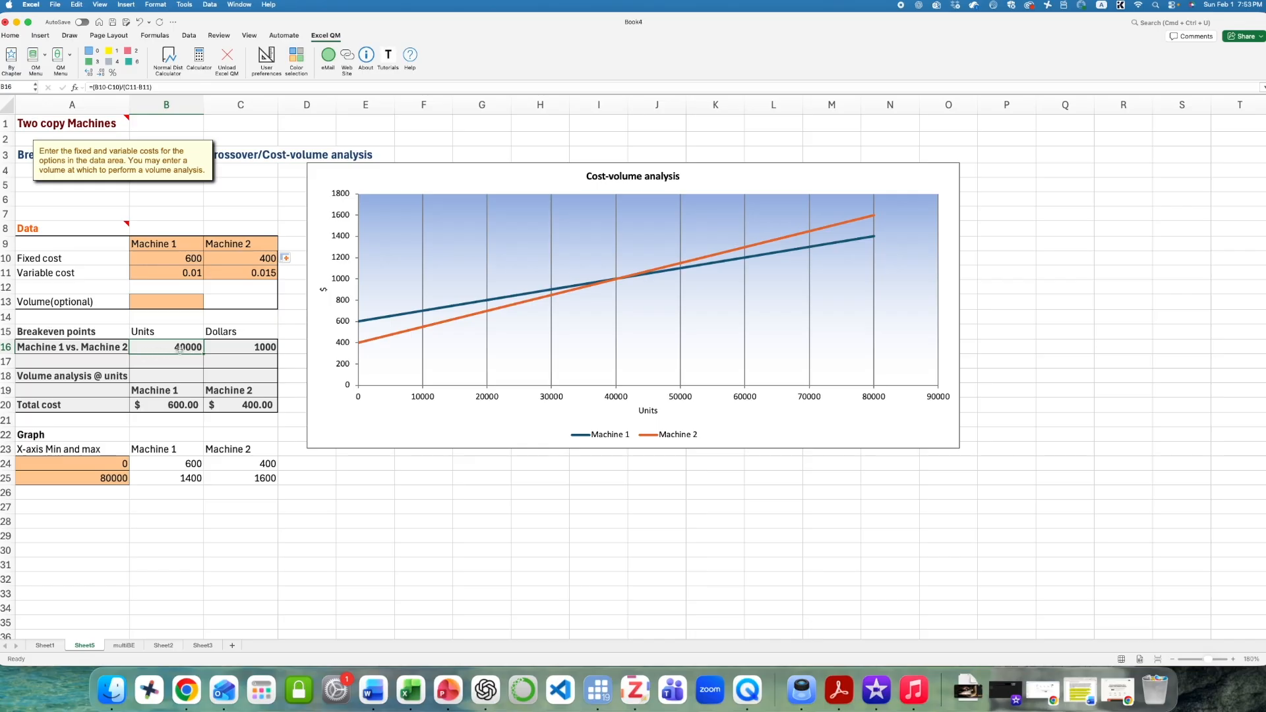
{"action": "left_click", "coordinate": [211, 349]}
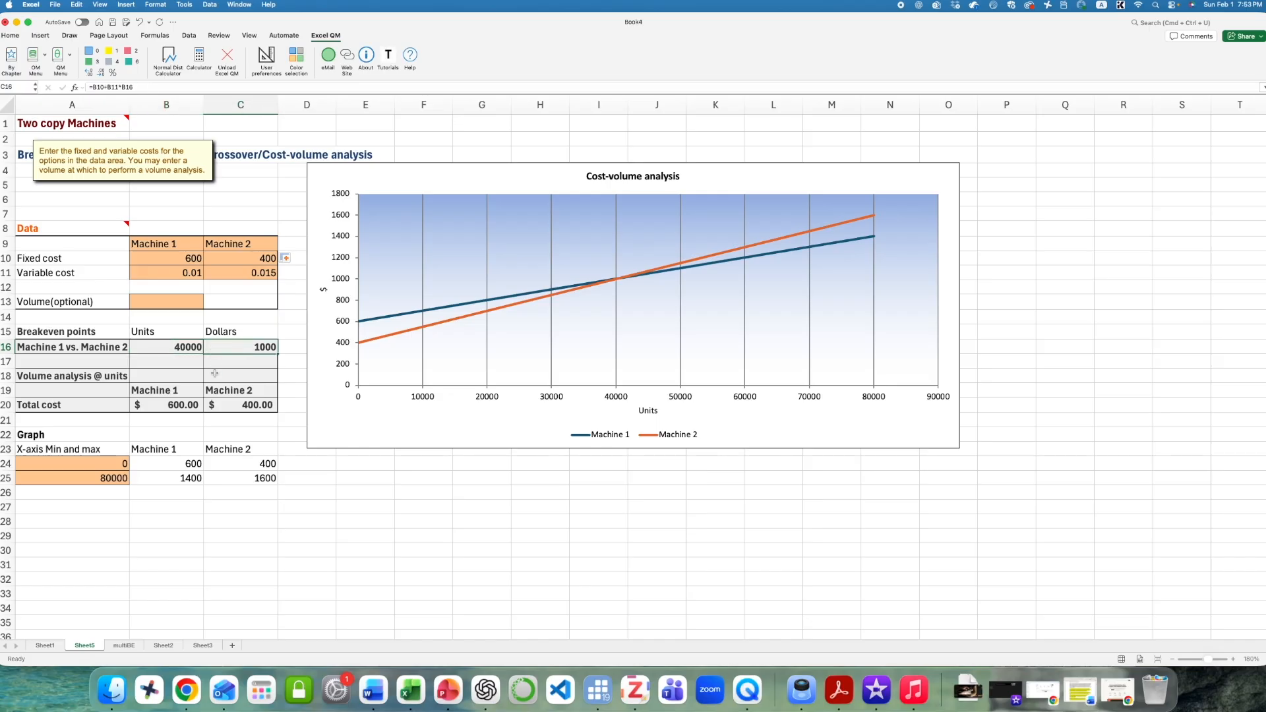
Set the optional volume to 30000 units and compare the total costs of the two machines.
{"action": "left_click", "coordinate": [167, 305]}
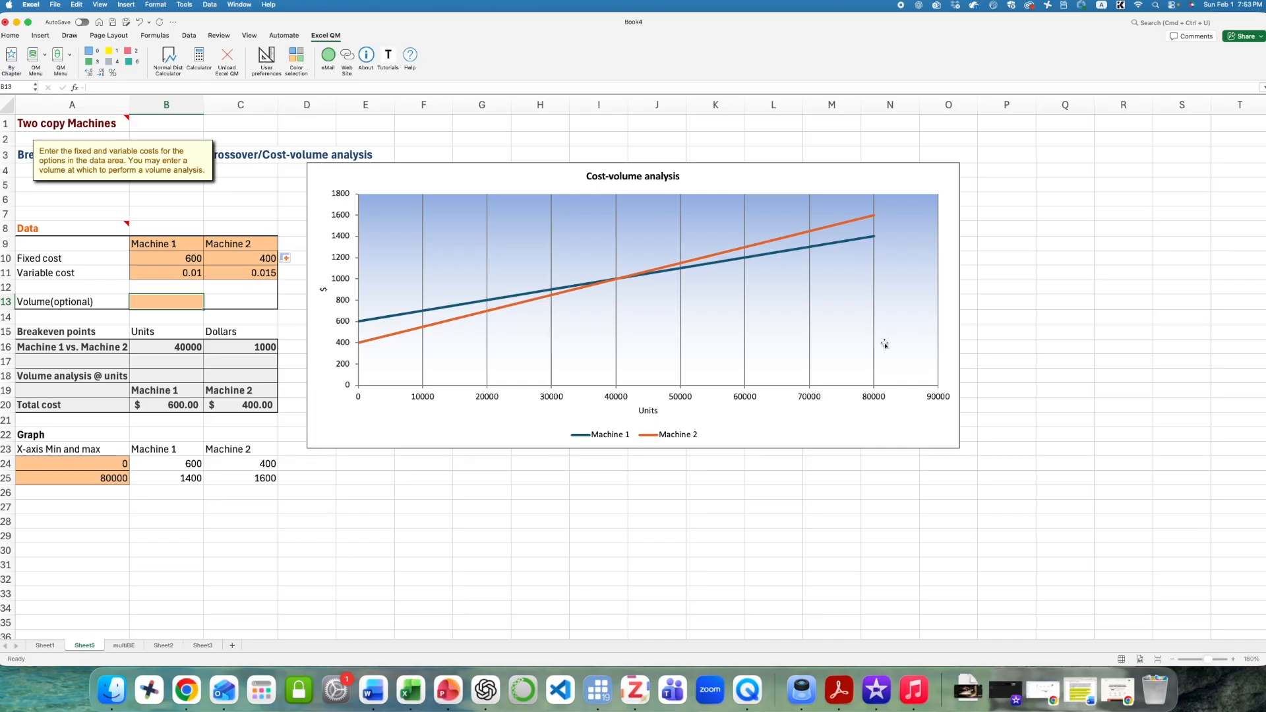
{"action": "type", "text": "30000"}
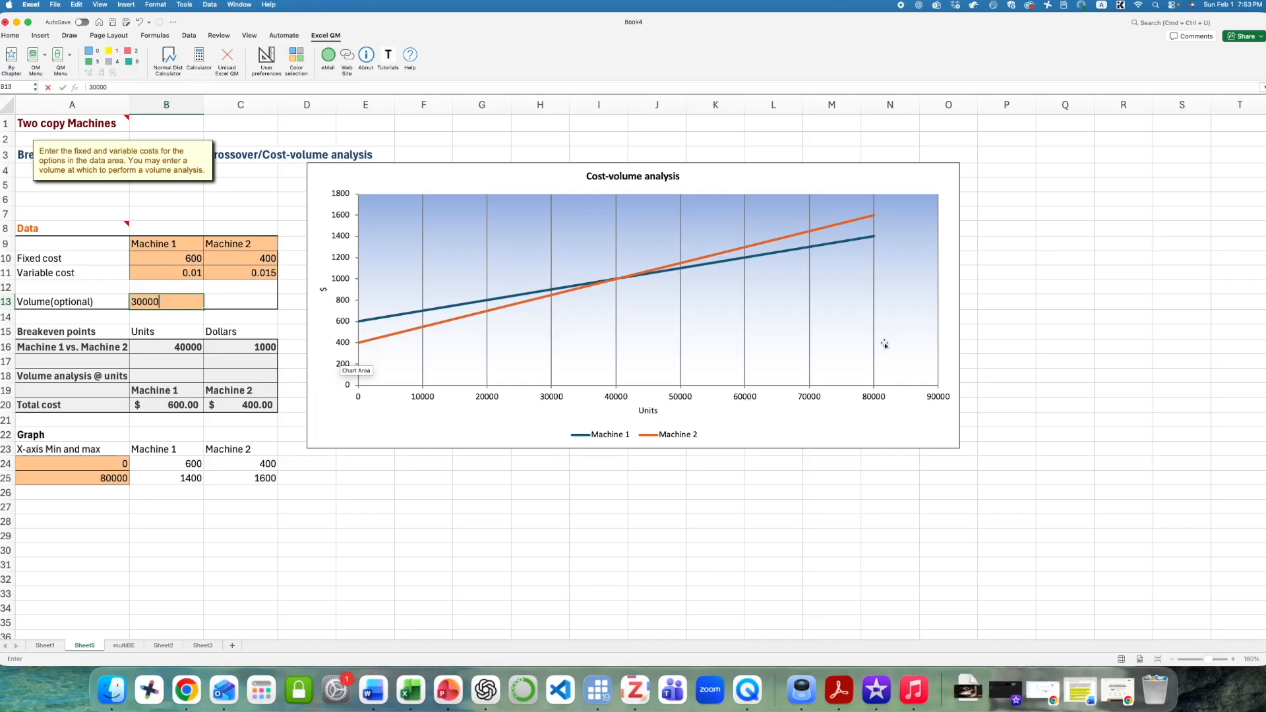
{"action": "key", "text": "Return"}
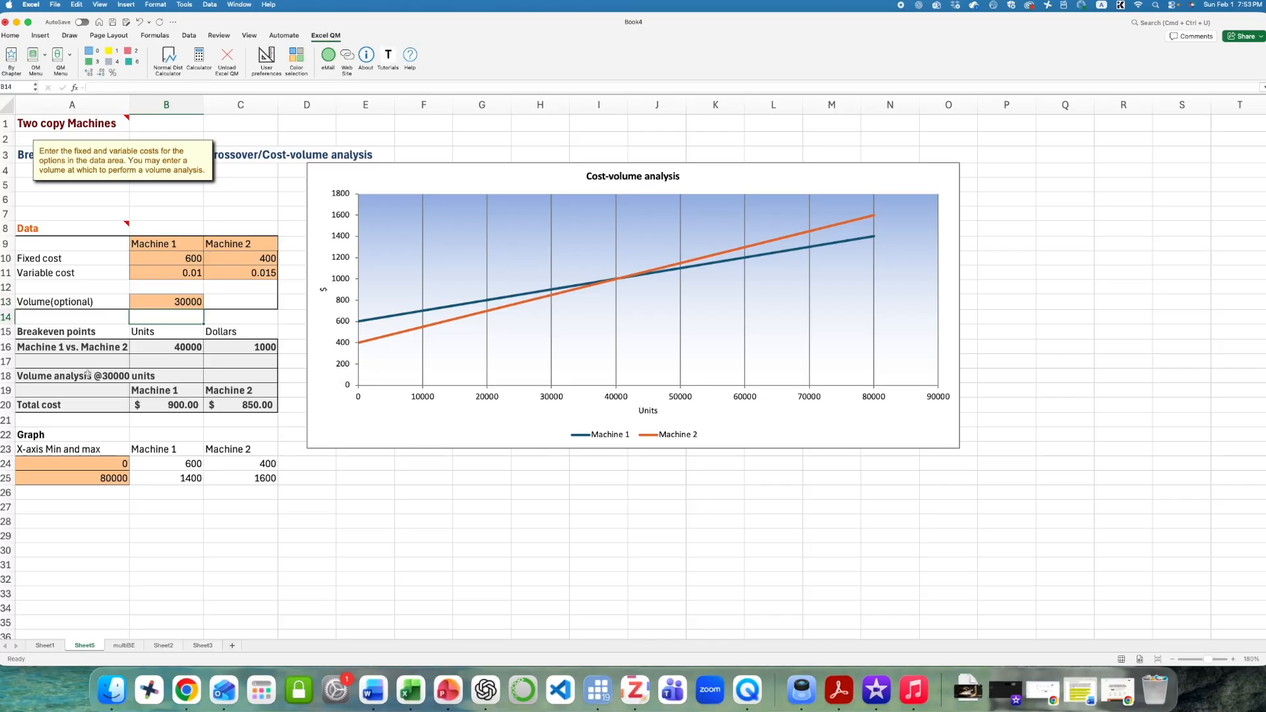
{"action": "left_click", "coordinate": [158, 404]}
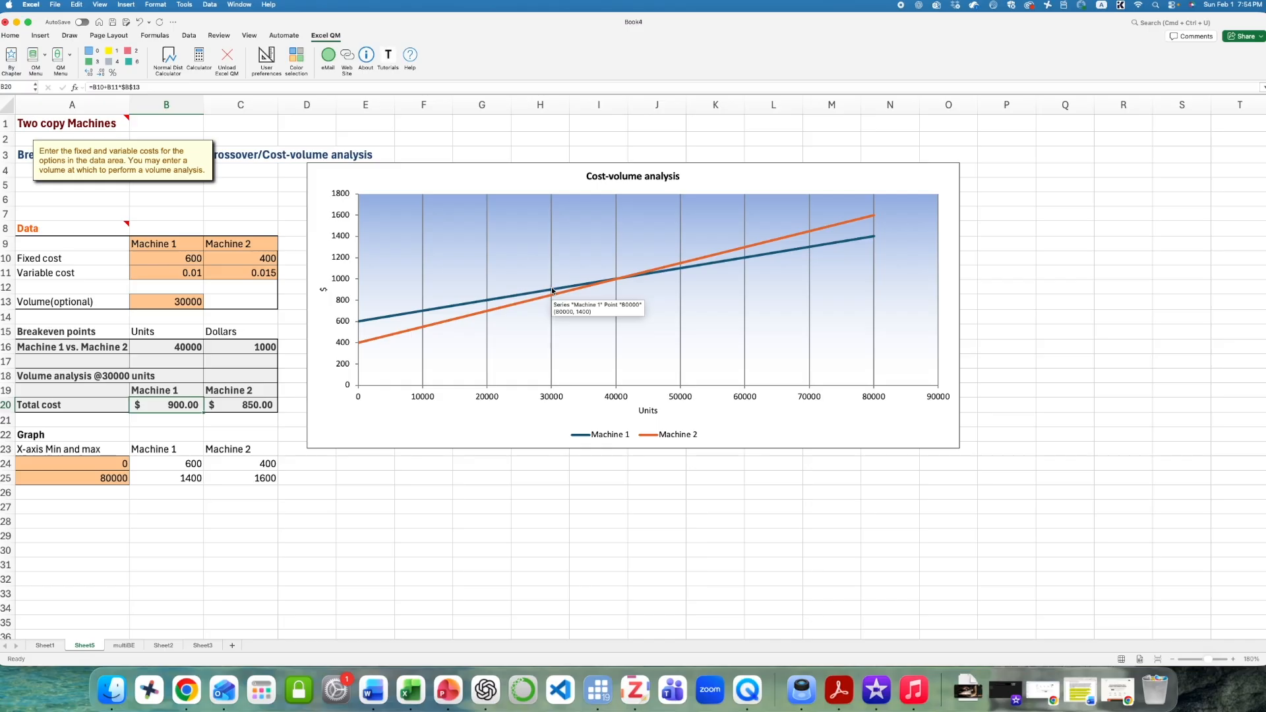
Set the optional volume to 50000 units and compare the machines' total costs in the table and on the chart.
{"action": "key", "text": "Up"}
{"action": "key", "text": "Up"}
{"action": "key", "text": "Up"}
{"action": "key", "text": "Up"}
{"action": "key", "text": "Up"}
{"action": "key", "text": "Up"}
{"action": "key", "text": "Up"}
{"action": "type", "text": "50000"}
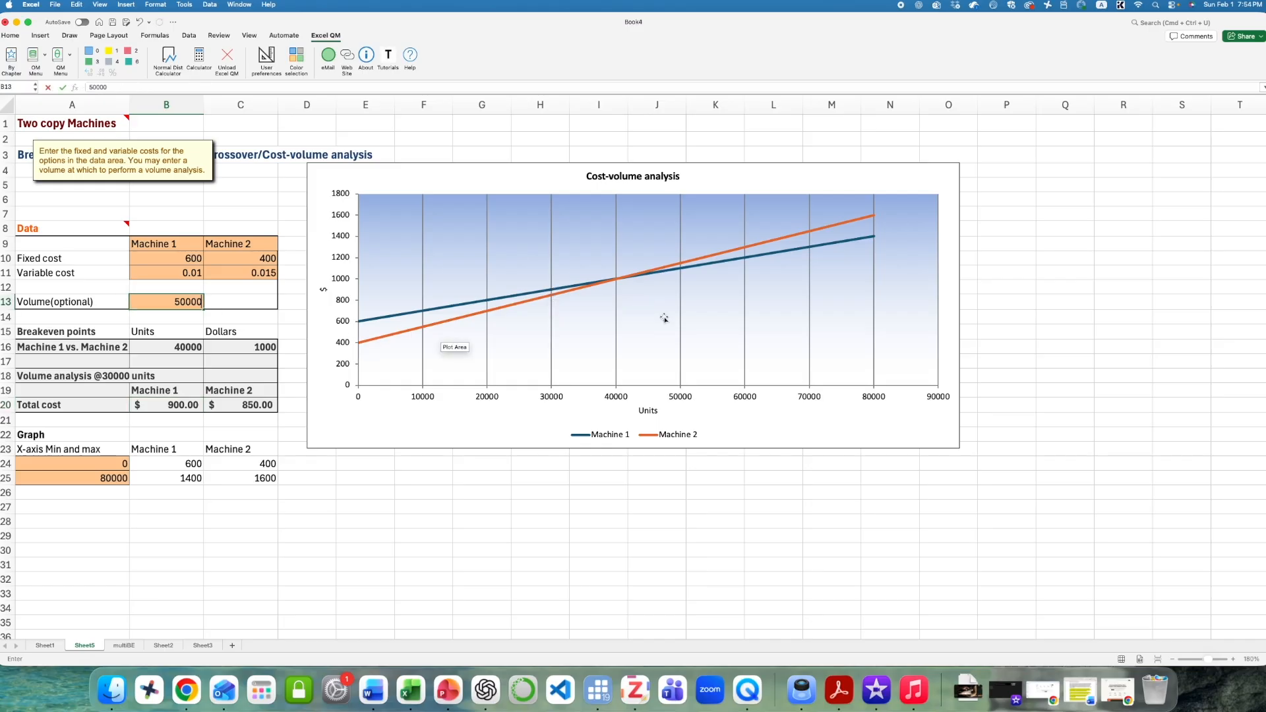
{"action": "key", "text": "Return"}
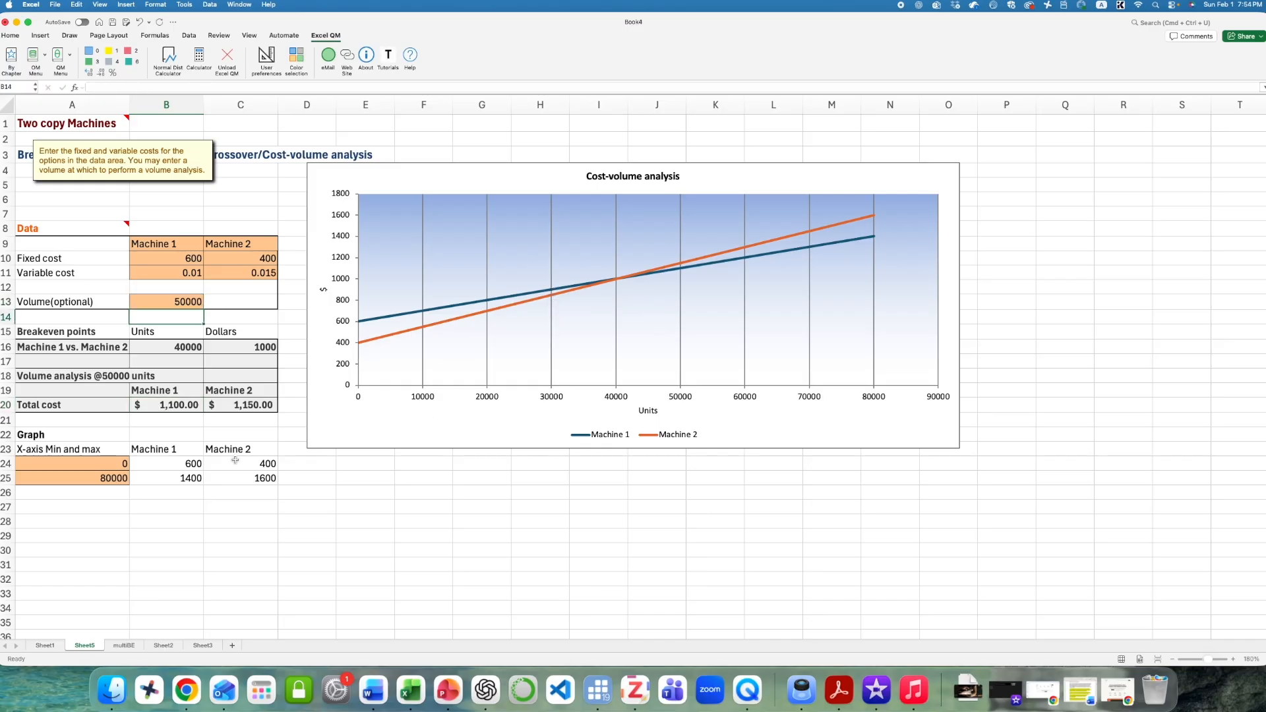
{"action": "left_click", "coordinate": [165, 409]}
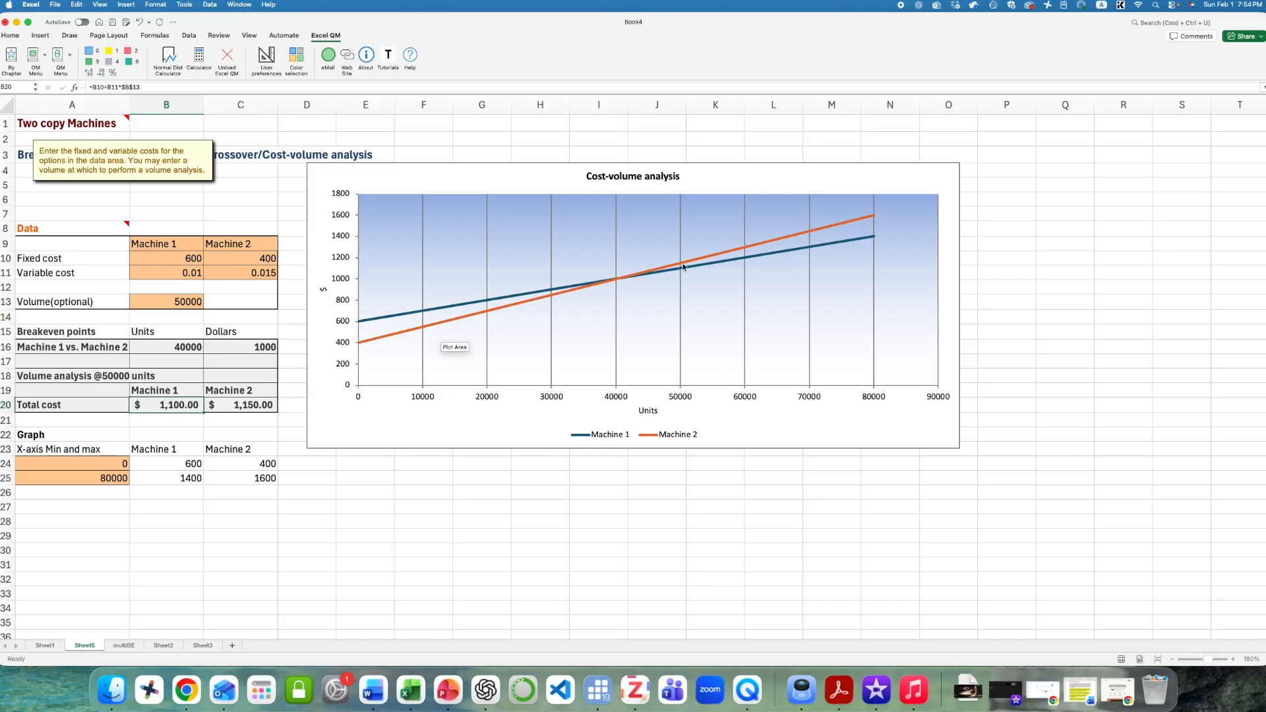
{"action": "mouse_move", "coordinate": [681, 266]}
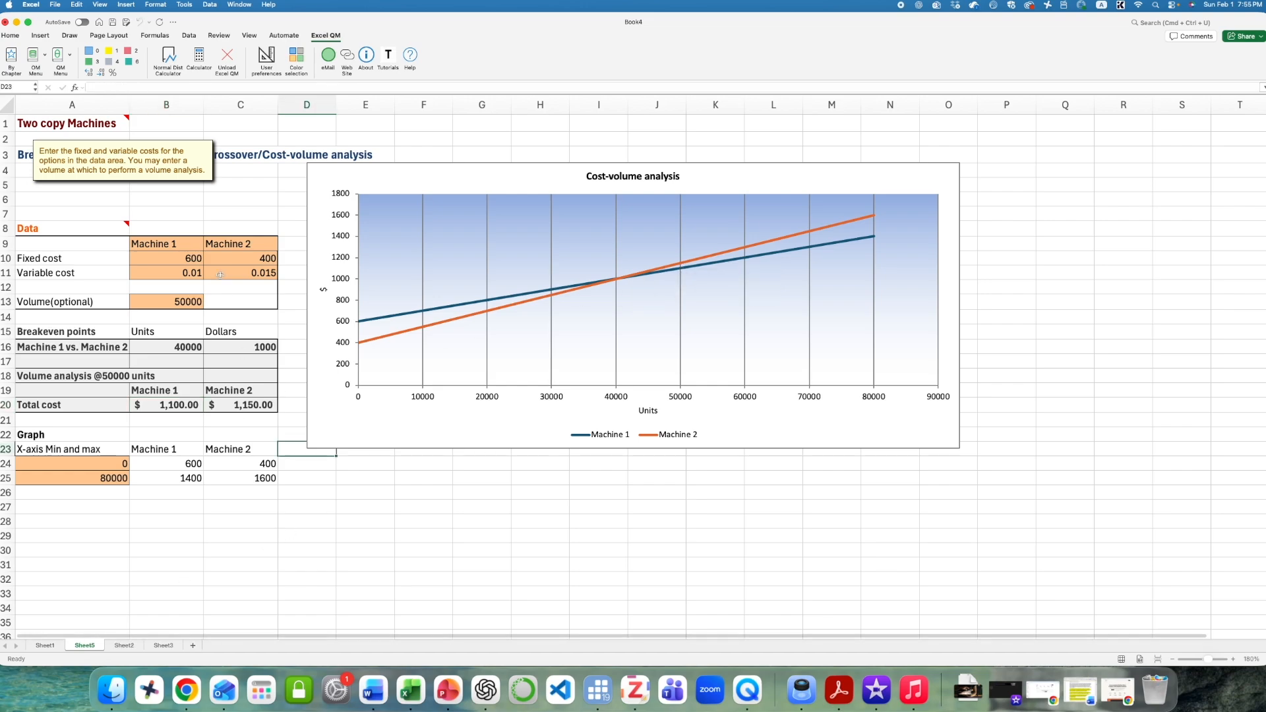
Create a Crossover/Cost-Volume breakeven sheet titled "Multi copy machines" with two variable cost types, three options, volume analysis and graph.
{"action": "left_click", "coordinate": [33, 54]}
{"action": "mouse_move", "coordinate": [99, 105]}
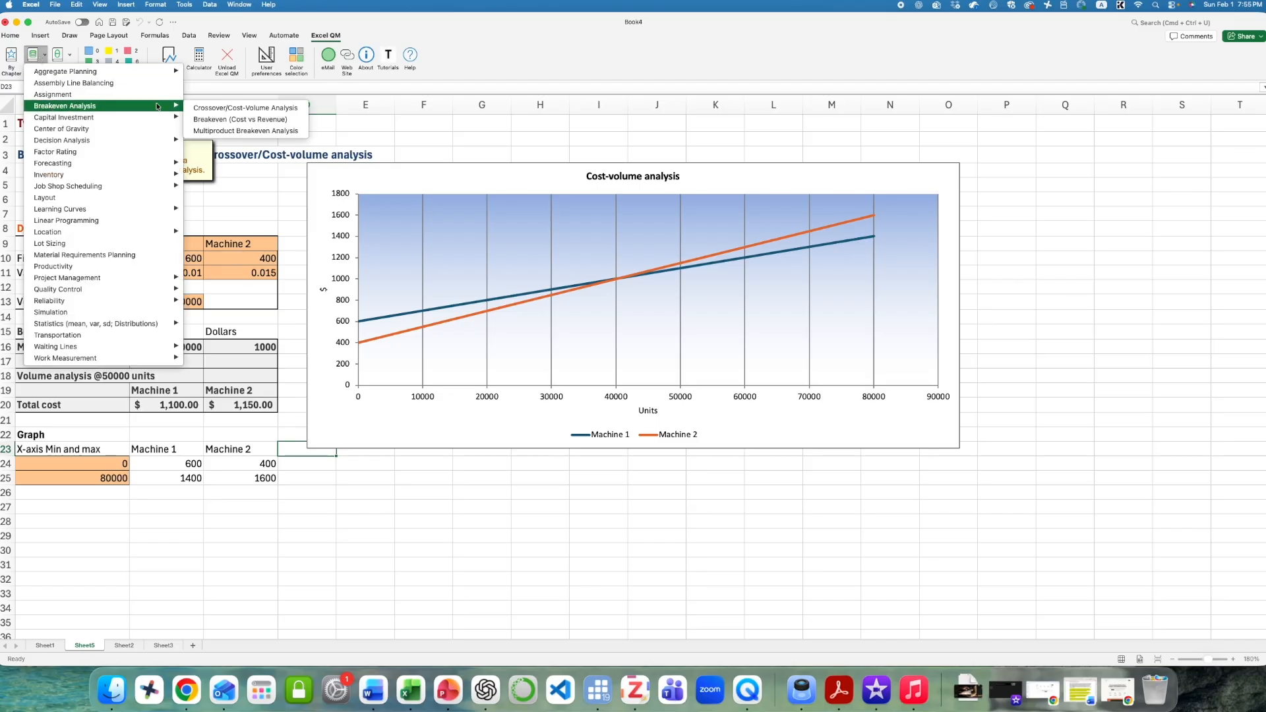
{"action": "left_click", "coordinate": [203, 108]}
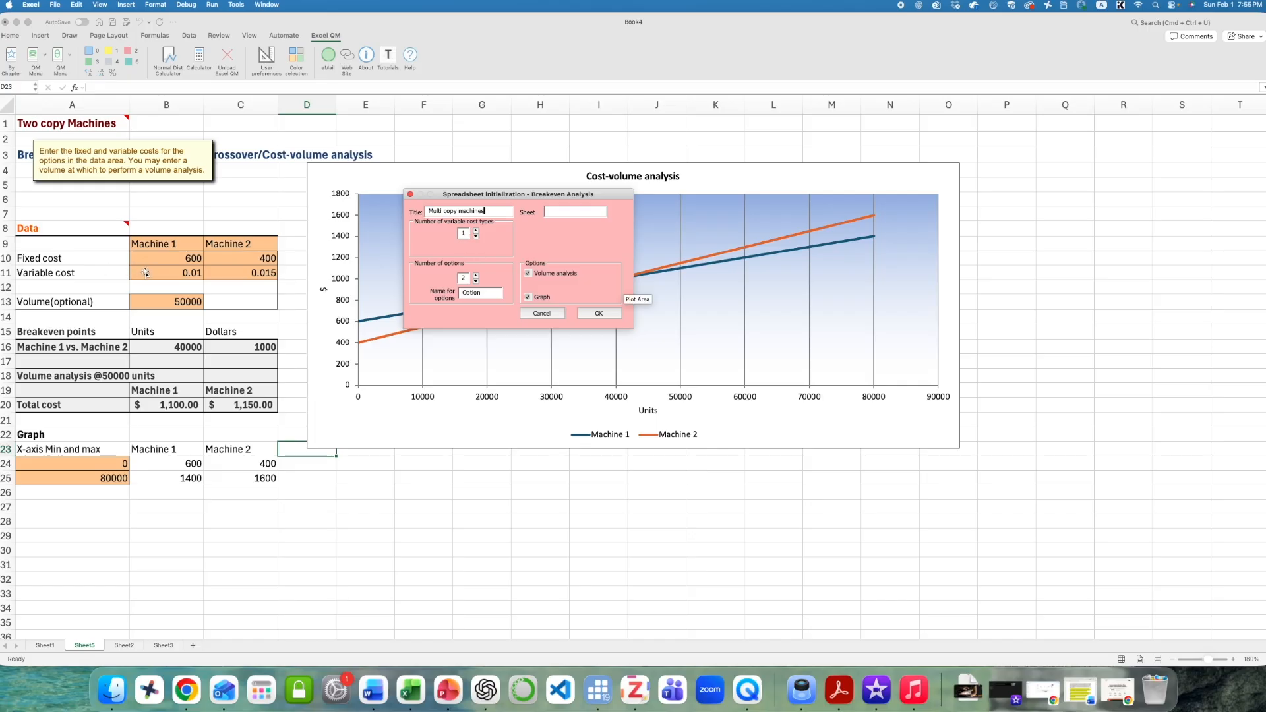
{"action": "left_click", "coordinate": [475, 230]}
{"action": "left_click", "coordinate": [599, 314]}
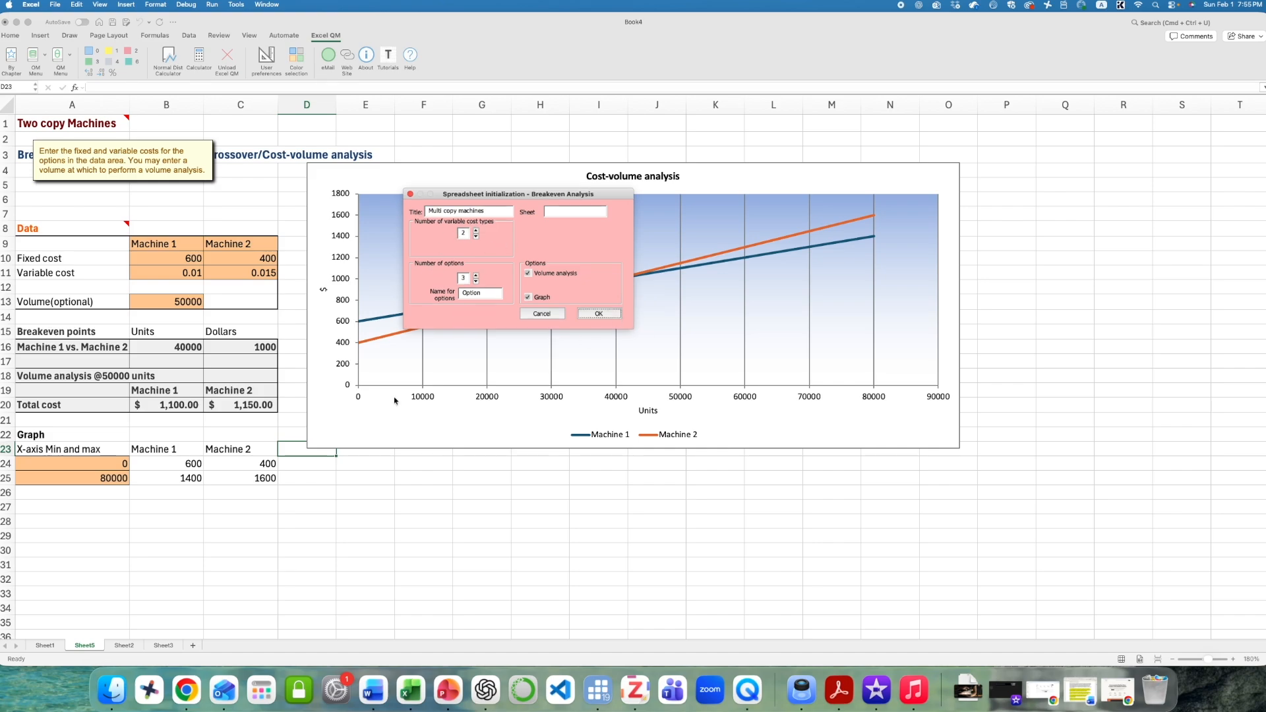
{"action": "left_click", "coordinate": [607, 277]}
Narrow the cost-volume chart on the three-option sheet so that its right edge ends at about column O.
{"action": "left_click_drag", "start_coordinate": [1247, 212], "coordinate": [536, 225]}
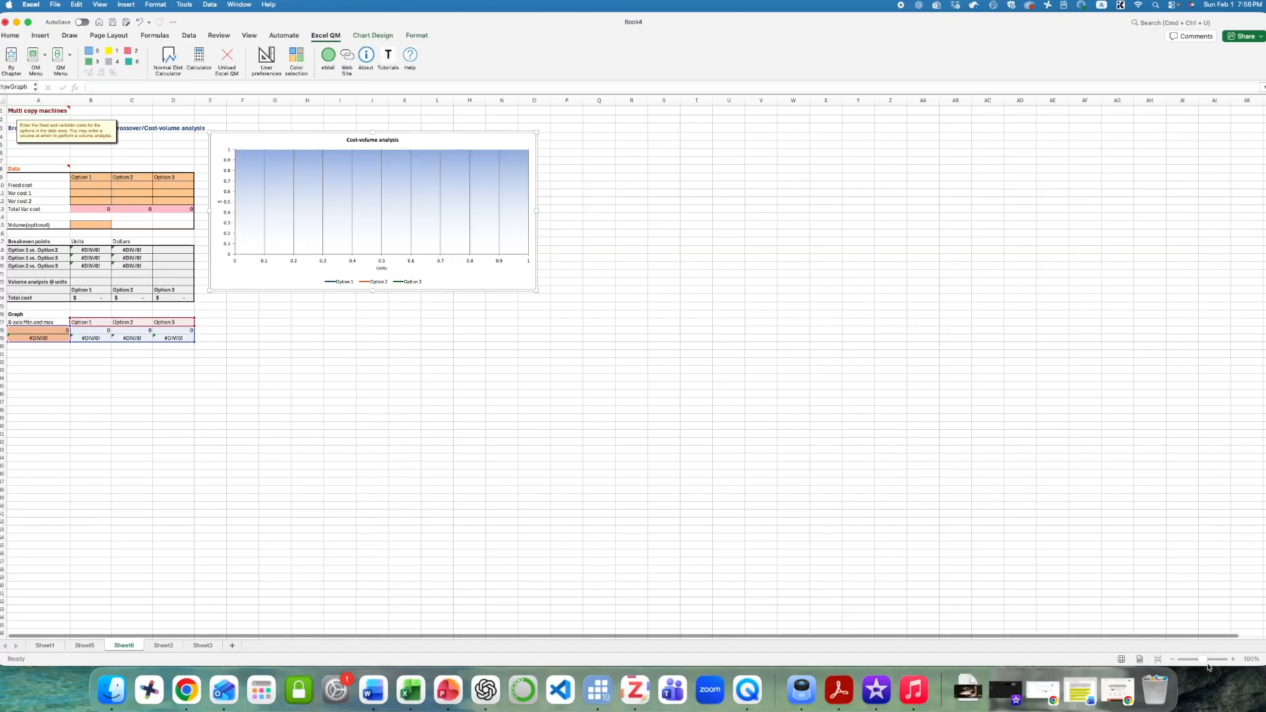
{"action": "left_click", "coordinate": [1232, 659]}
{"action": "left_click", "coordinate": [1232, 659]}
{"action": "left_click", "coordinate": [1232, 659]}
{"action": "left_click", "coordinate": [1232, 660]}
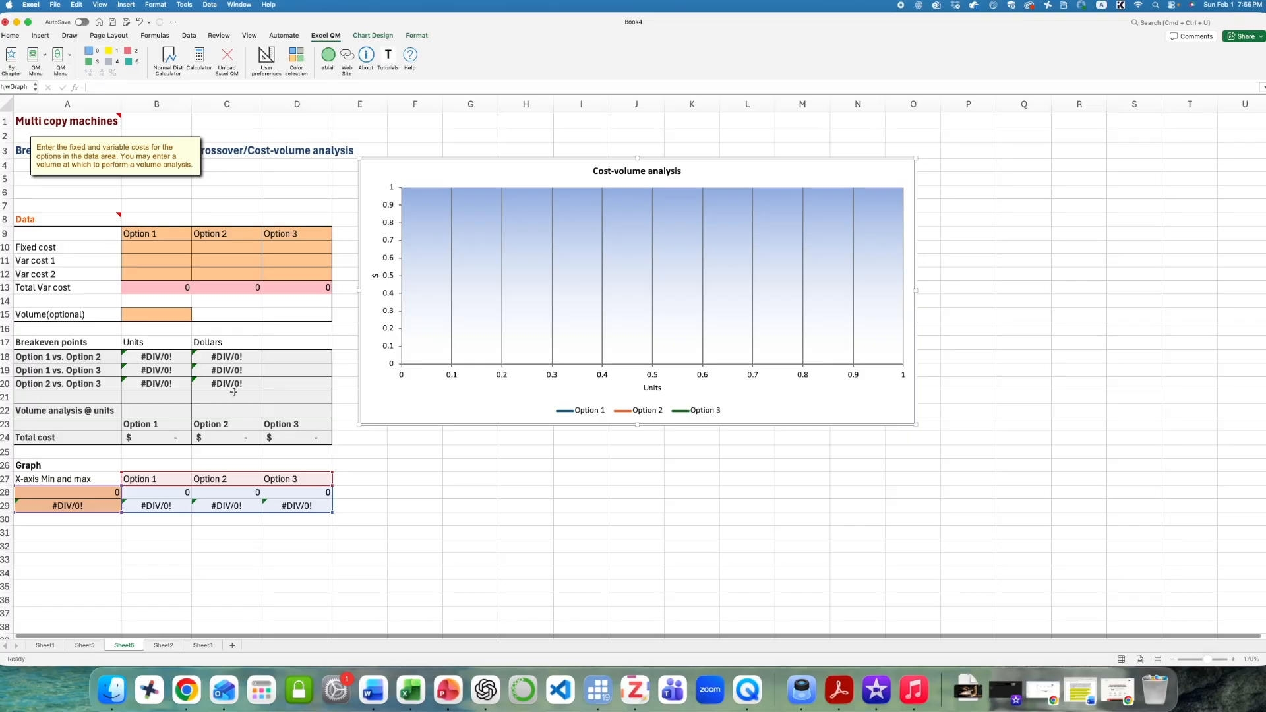
Name the three options Machine 1, Machine 2 and Machine 3 in the data table's header row.
{"action": "left_click", "coordinate": [142, 232]}
{"action": "type", "text": "Machine 1"}
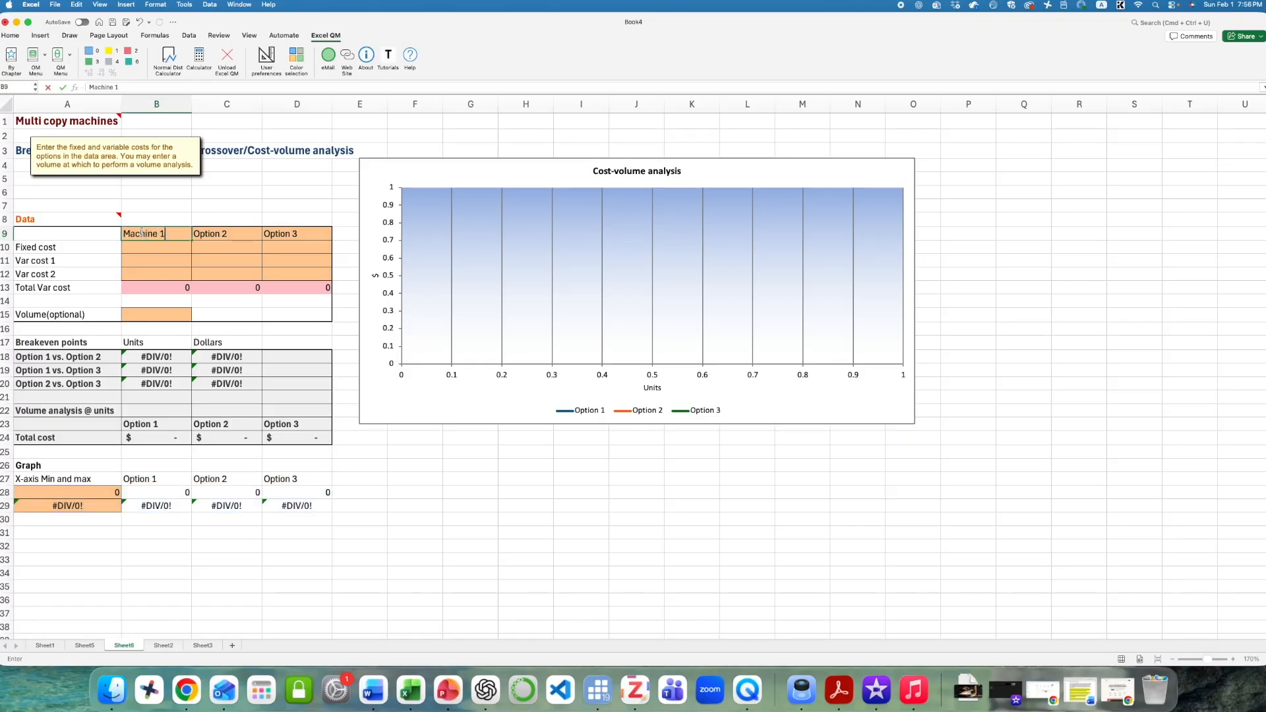
{"action": "key", "text": "Return"}
{"action": "left_click", "coordinate": [147, 233]}
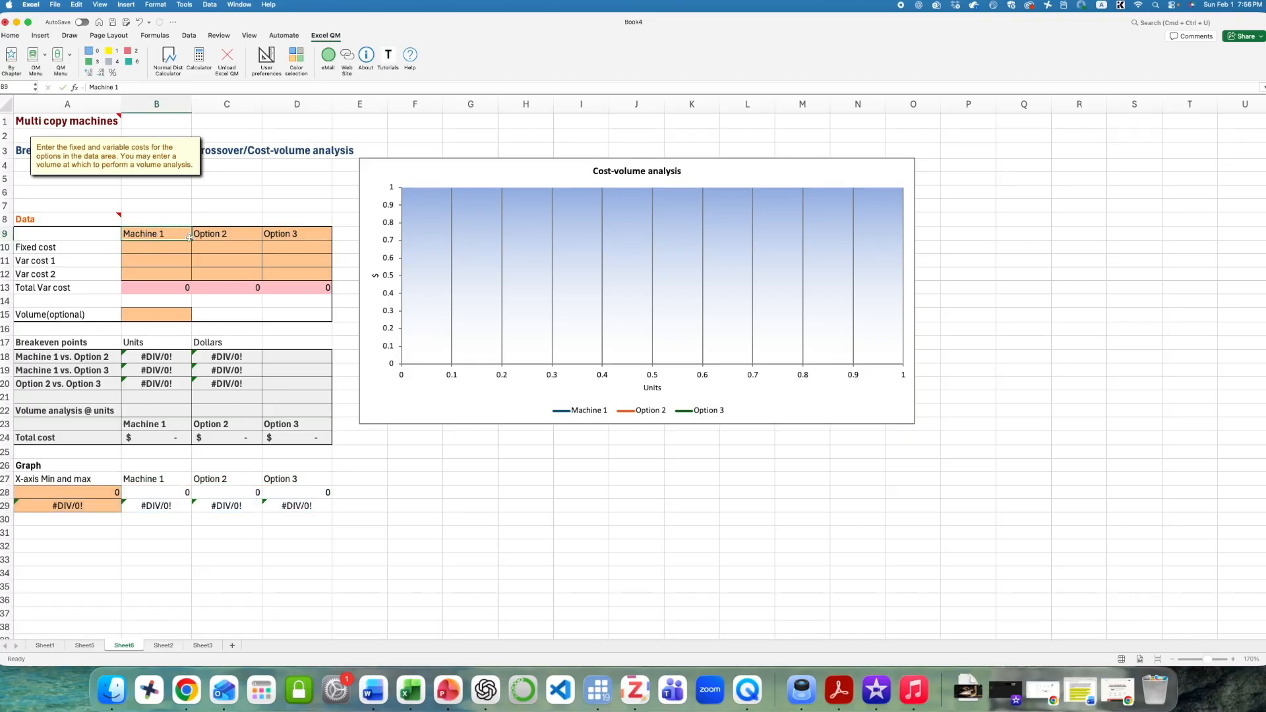
{"action": "left_click_drag", "start_coordinate": [192, 240], "coordinate": [298, 239]}
Enter fixed costs of 400 for Machine 1, 700 for Machine 2 and 1000 for Machine 3.
{"action": "left_click_drag", "start_coordinate": [142, 246], "coordinate": [298, 273]}
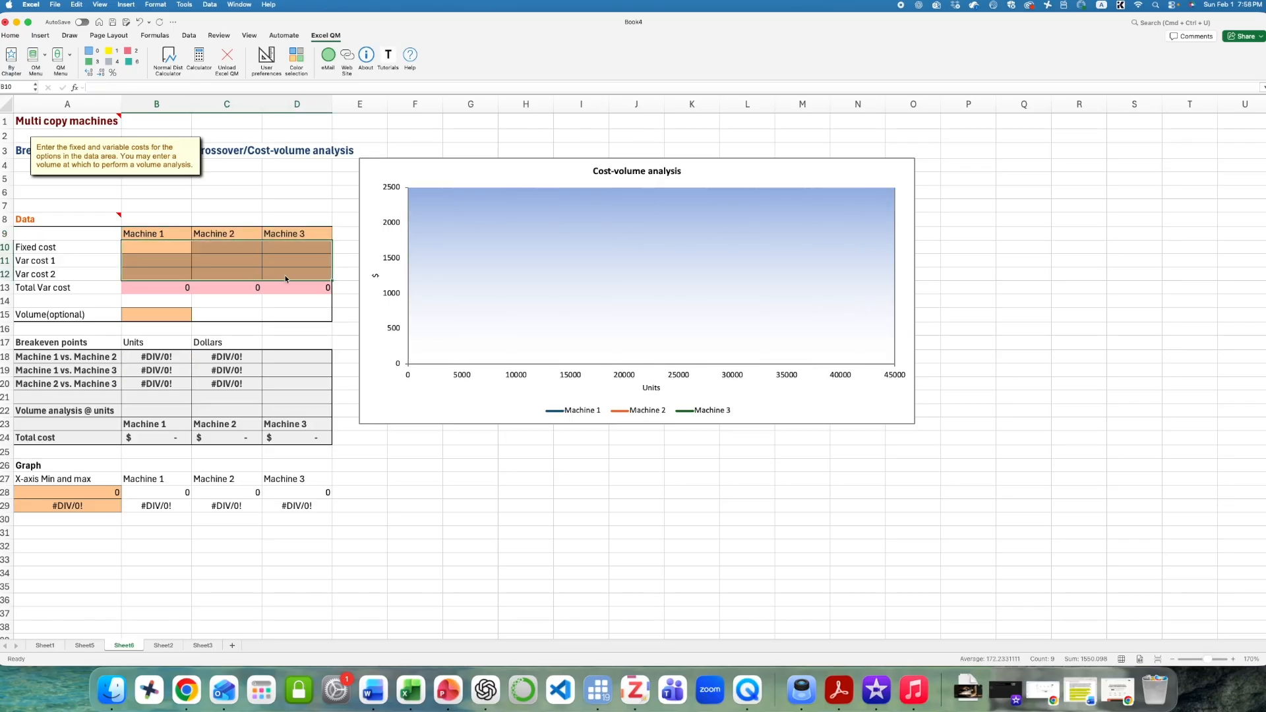
{"action": "left_click", "coordinate": [157, 257]}
{"action": "left_click", "coordinate": [152, 250]}
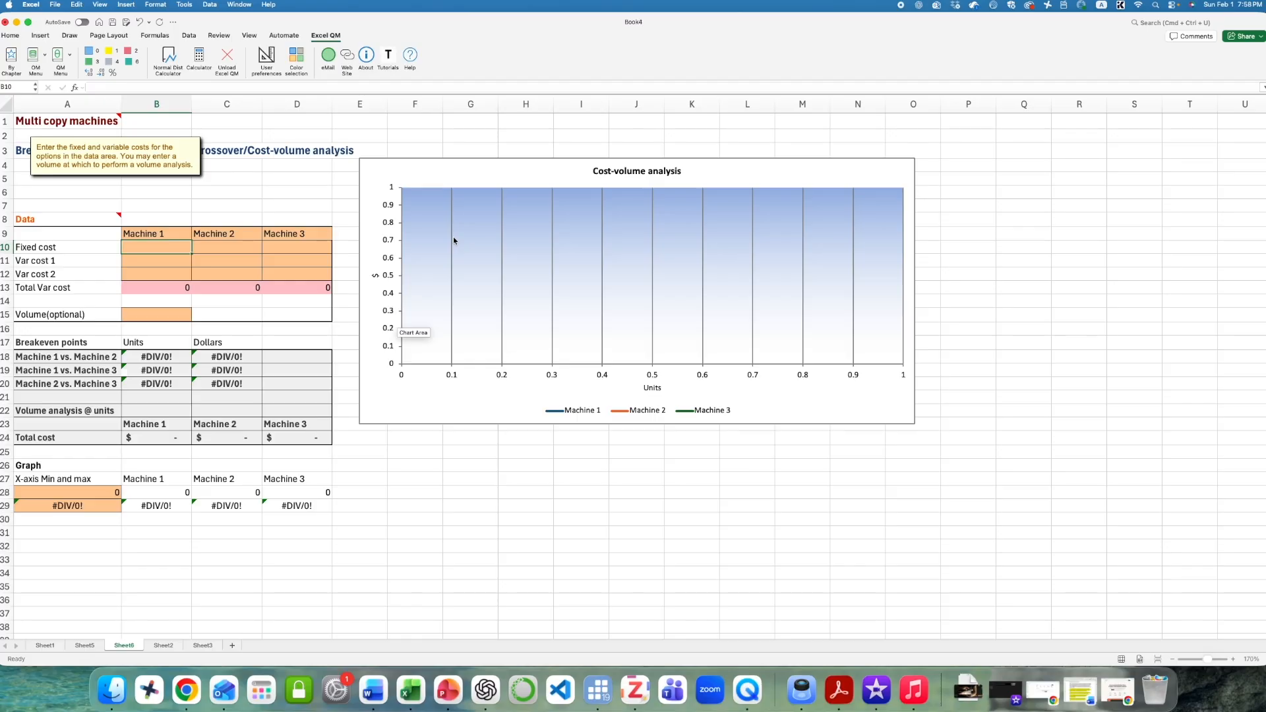
{"action": "type", "text": "400"}
{"action": "key", "text": "Tab"}
{"action": "type", "text": "700"}
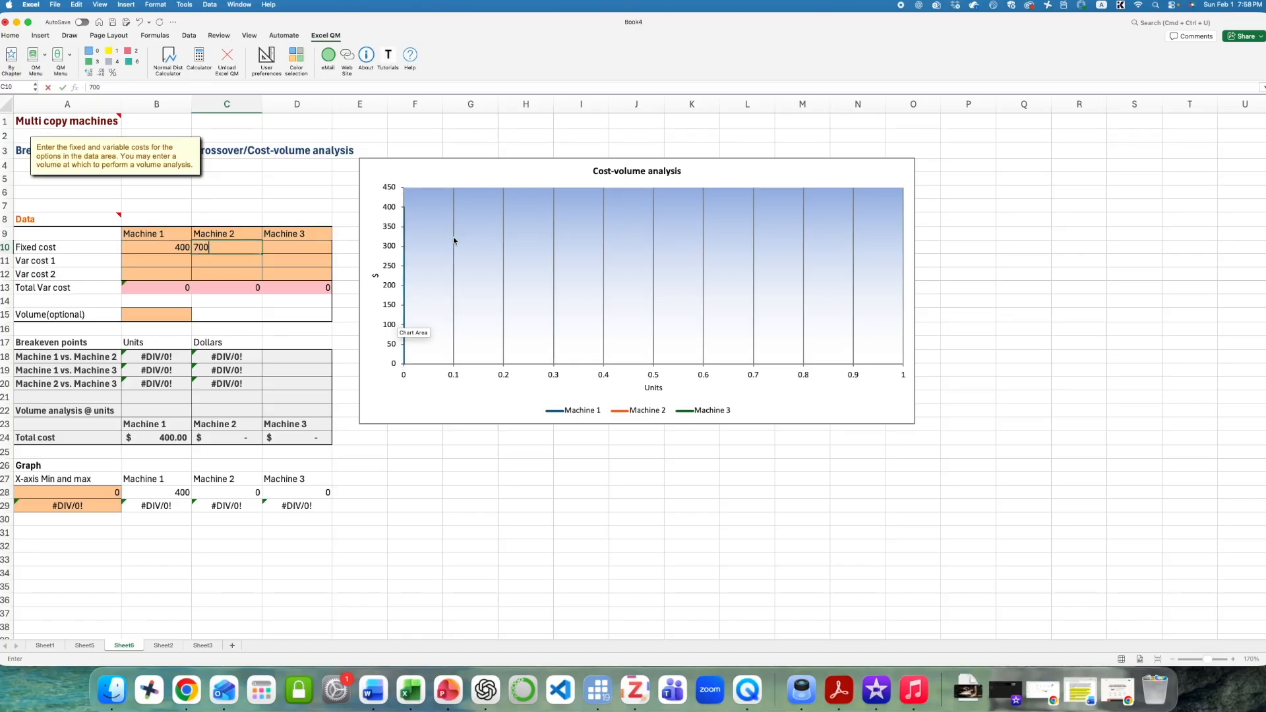
{"action": "key", "text": "Tab"}
{"action": "type", "text": "1000"}
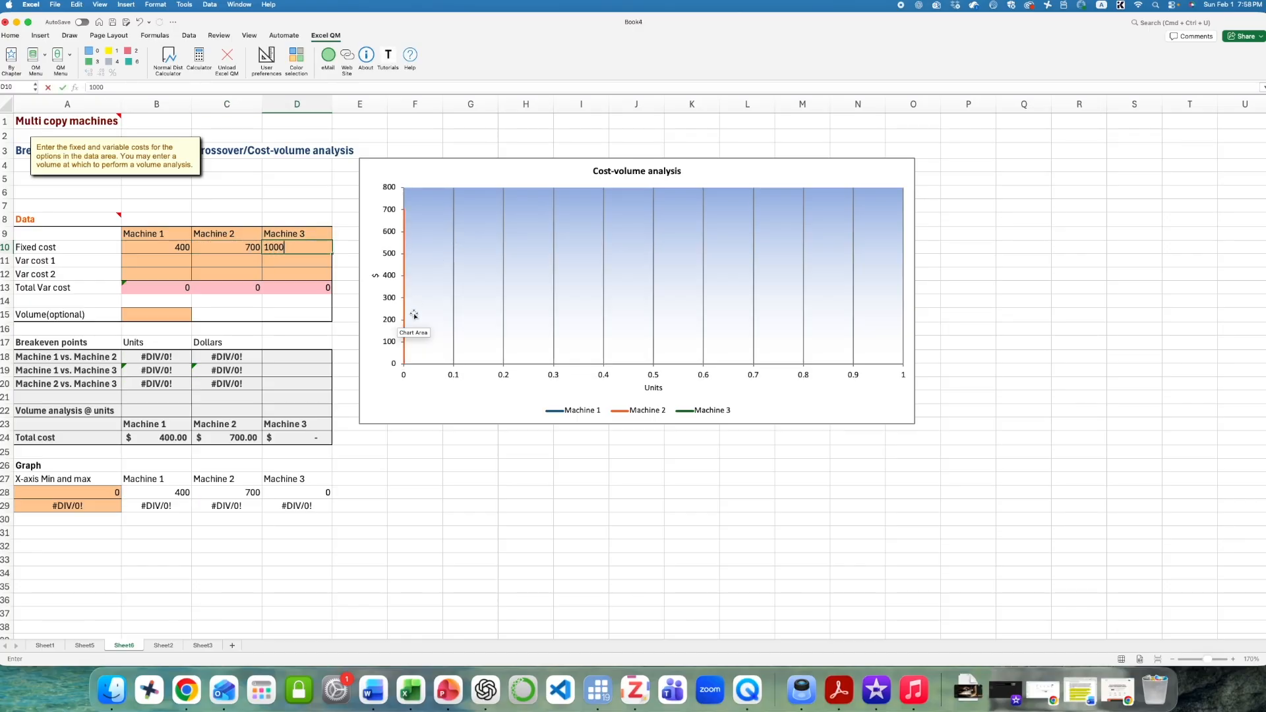
Enter the first variable cost as 0.02 for Machine 1, 0.01 for Machine 2 and 0.005 for Machine 3.
{"action": "left_click", "coordinate": [146, 266]}
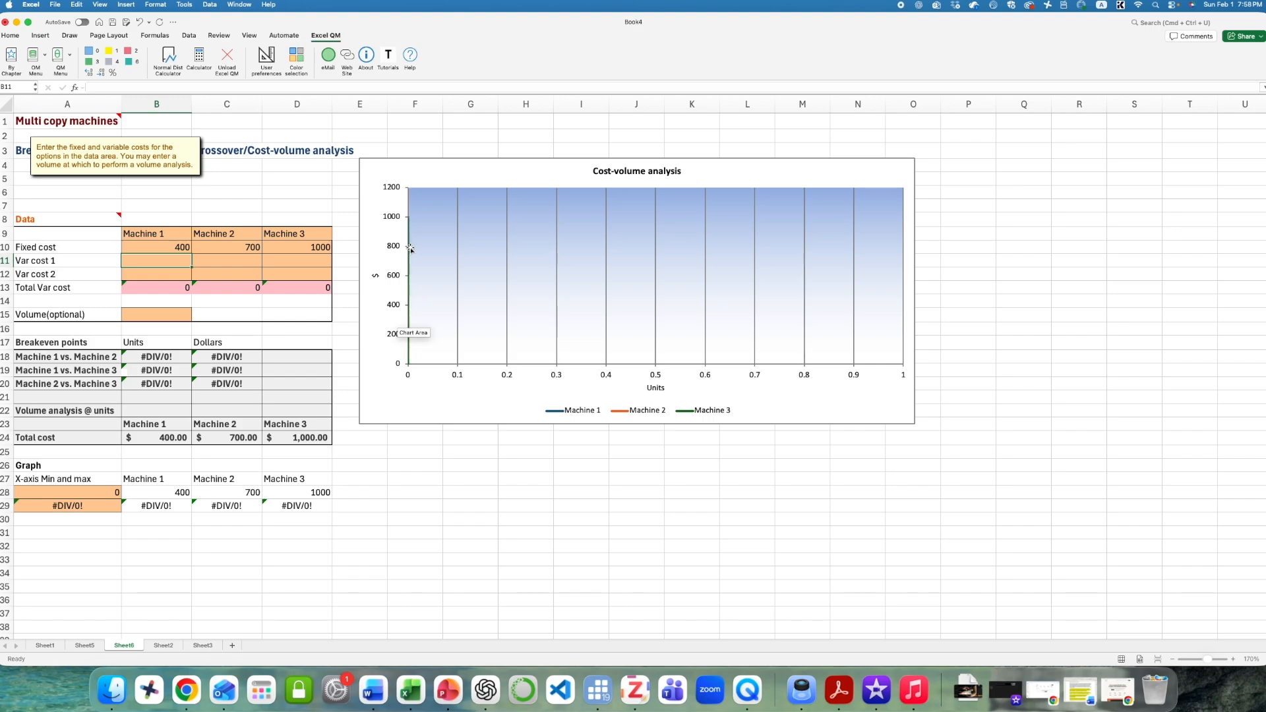
{"action": "type", "text": "0.01"}
{"action": "key", "text": "Right"}
{"action": "key", "text": "Left"}
{"action": "type", "text": "0.02"}
{"action": "key", "text": "Right"}
{"action": "type", "text": "0.01"}
{"action": "key", "text": "Right"}
{"action": "type", "text": "0.0"}
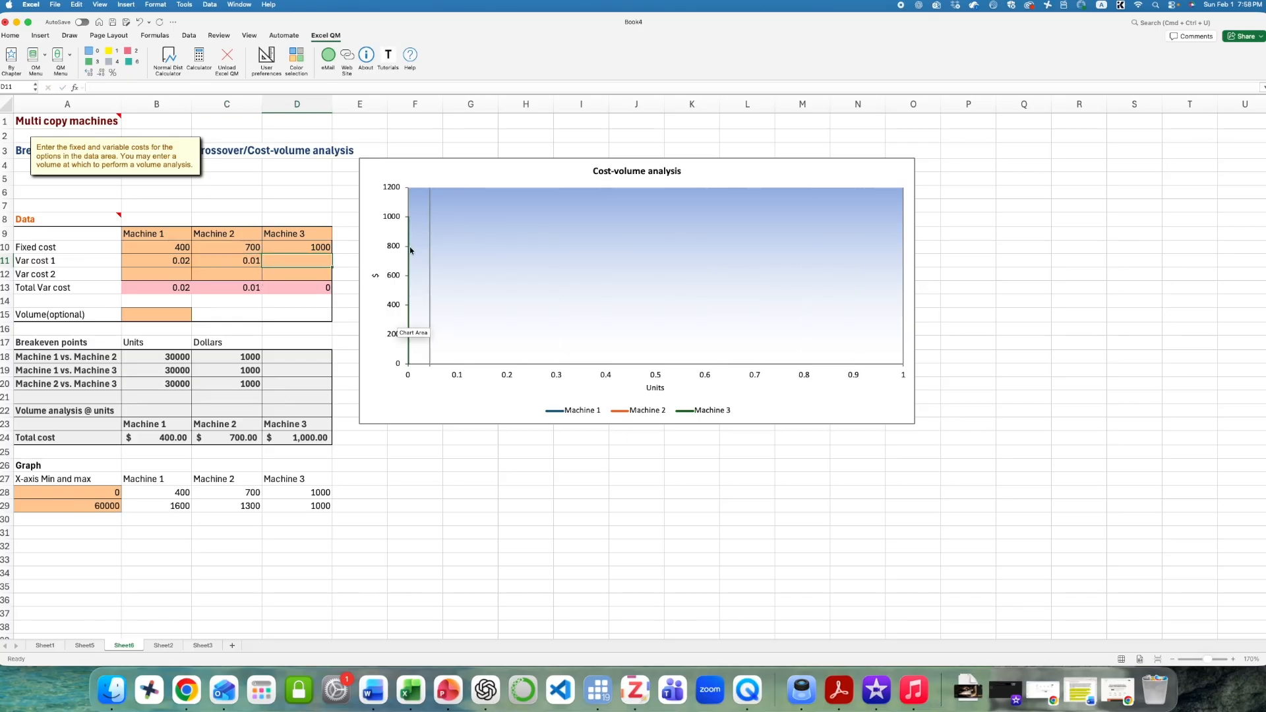
{"action": "type", "text": "05"}
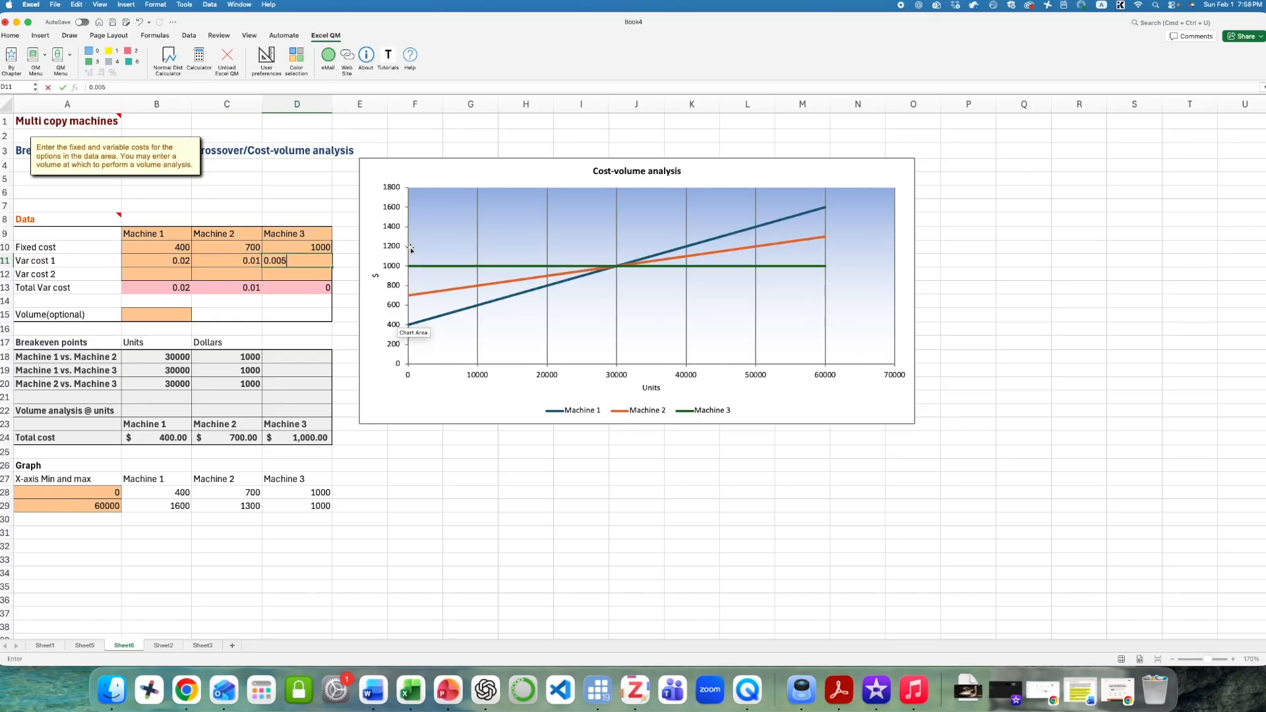
Enter the second variable cost as 0.025 for Machine 1, 0.018 for Machine 2 and 0.1 for Machine 3.
{"action": "left_click", "coordinate": [165, 269]}
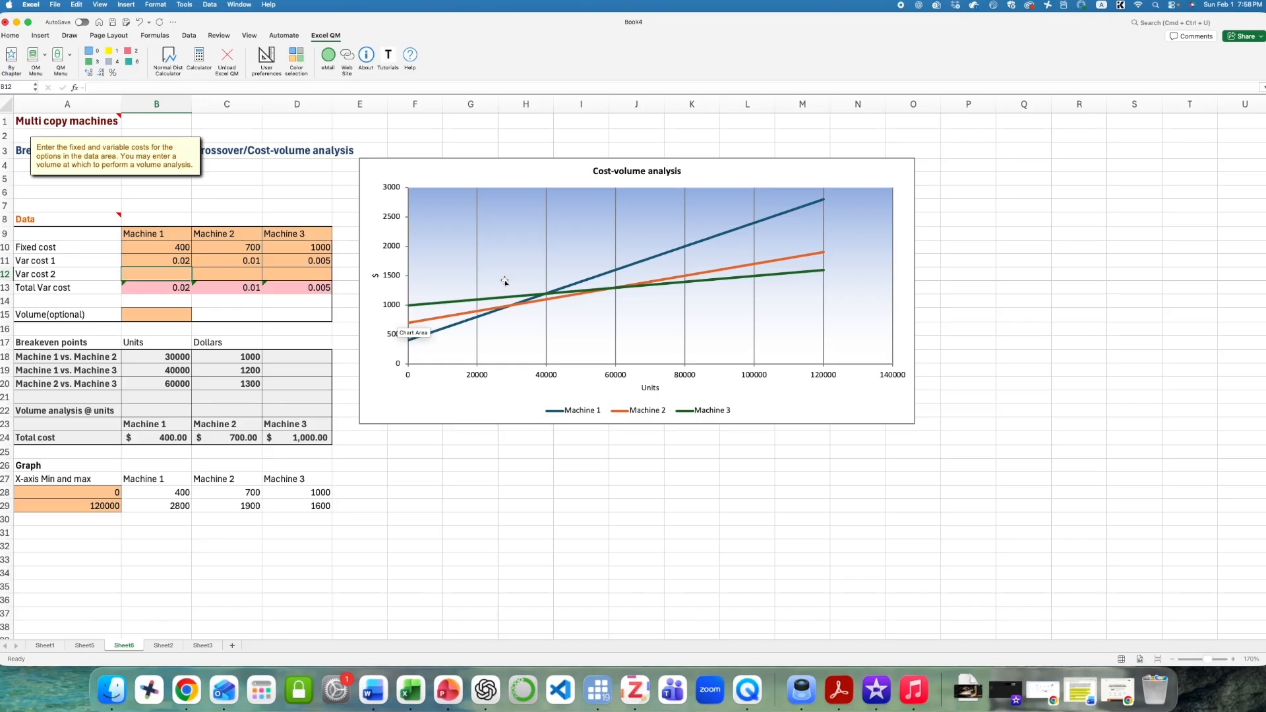
{"action": "type", "text": "0.025"}
{"action": "key", "text": "Tab"}
{"action": "type", "text": "0.0"}
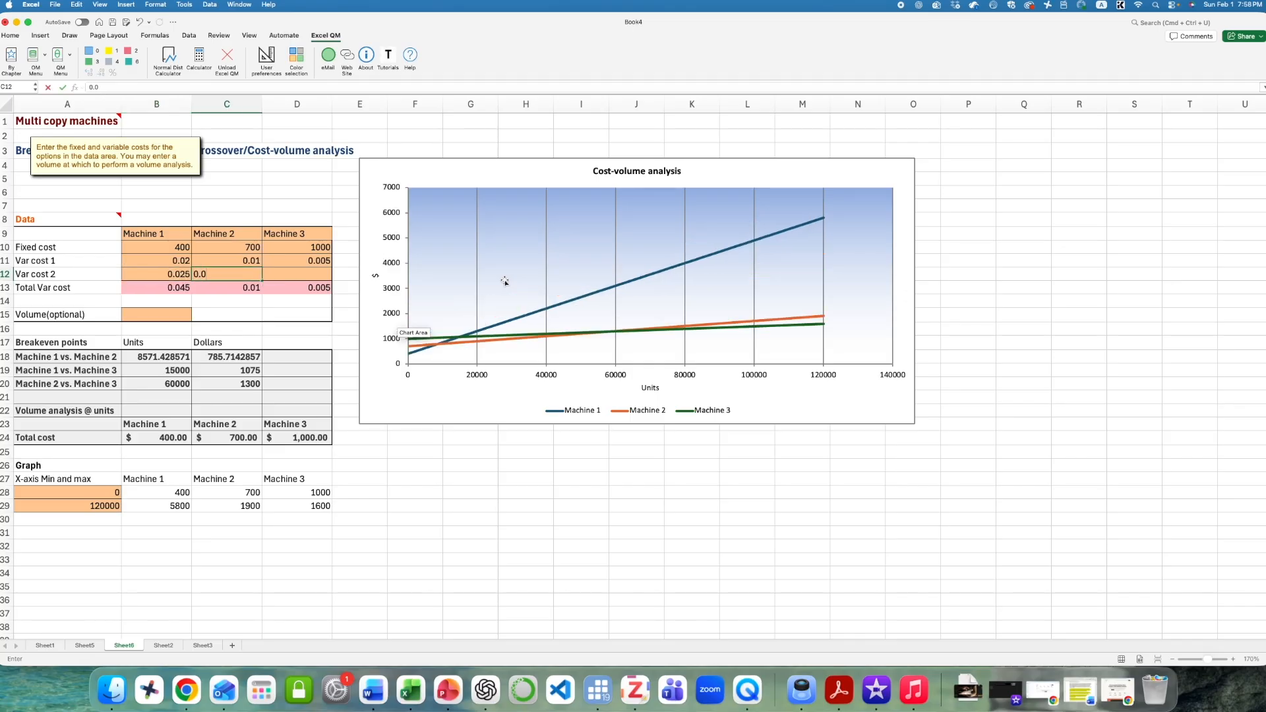
{"action": "type", "text": "18"}
{"action": "key", "text": "Tab"}
{"action": "type", "text": "0.1"}
{"action": "key", "text": "Return"}
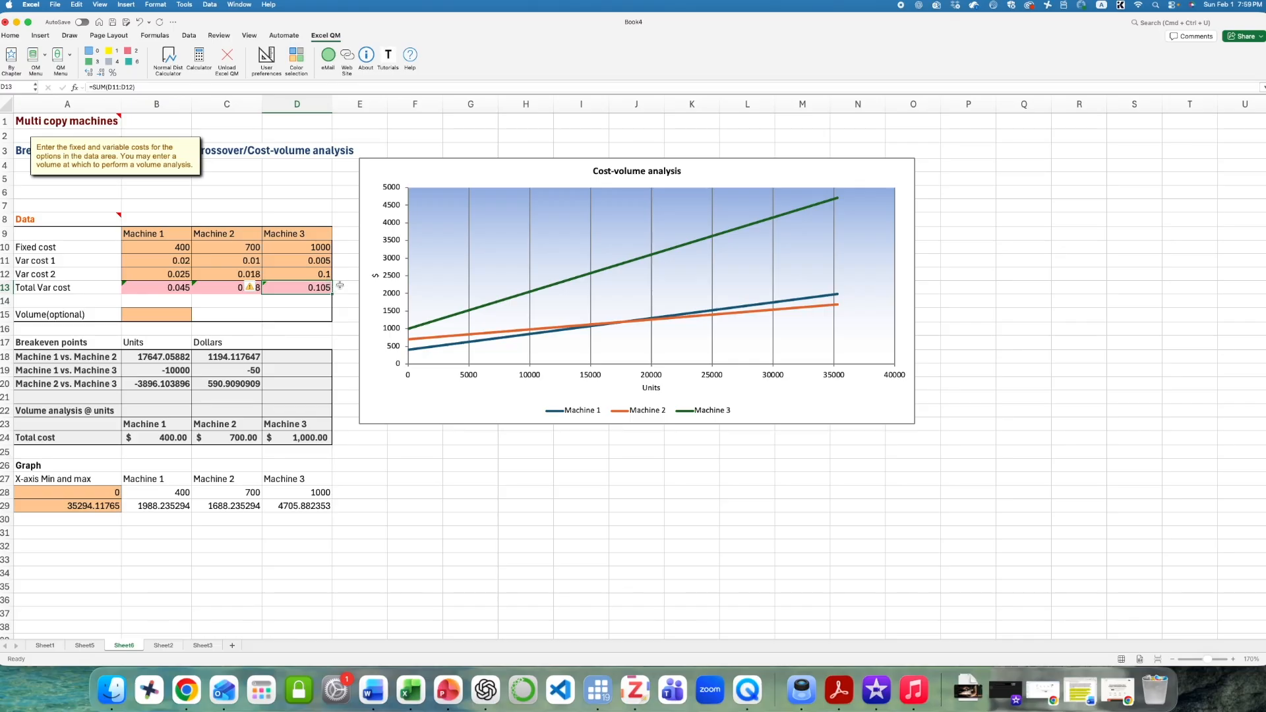
Inspect the formula behind Machine 3's total variable cost and leave it without editing.
{"action": "left_click", "coordinate": [190, 304]}
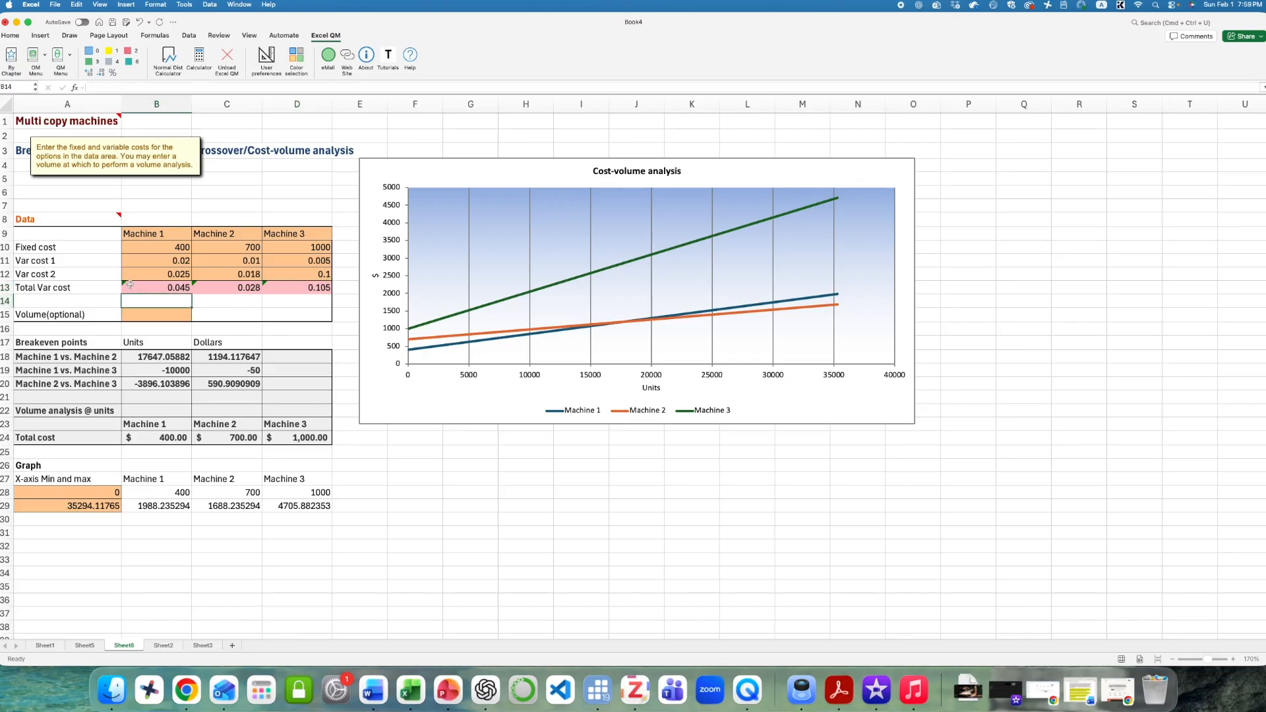
{"action": "left_click", "coordinate": [324, 287]}
{"action": "double_click", "coordinate": [323, 287]}
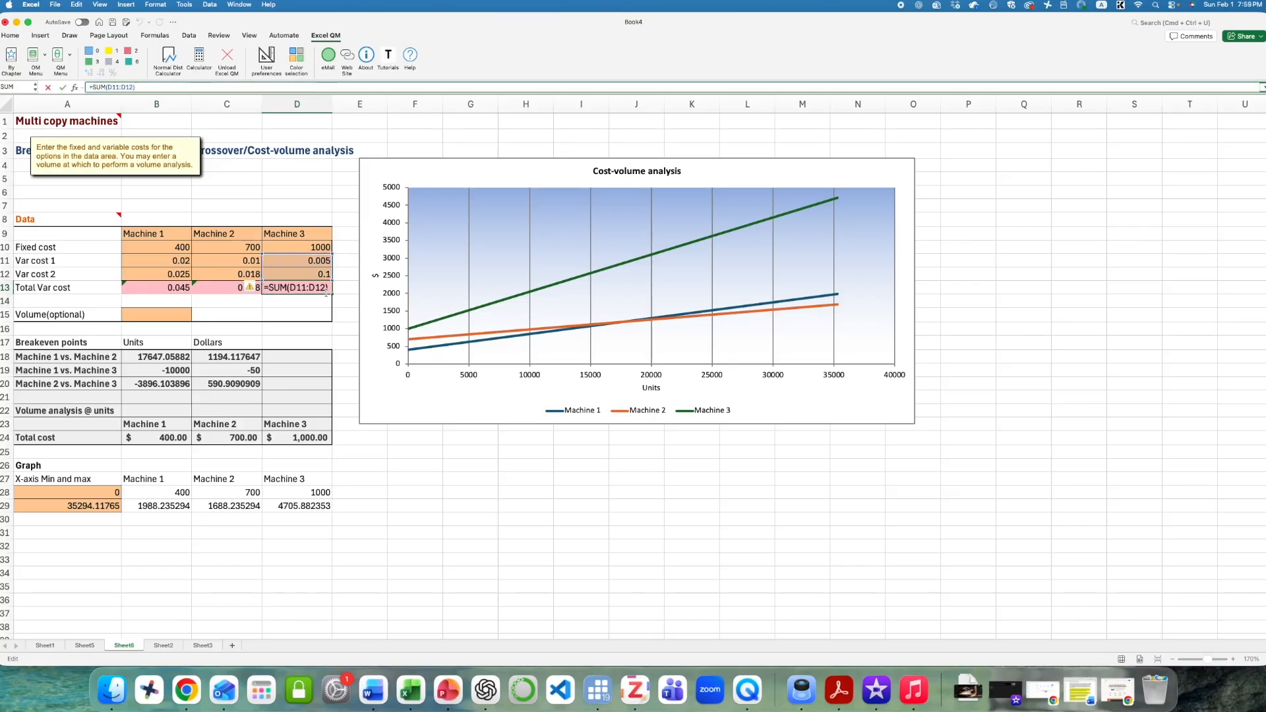
{"action": "left_click", "coordinate": [340, 330]}
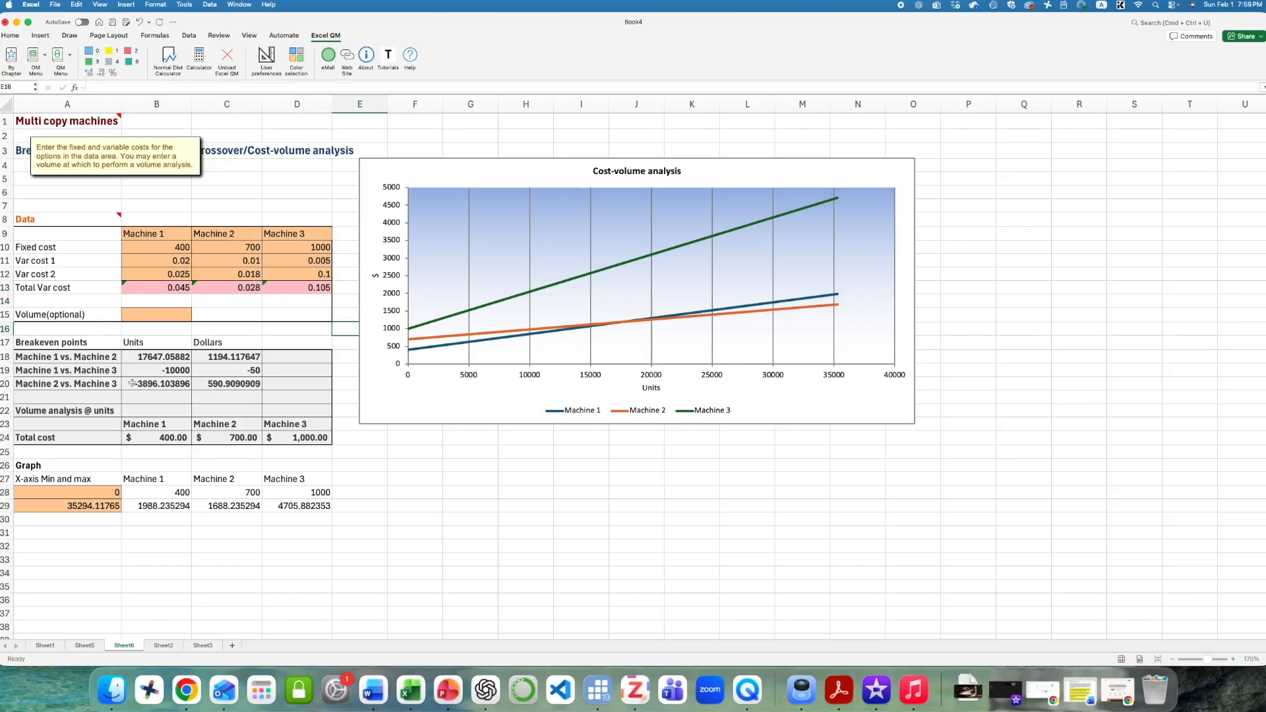
Examine the breakeven points in the table and locate the Machine 1 vs. Machine 2 crossover on the cost-volume chart.
{"action": "left_click_drag", "start_coordinate": [148, 357], "coordinate": [215, 380]}
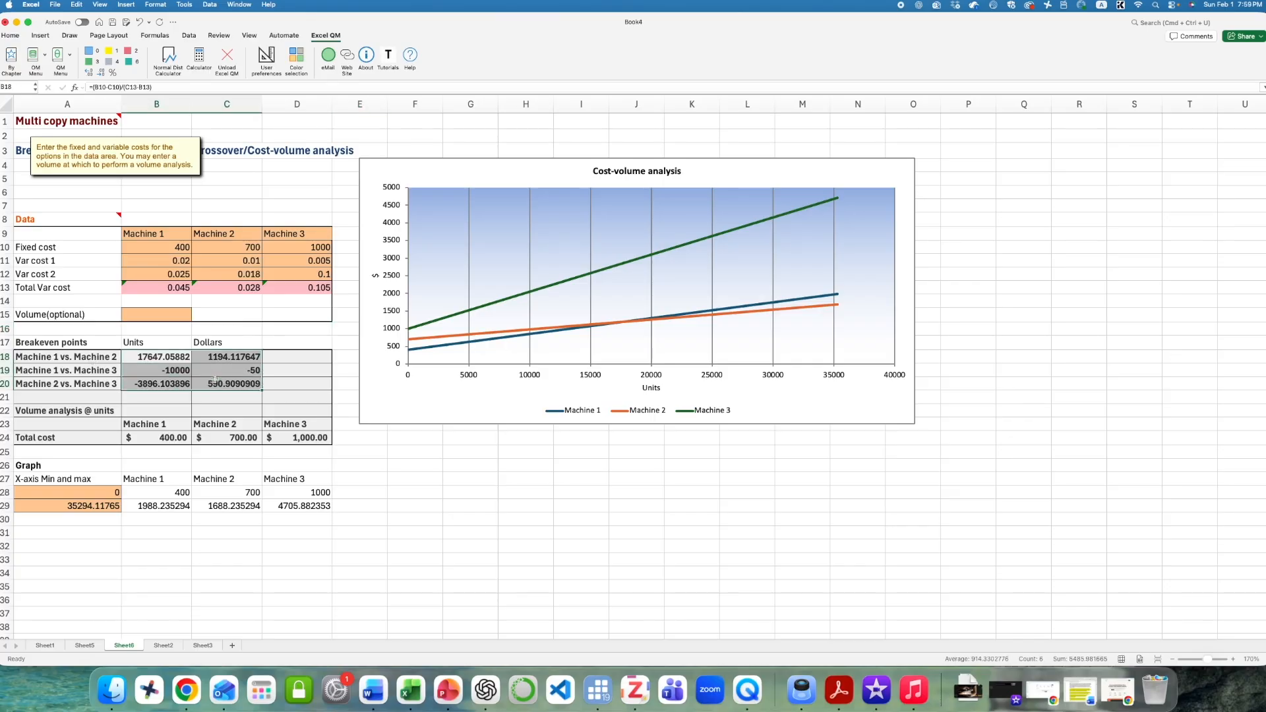
{"action": "left_click_drag", "start_coordinate": [63, 360], "coordinate": [226, 356]}
{"action": "left_click", "coordinate": [206, 388]}
{"action": "left_click", "coordinate": [55, 359]}
{"action": "left_click", "coordinate": [141, 360]}
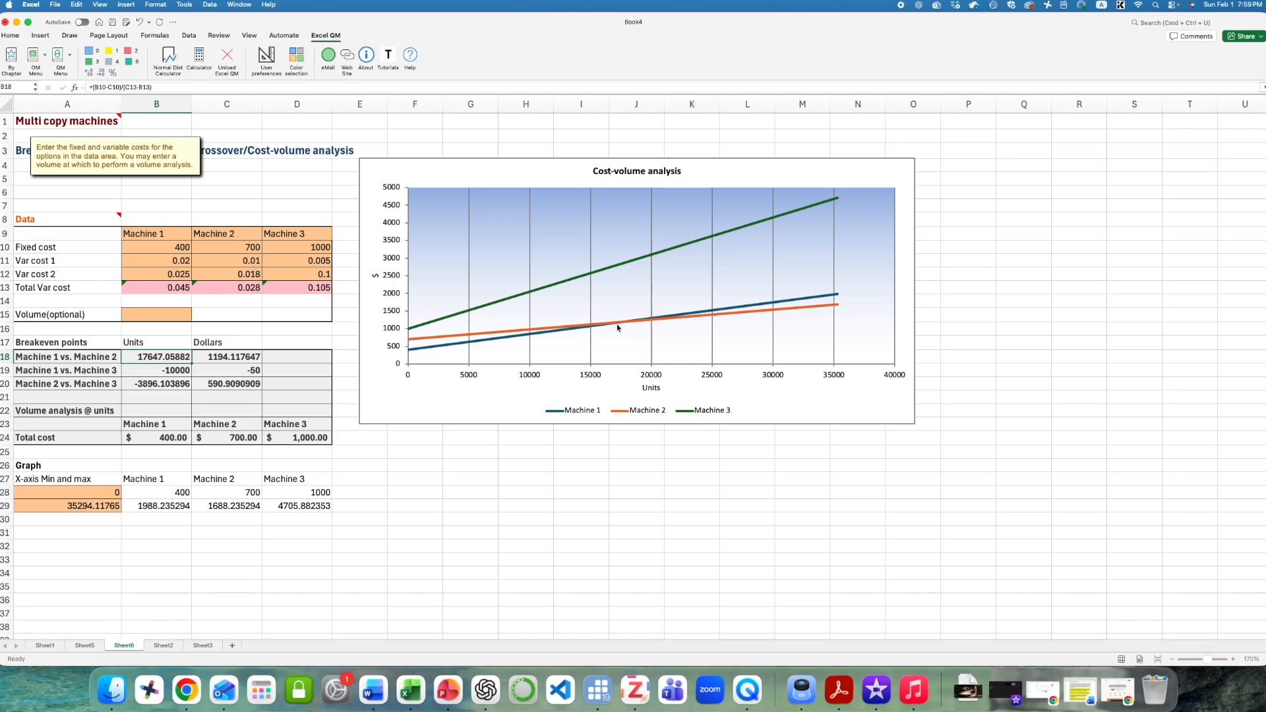
{"action": "mouse_move", "coordinate": [619, 324]}
{"action": "mouse_move", "coordinate": [431, 341]}
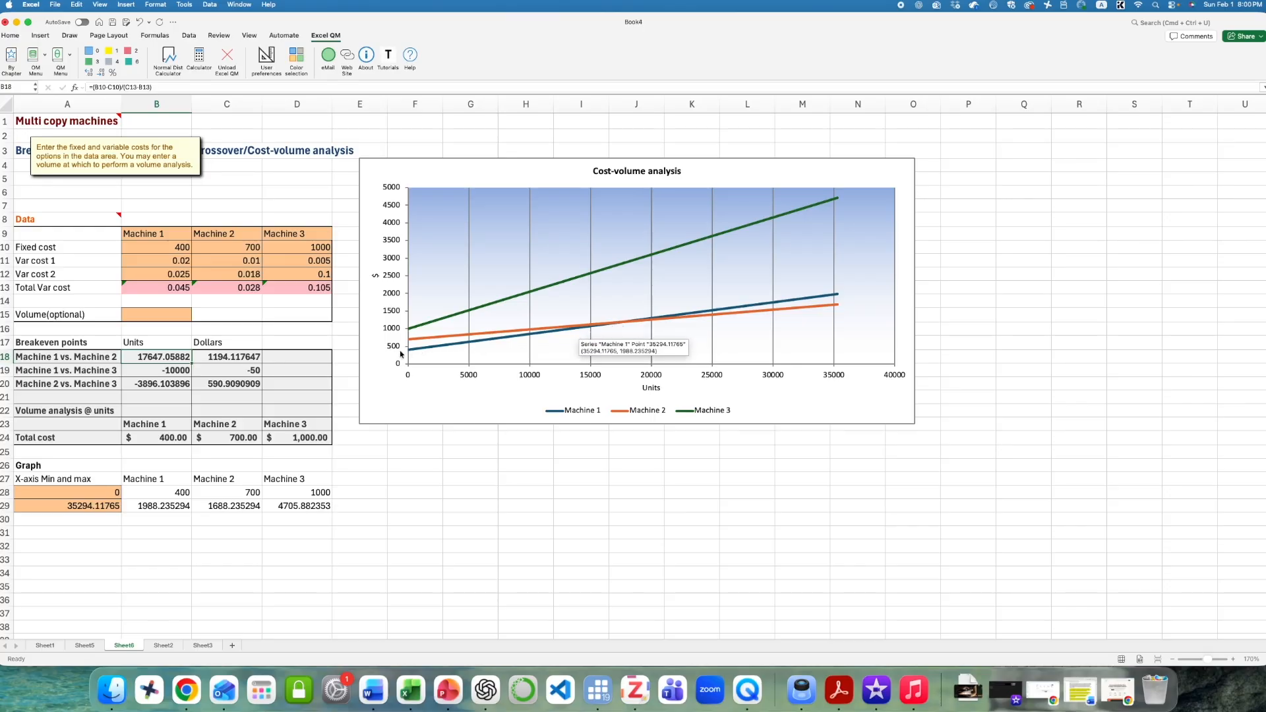
{"action": "mouse_move", "coordinate": [553, 327]}
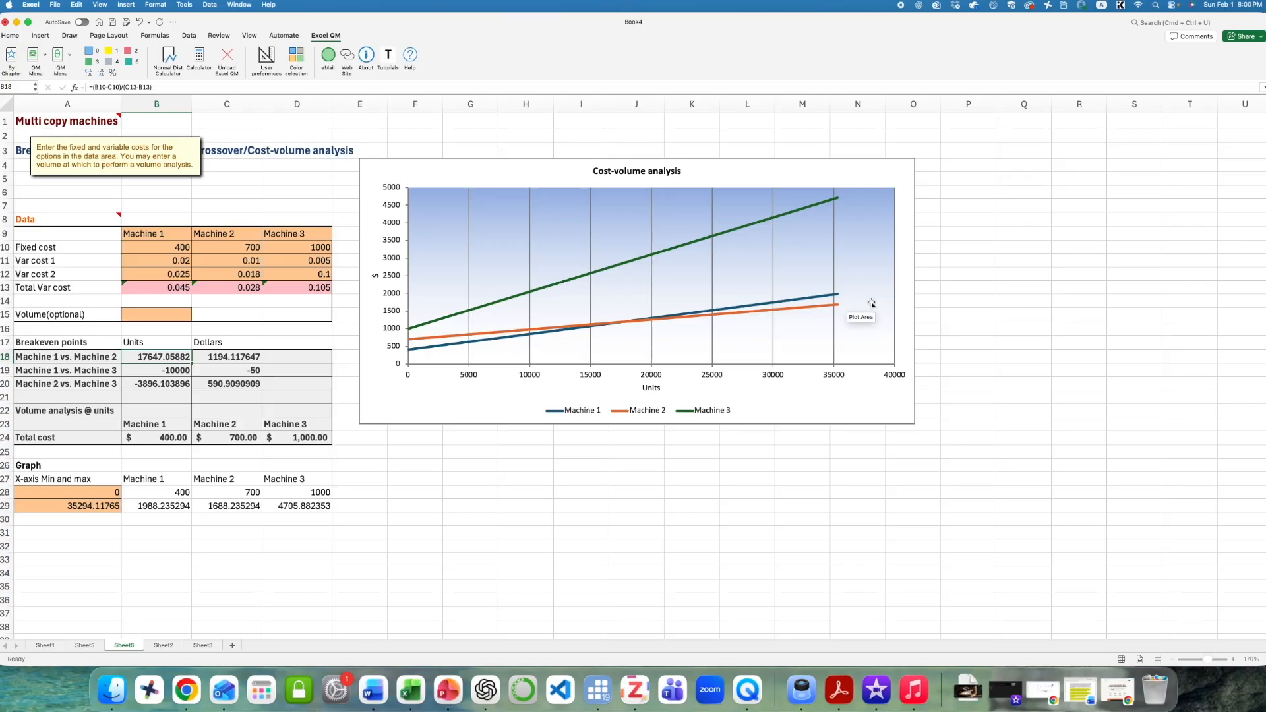
Compare the breakeven points involving Machine 3 with its cost line on the chart.
{"action": "left_click", "coordinate": [149, 373]}
{"action": "left_click_drag", "start_coordinate": [149, 375], "coordinate": [224, 385]}
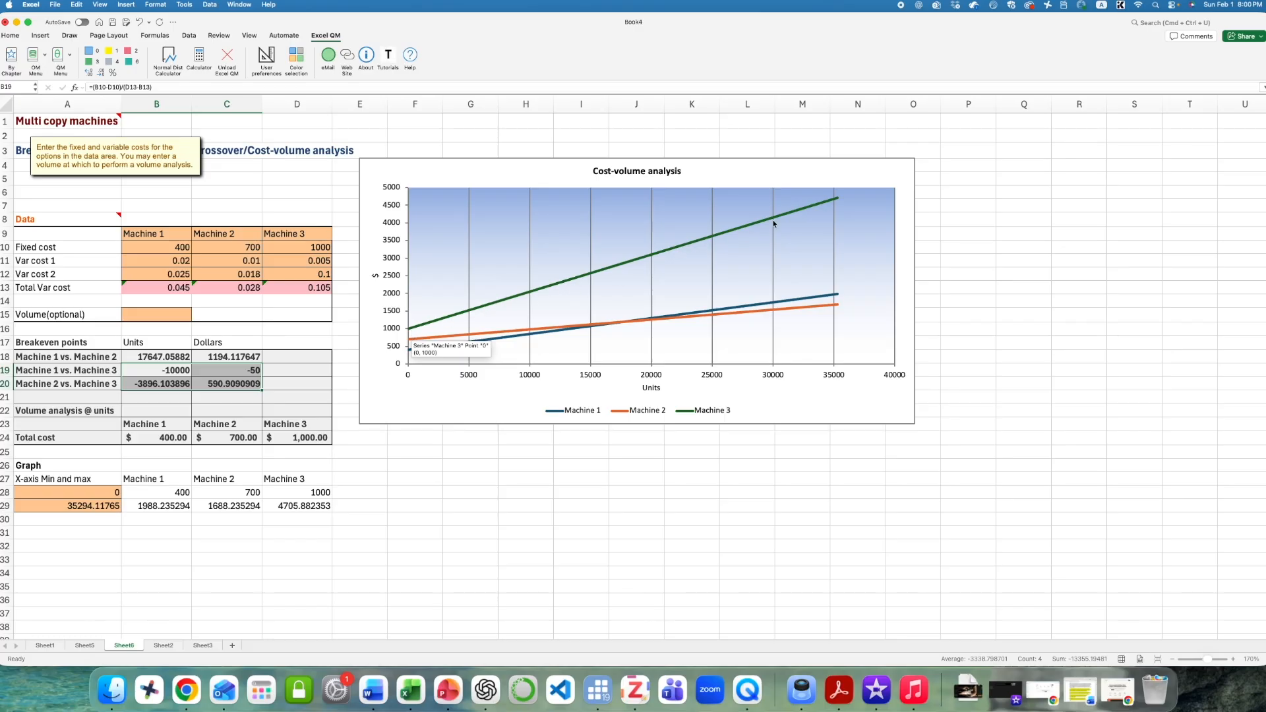
{"action": "mouse_move", "coordinate": [819, 298]}
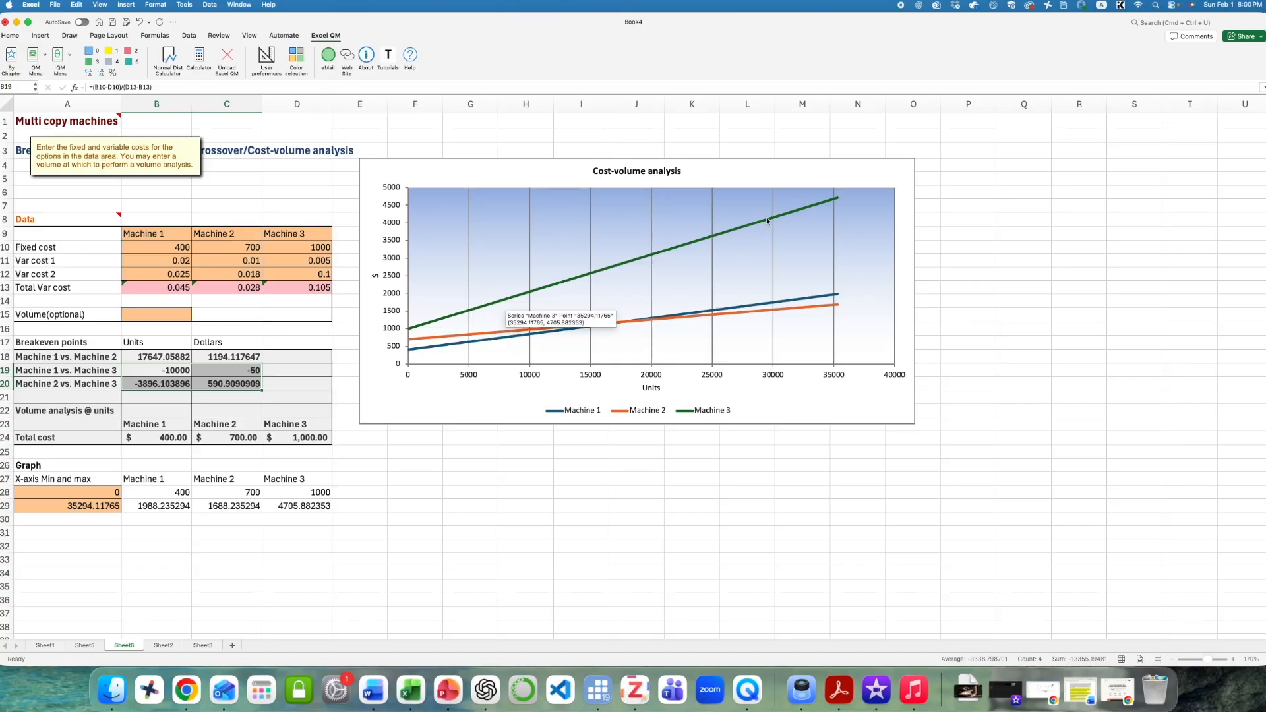
Set Machine 3's second variable cost to 0.001.
{"action": "left_click", "coordinate": [291, 275]}
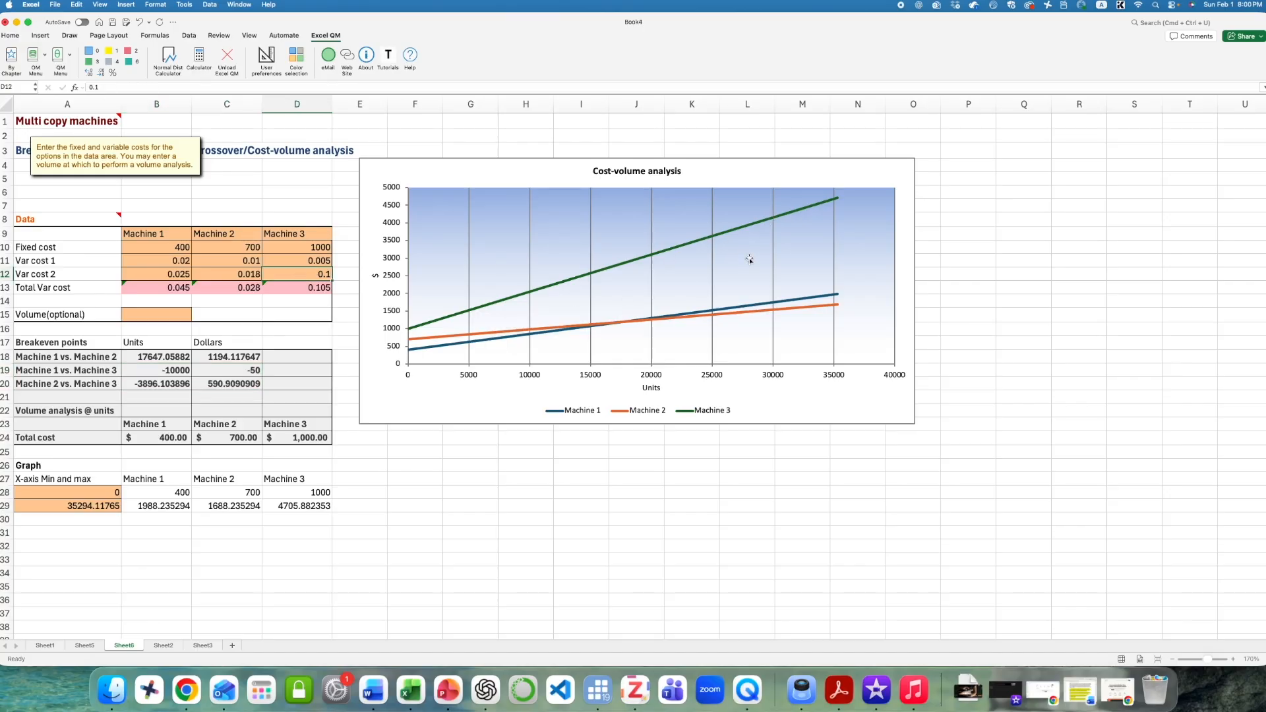
{"action": "type", "text": "0.001"}
{"action": "key", "text": "Return"}
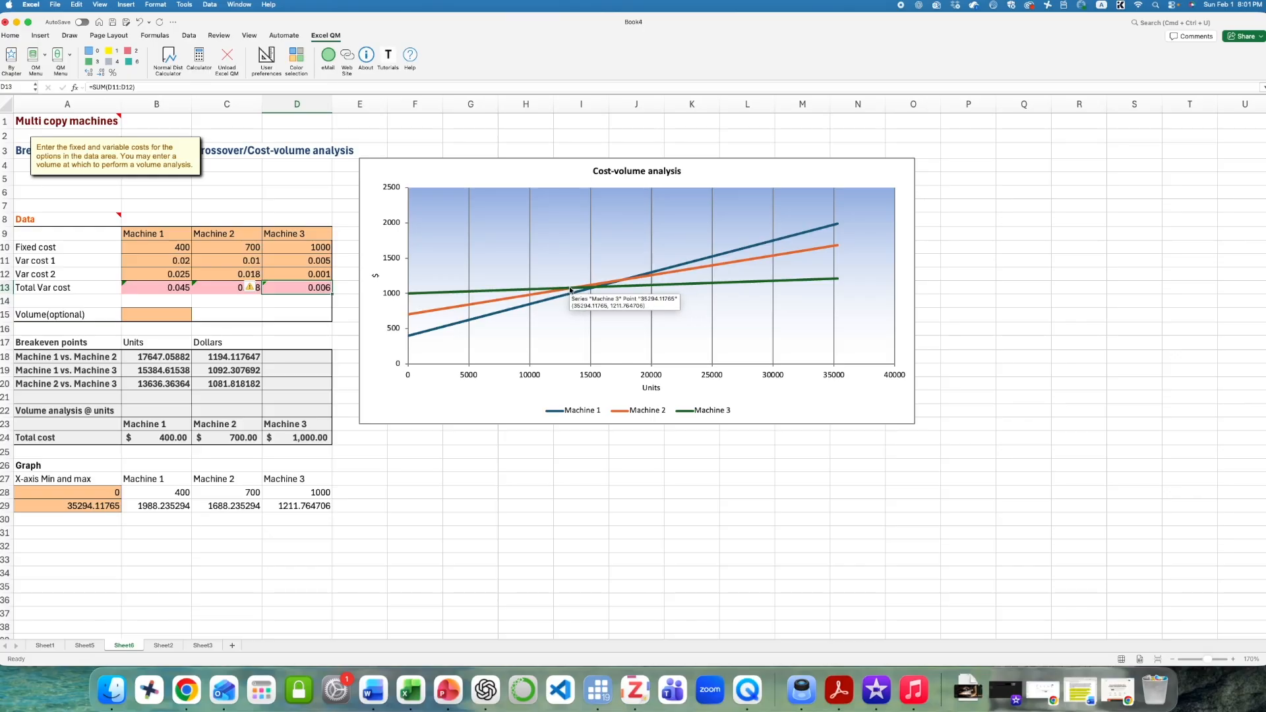
Match each pair of machines' breakeven units in the table with the line crossings on the chart.
{"action": "left_click_drag", "start_coordinate": [34, 382], "coordinate": [151, 383]}
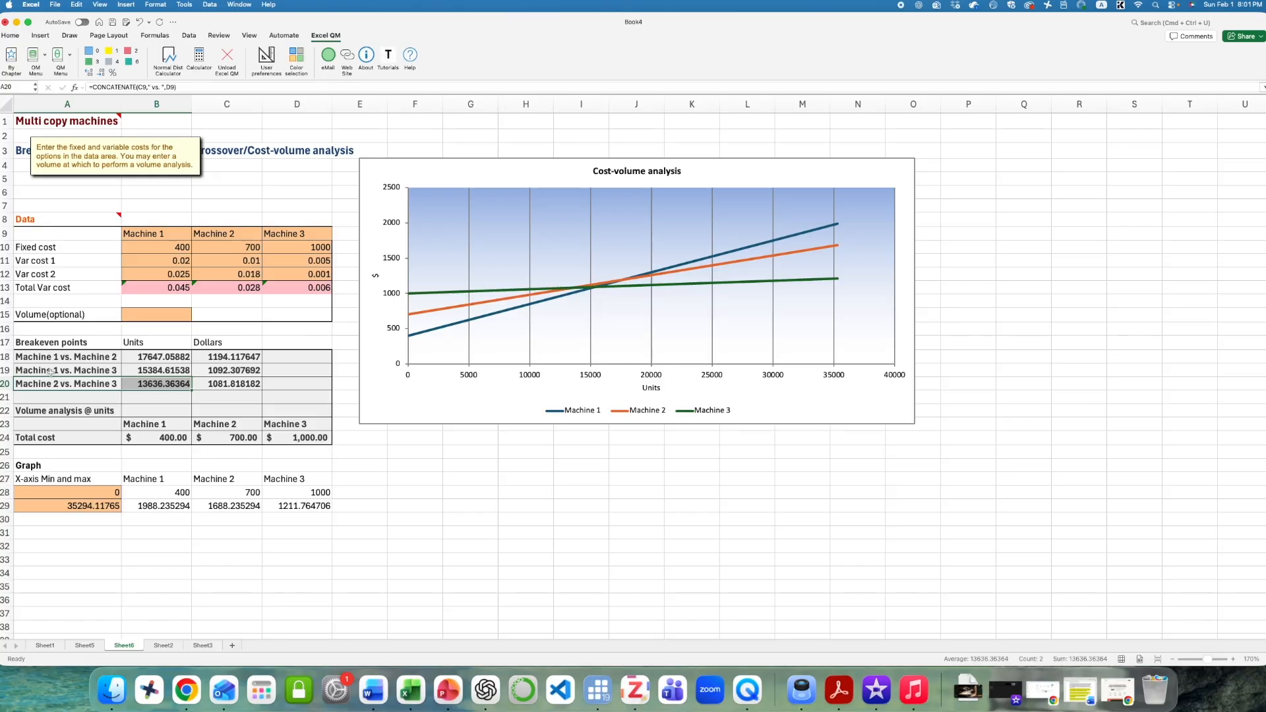
{"action": "left_click_drag", "start_coordinate": [50, 371], "coordinate": [156, 373]}
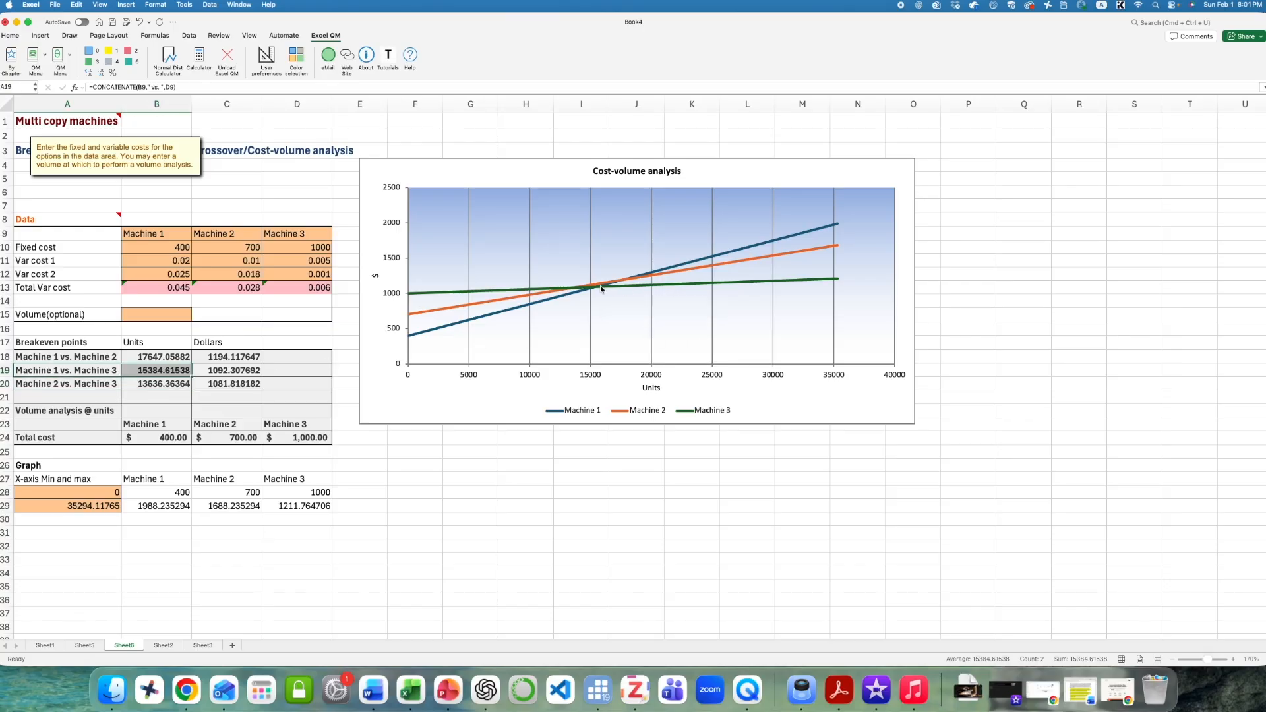
{"action": "mouse_move", "coordinate": [598, 289]}
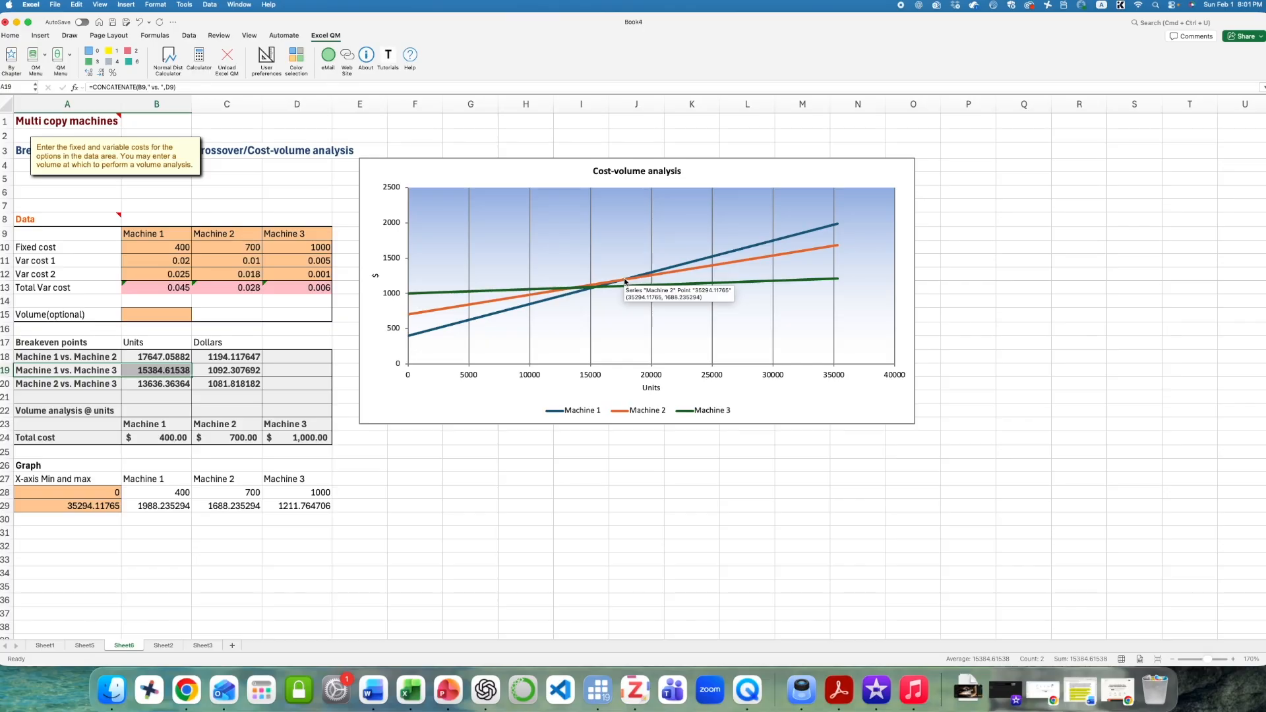
{"action": "left_click", "coordinate": [152, 359]}
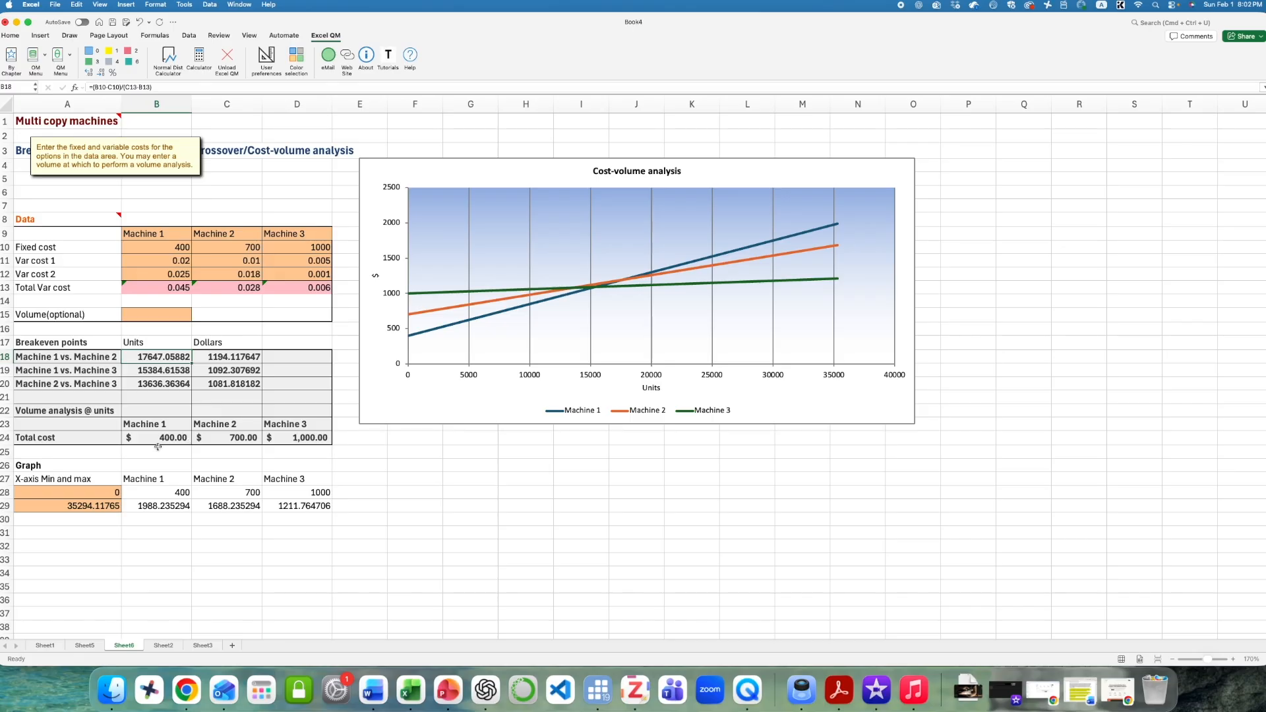
Review the cost data, the two variable cost rows and the total variable costs of all three machines.
{"action": "left_click_drag", "start_coordinate": [157, 234], "coordinate": [289, 273]}
{"action": "left_click_drag", "start_coordinate": [47, 263], "coordinate": [292, 268]}
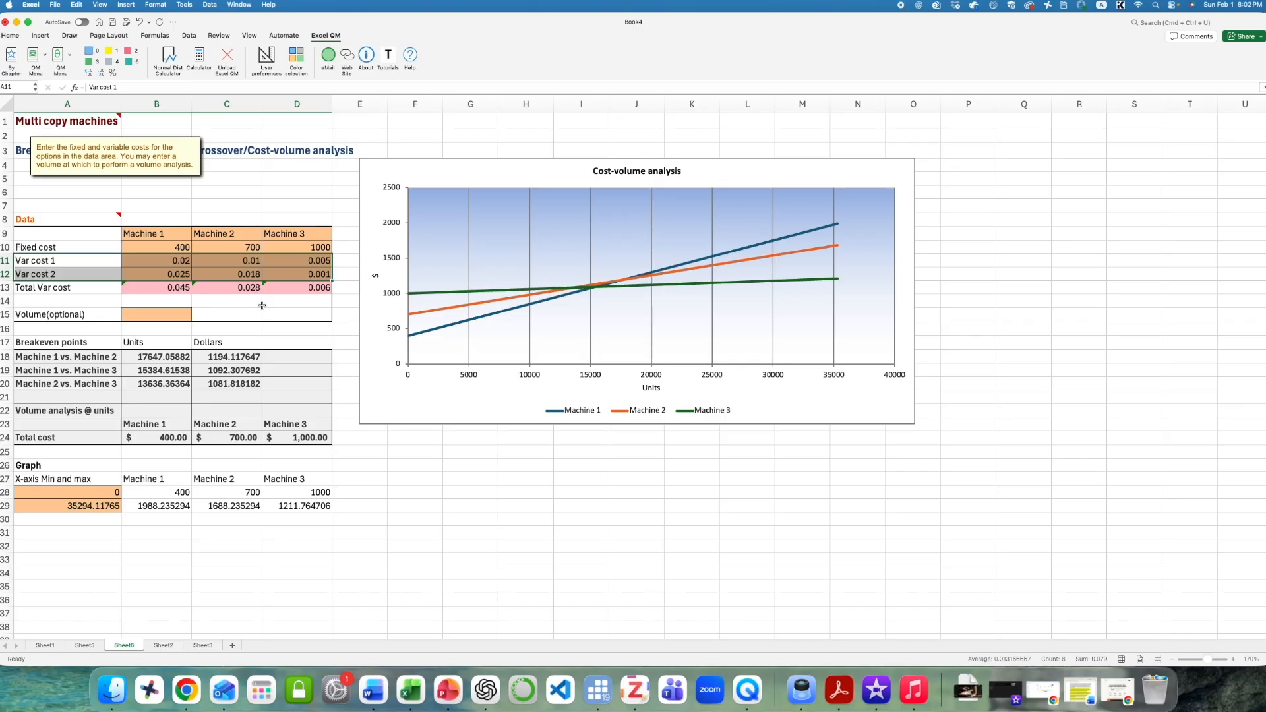
{"action": "left_click_drag", "start_coordinate": [168, 288], "coordinate": [286, 288]}
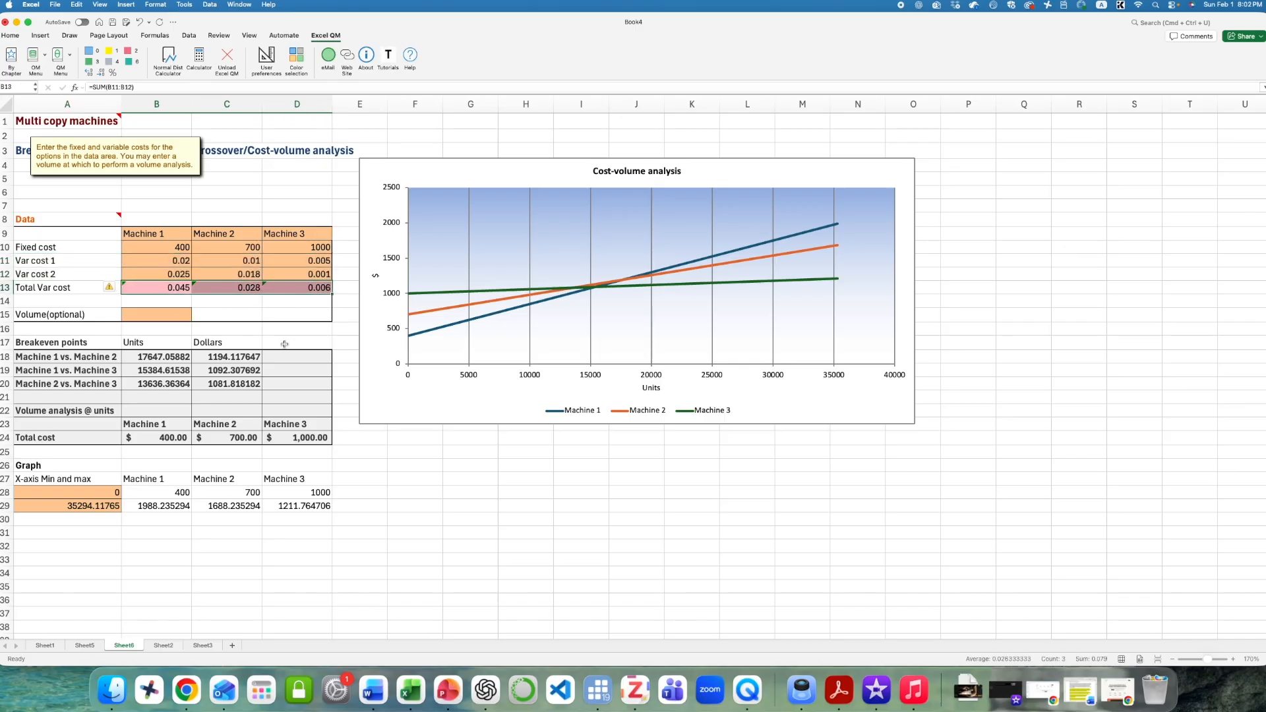
Set the optional volume to 25000 units and compare the total costs of the three machines.
{"action": "left_click", "coordinate": [149, 312]}
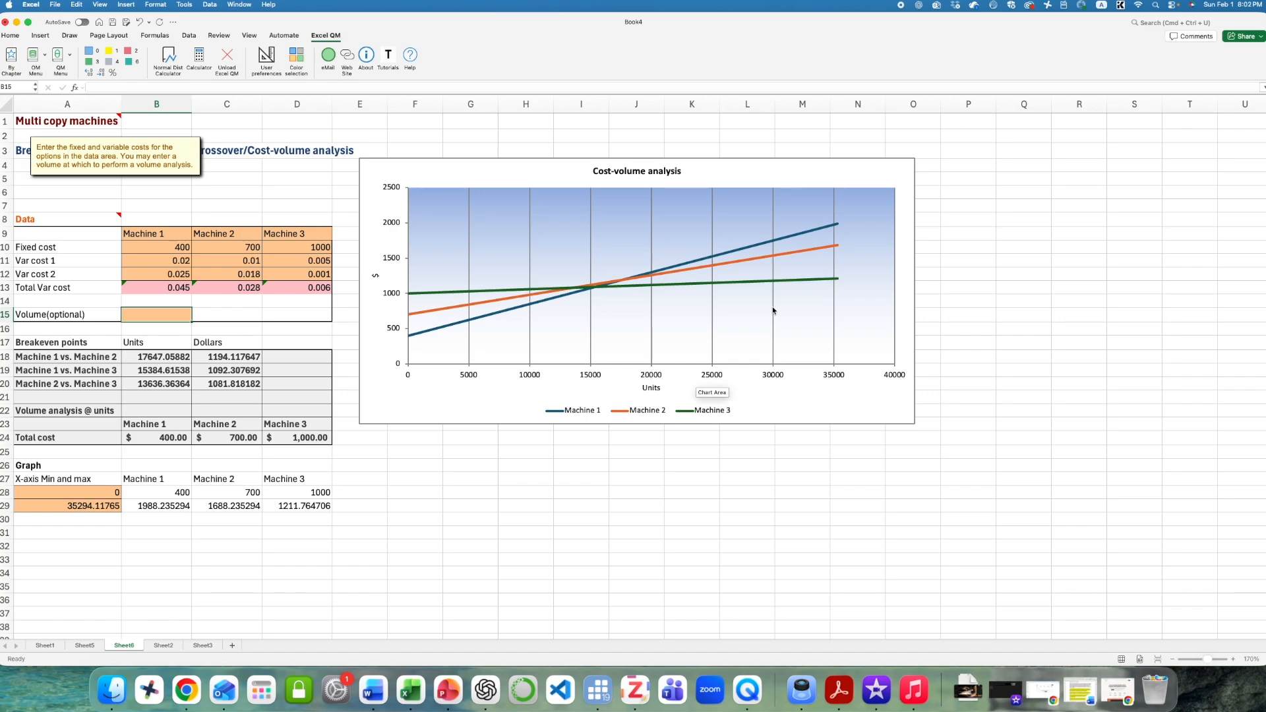
{"action": "type", "text": "25000"}
{"action": "key", "text": "Return"}
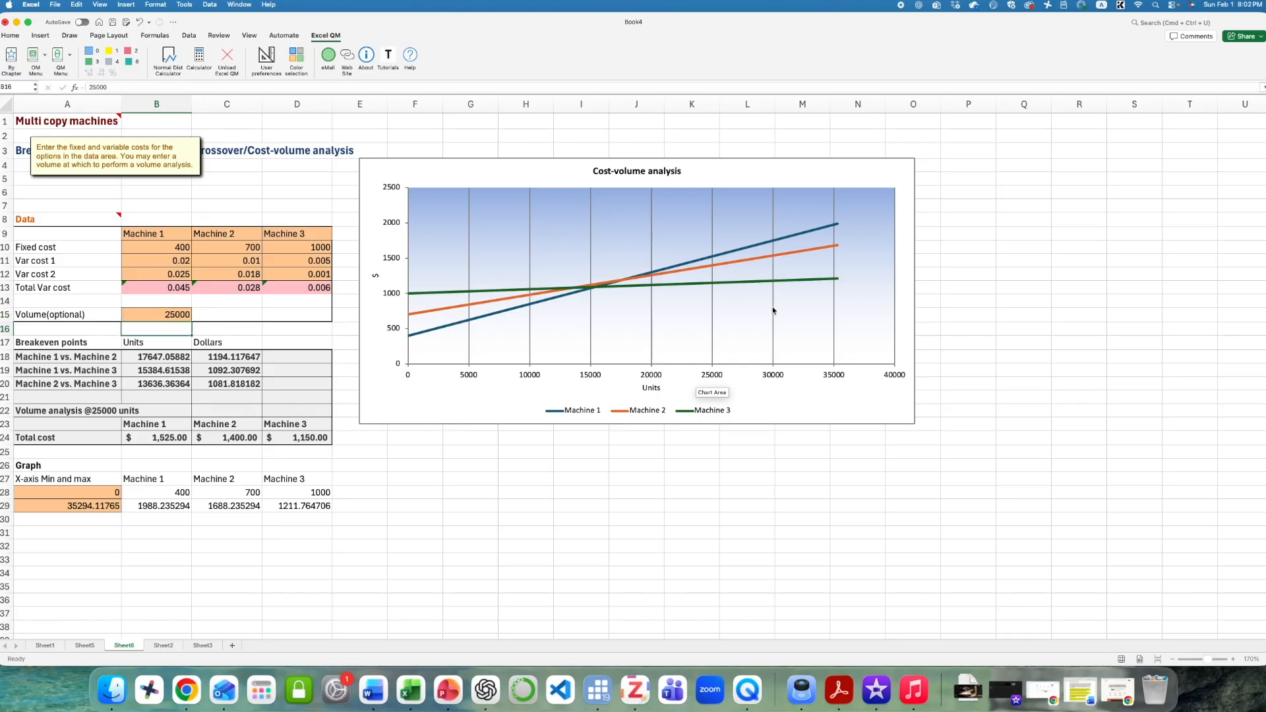
{"action": "left_click", "coordinate": [144, 438]}
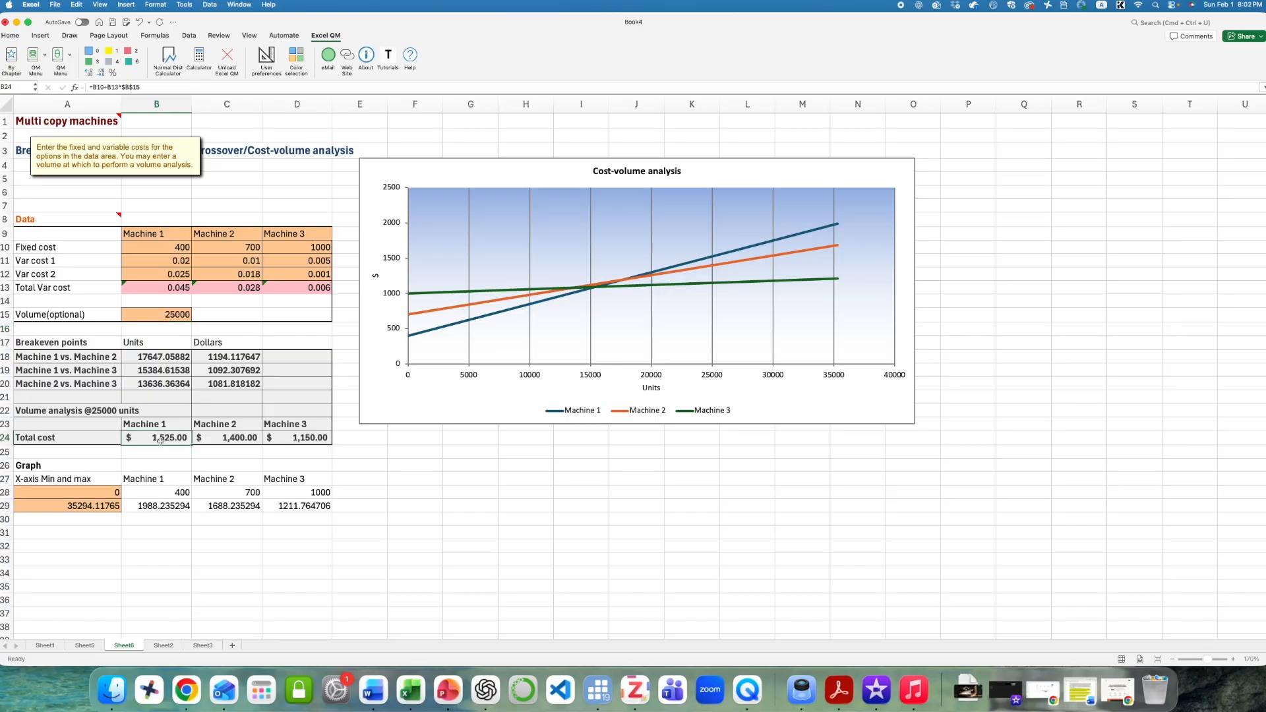
{"action": "left_click", "coordinate": [223, 440]}
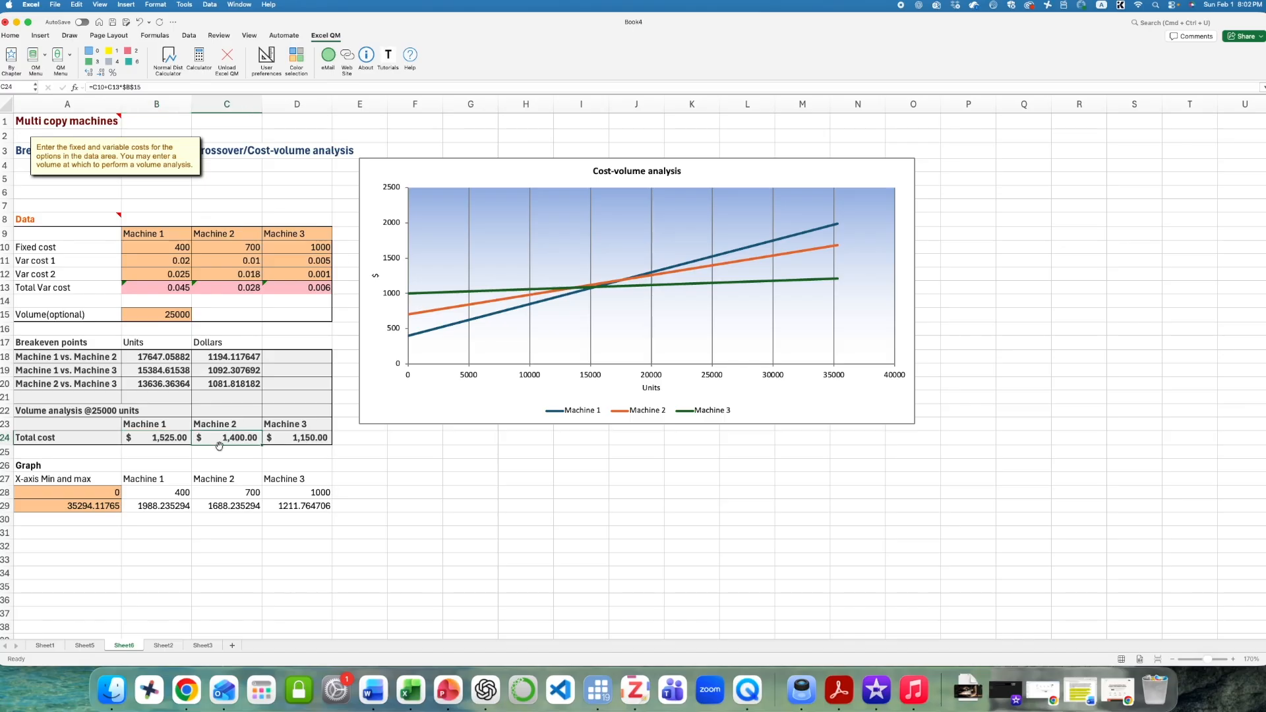
{"action": "left_click", "coordinate": [294, 440]}
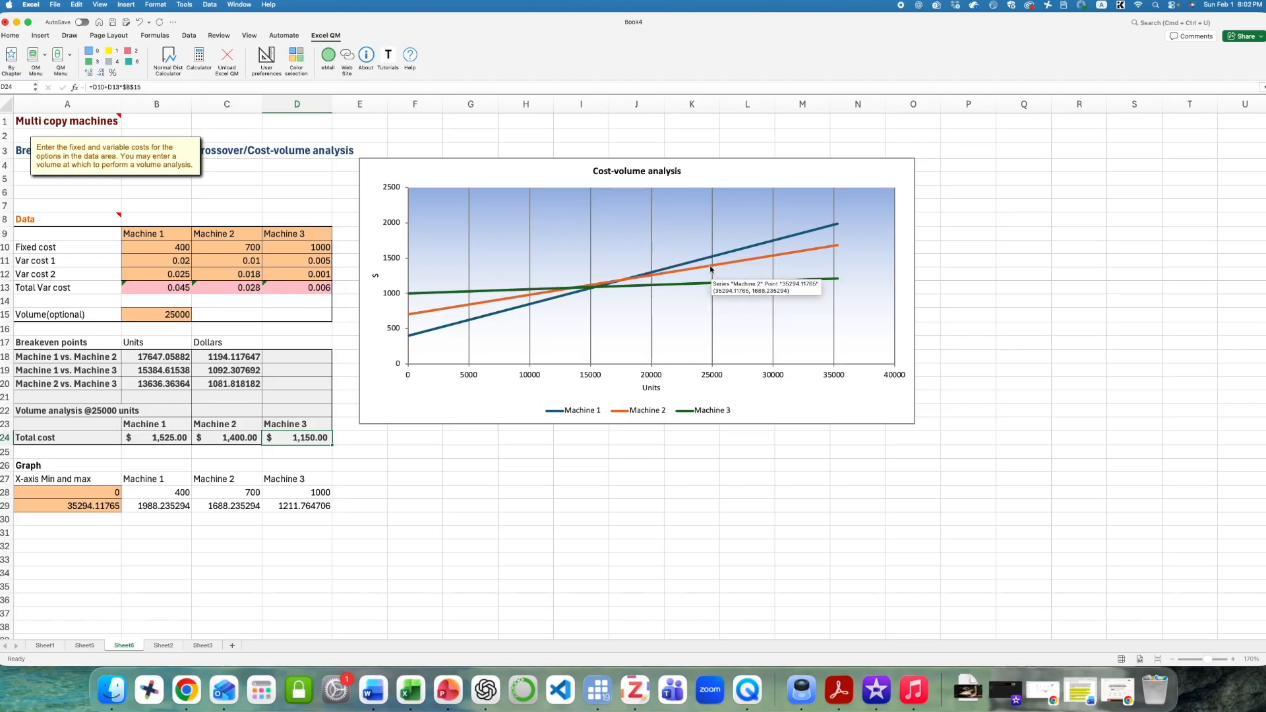
Set the optional volume to 5000 units and compare the three machines' total costs in the table and on the chart.
{"action": "left_click", "coordinate": [135, 311]}
{"action": "type", "text": "5000"}
{"action": "left_click_drag", "start_coordinate": [148, 441], "coordinate": [290, 438]}
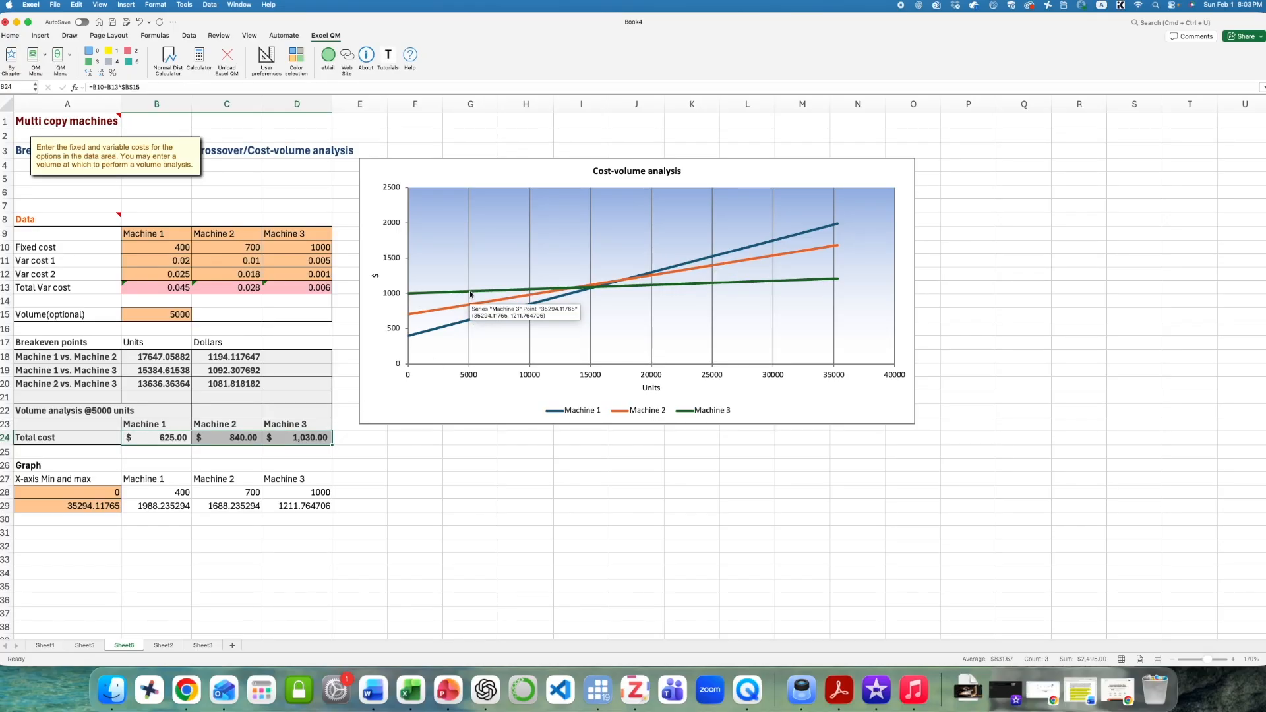
{"action": "left_click_drag", "start_coordinate": [149, 435], "coordinate": [325, 435]}
{"action": "left_click", "coordinate": [378, 484]}
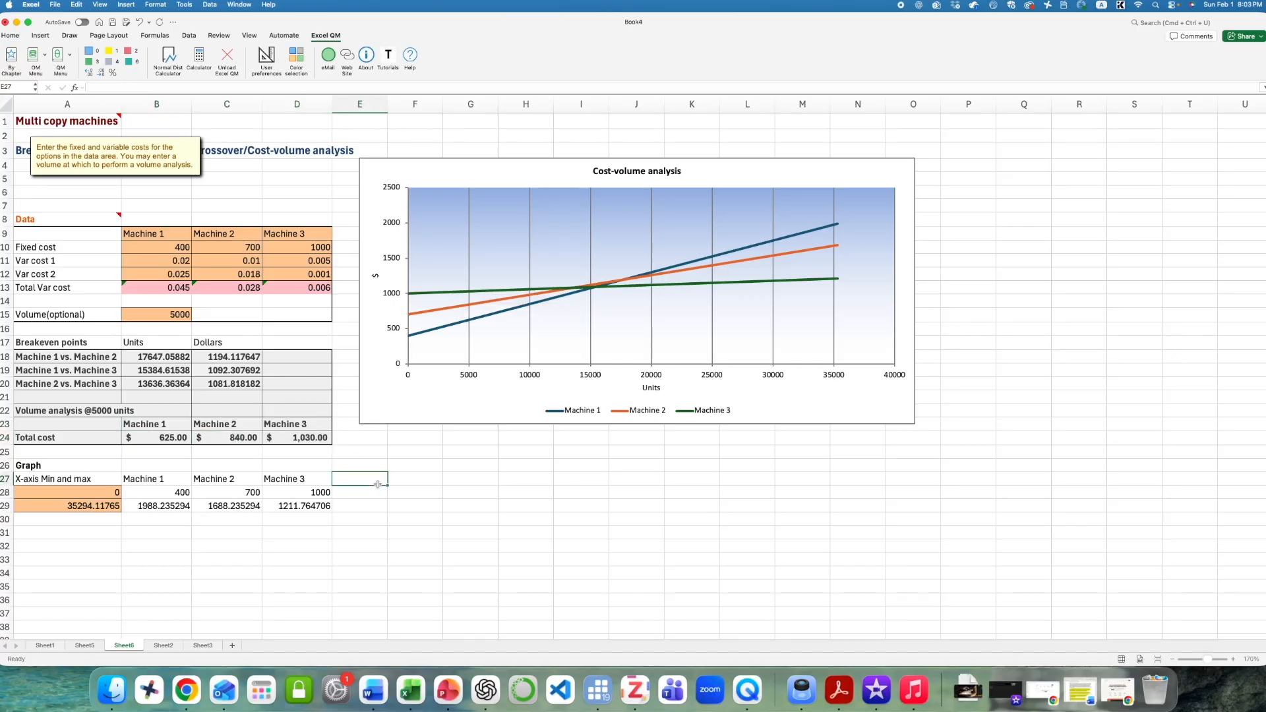
{"action": "left_click", "coordinate": [482, 490]}
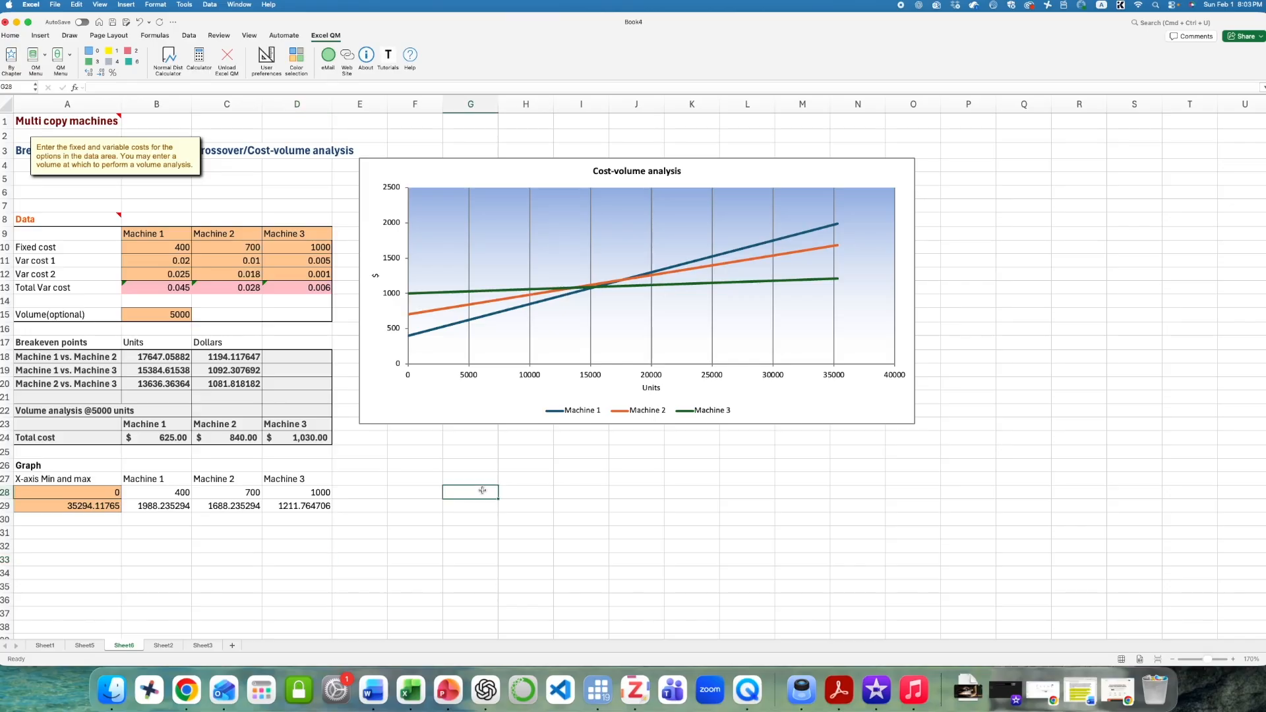
{"action": "left_click", "coordinate": [402, 487]}
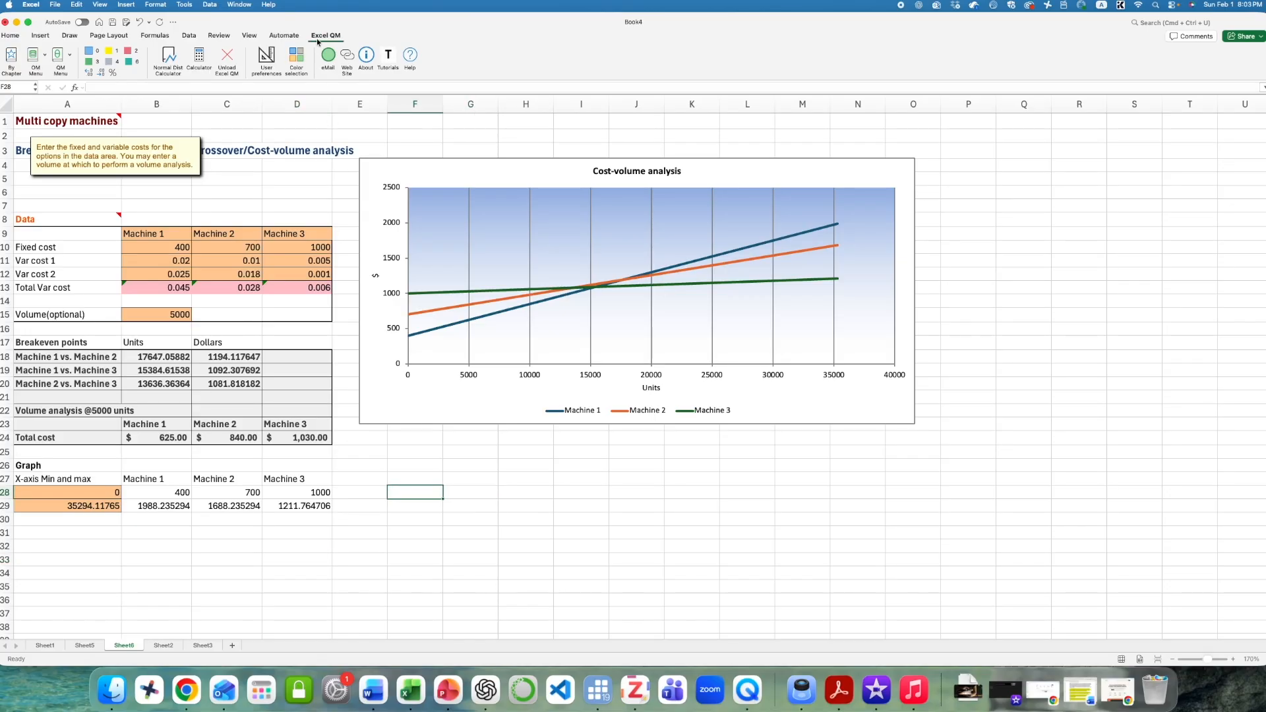
{"action": "left_click", "coordinate": [507, 435]}
{"action": "left_click", "coordinate": [396, 477]}
{"action": "left_click", "coordinate": [402, 454]}
{"action": "left_click_drag", "start_coordinate": [361, 452], "coordinate": [690, 506]}
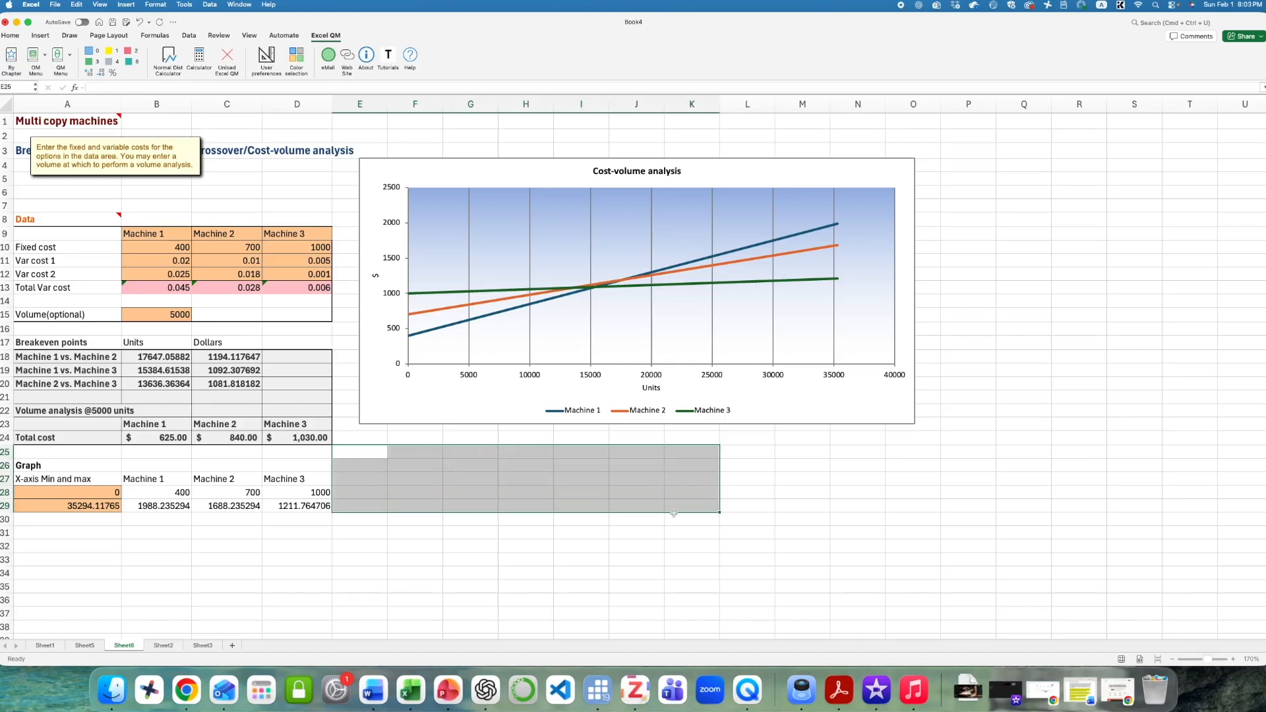
{"action": "left_click", "coordinate": [515, 561]}
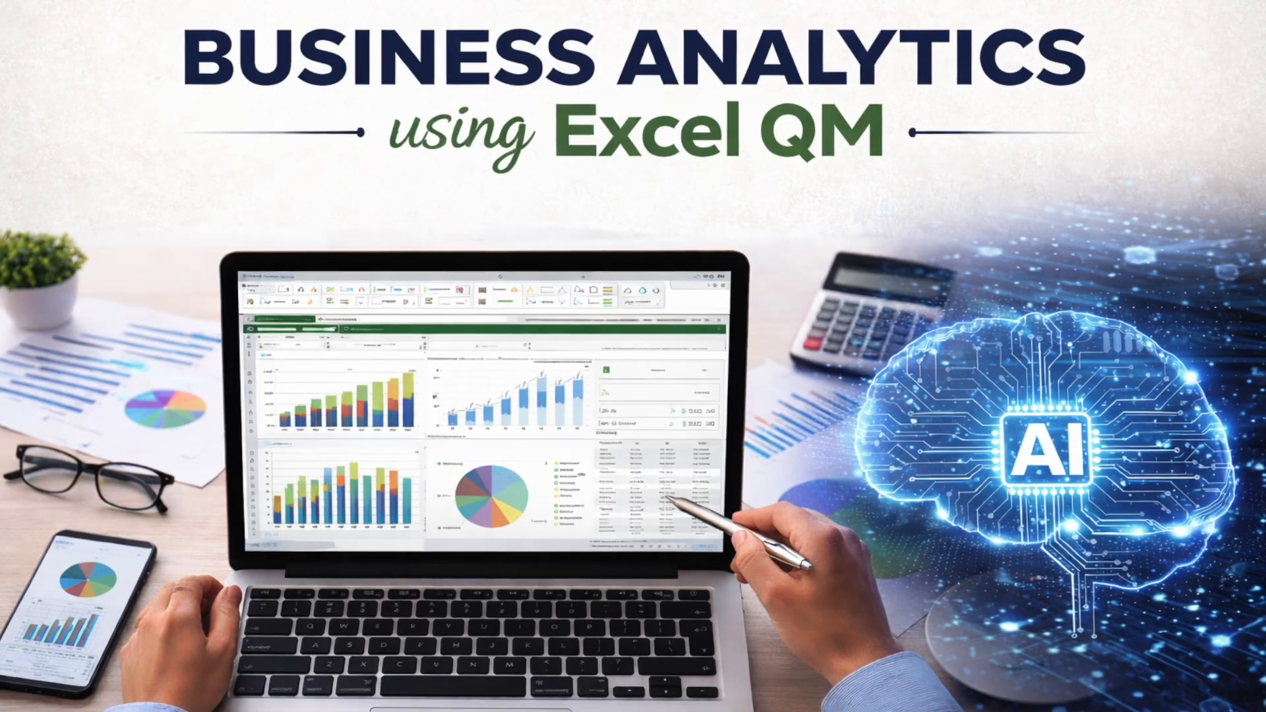